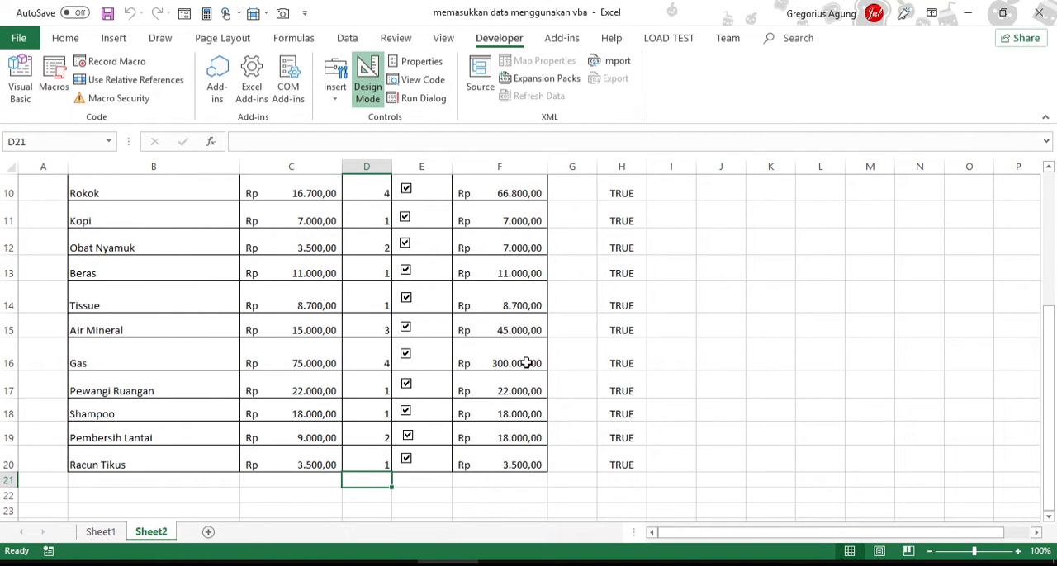
scroll(534, 376, "up", 3)
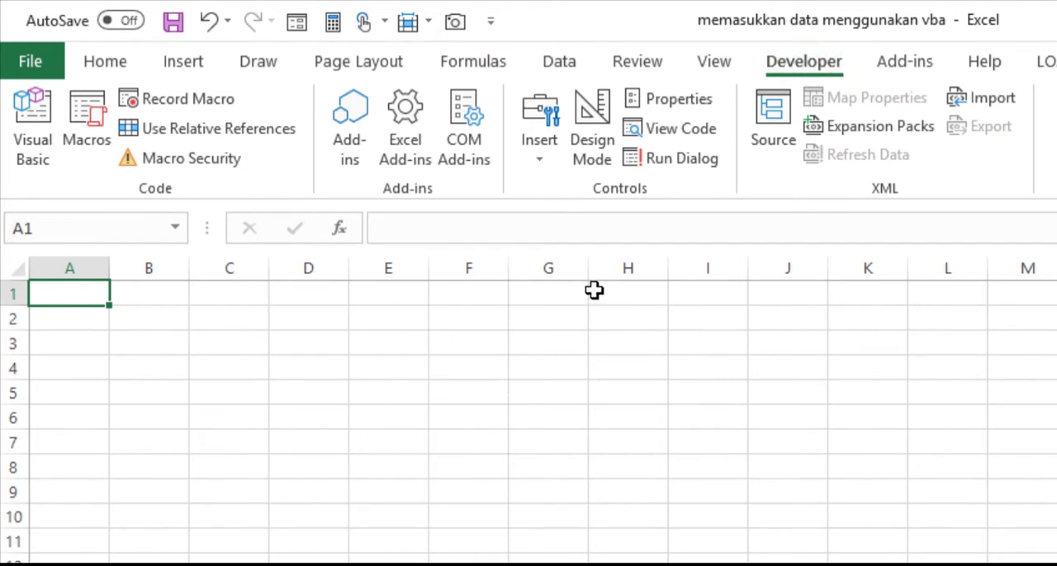
Step: Insert a form-control check box spanning about cells D3 to E3 on the blank sheet
left_click(536, 164)
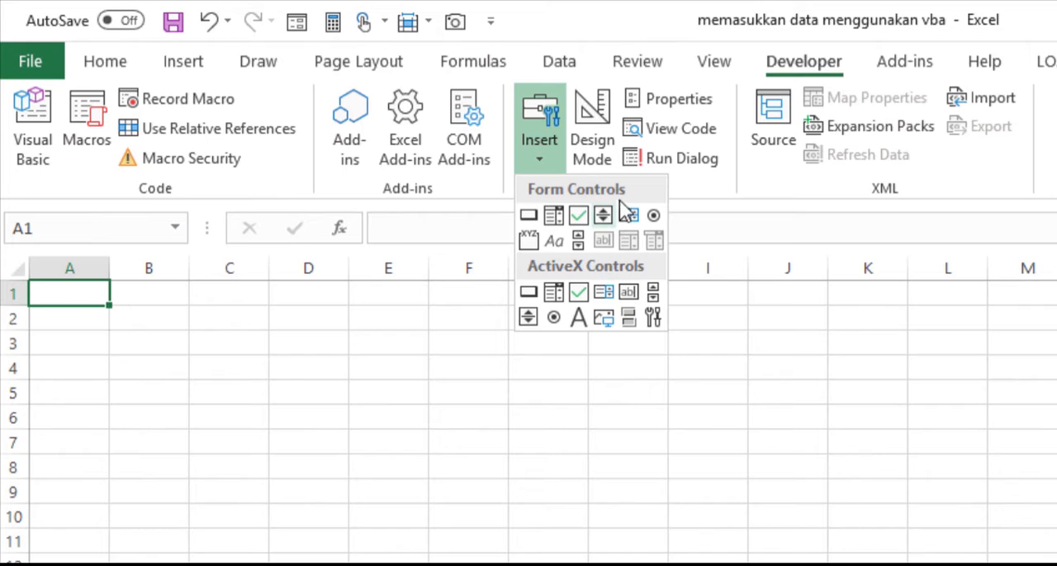
left_click(578, 218)
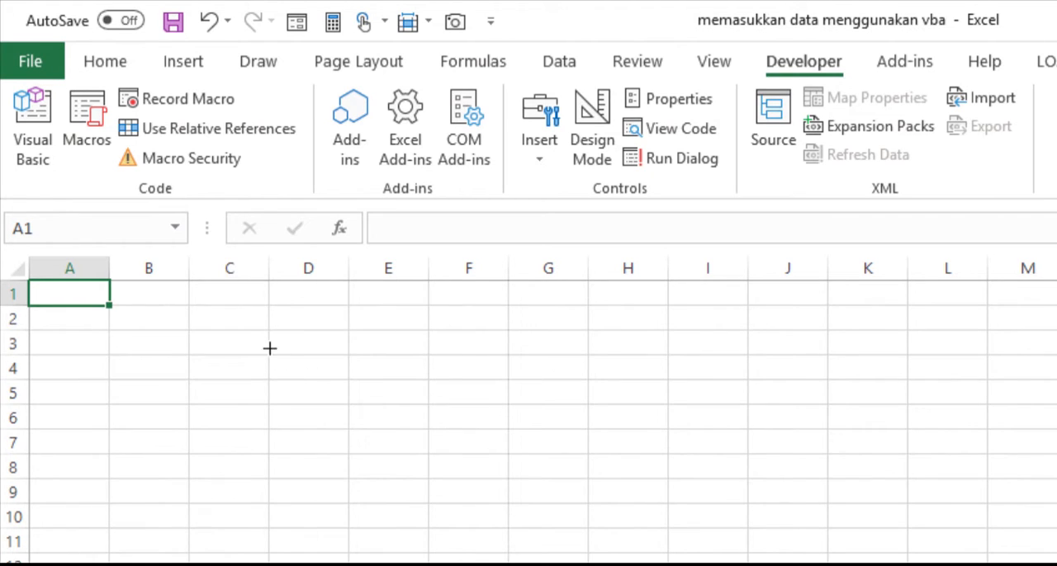
left_click_drag(273, 330, 429, 353)
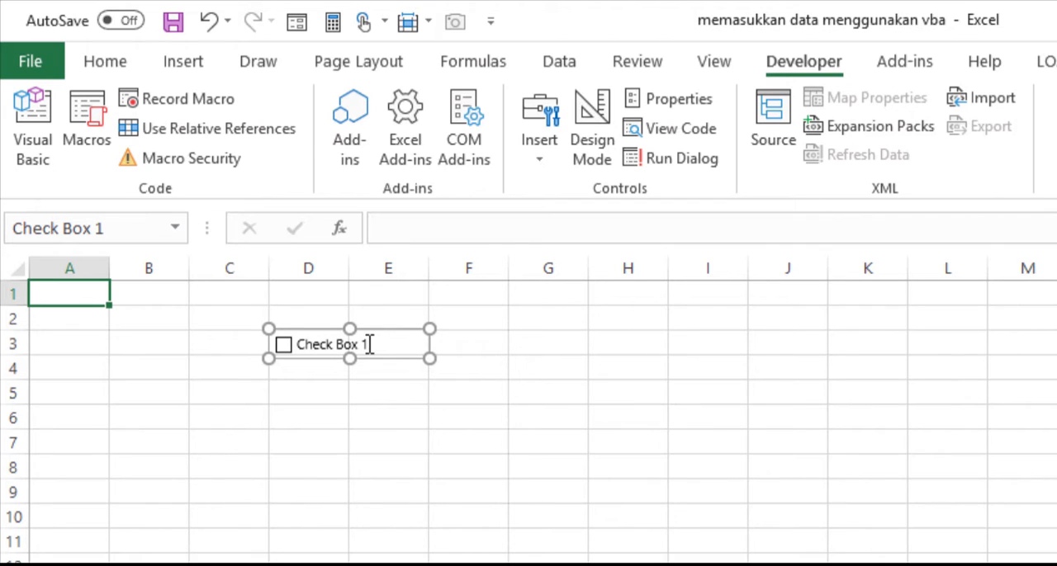
Step: Change the check box caption to "Klik saya" and test it by ticking and unticking it
left_click(298, 344)
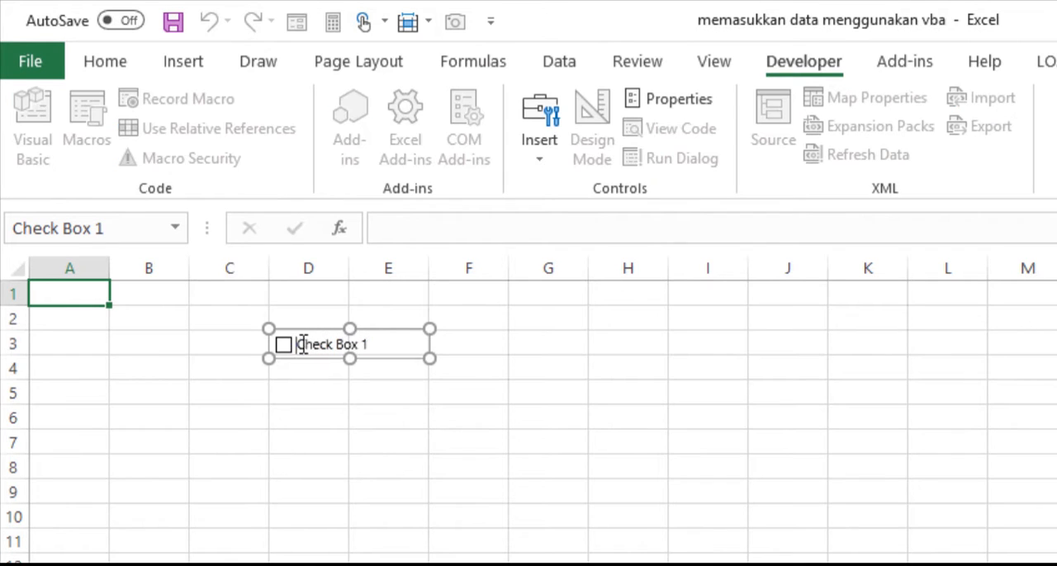
left_click_drag(300, 344, 377, 345)
type("K")
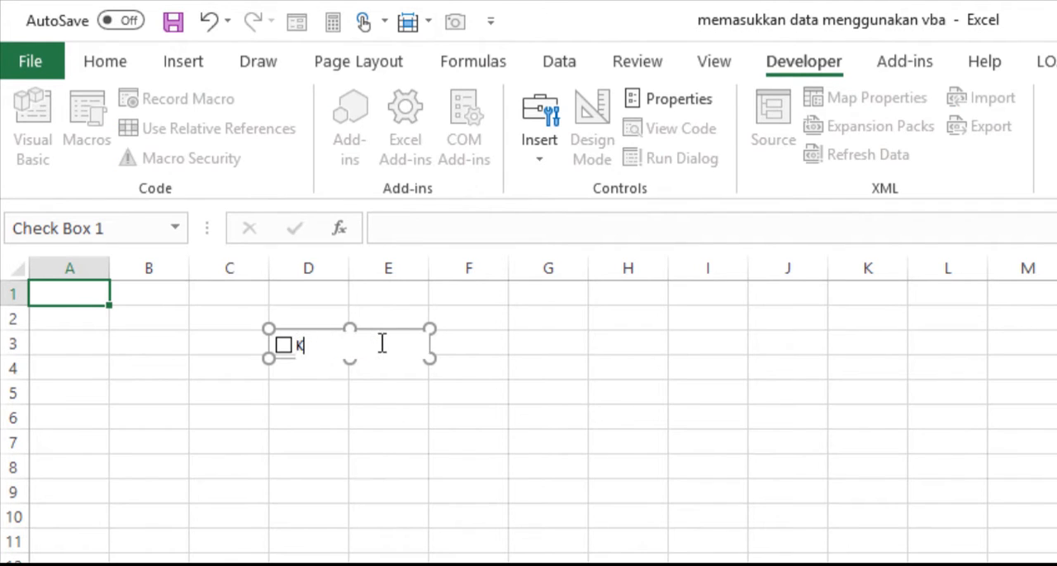
type("lik saya")
left_click(509, 374)
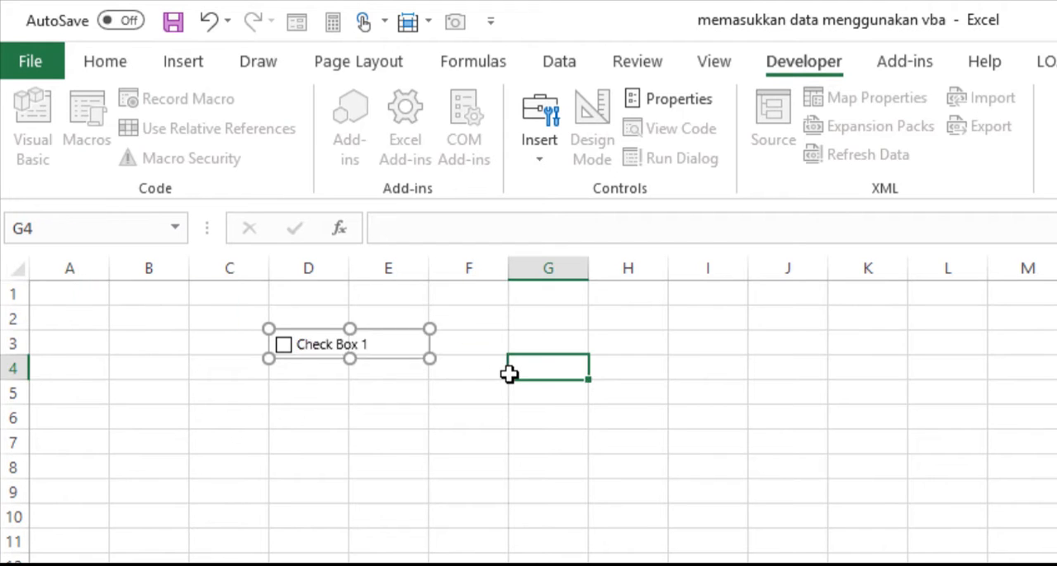
left_click(308, 417)
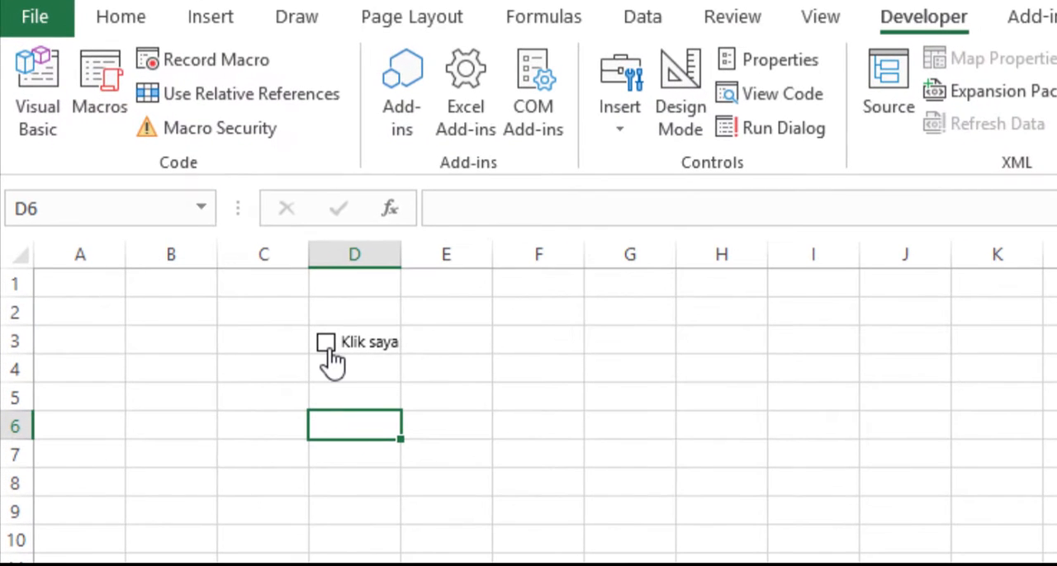
left_click(327, 347)
left_click(327, 348)
Step: Link the "Klik saya" check box to cell G3 with the reference =$G$3
left_click(371, 351, "ctrl")
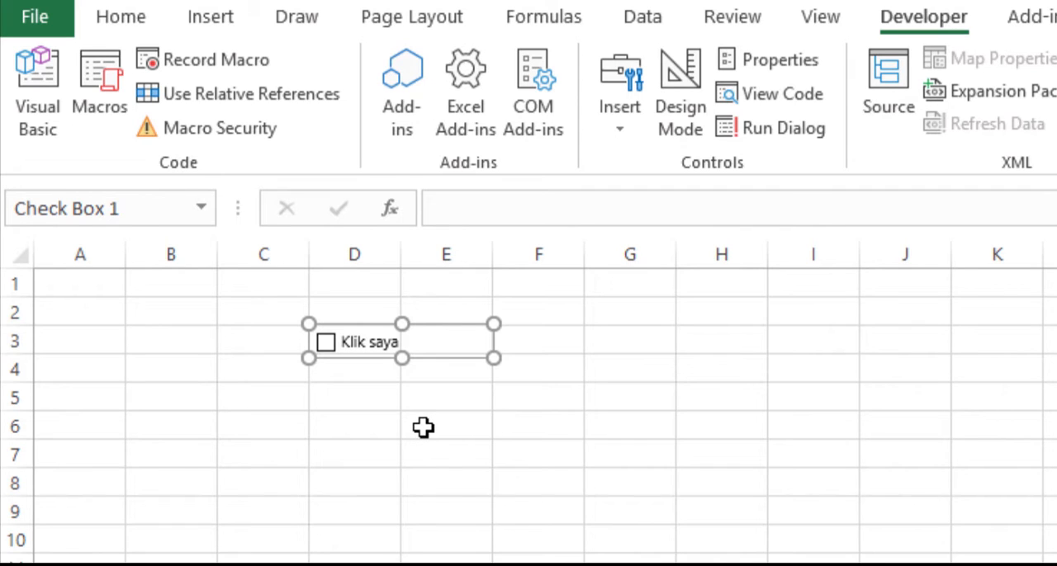
left_click(647, 216)
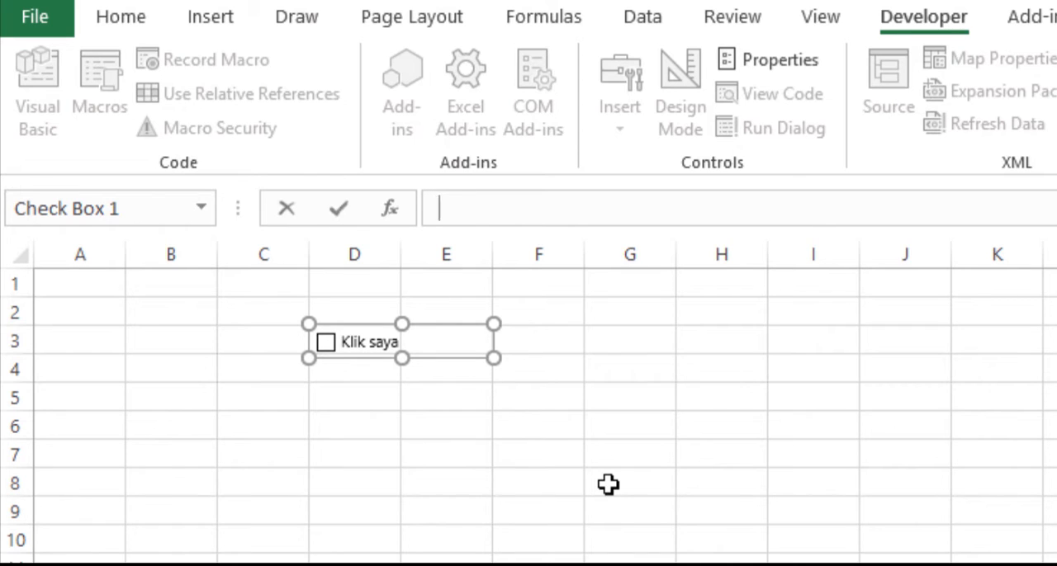
type("=")
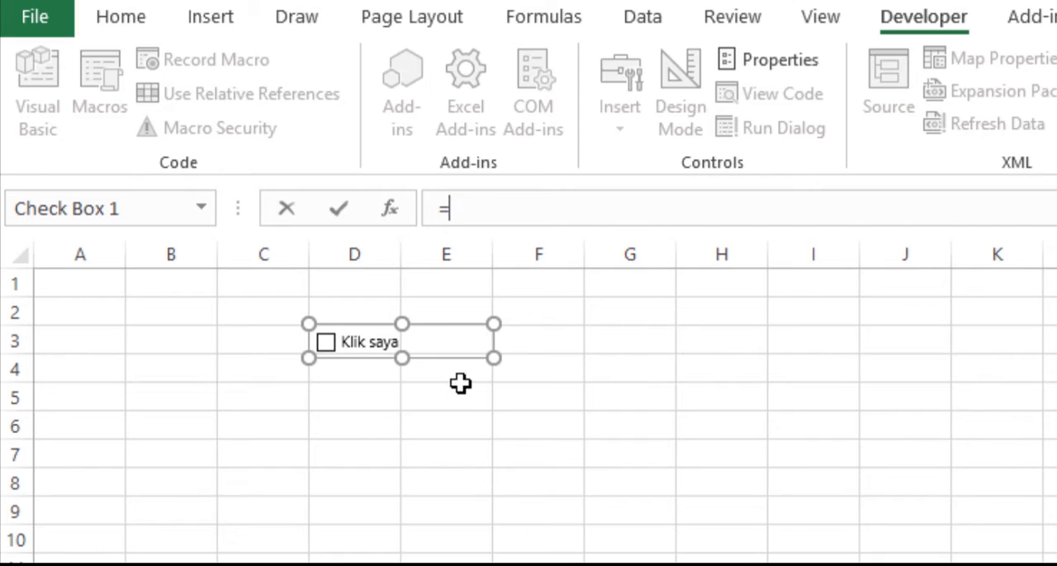
left_click(623, 342)
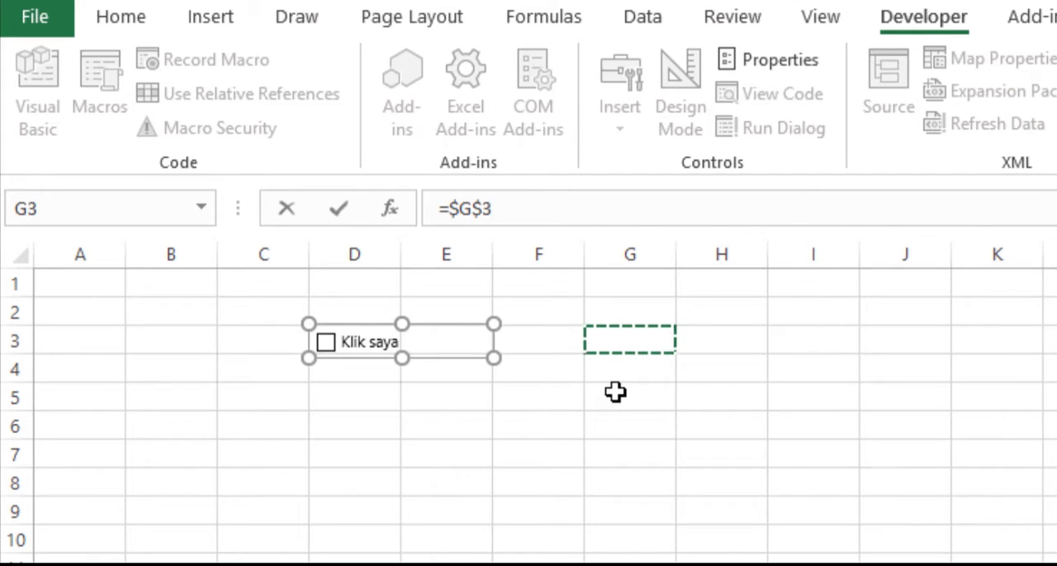
key("Return")
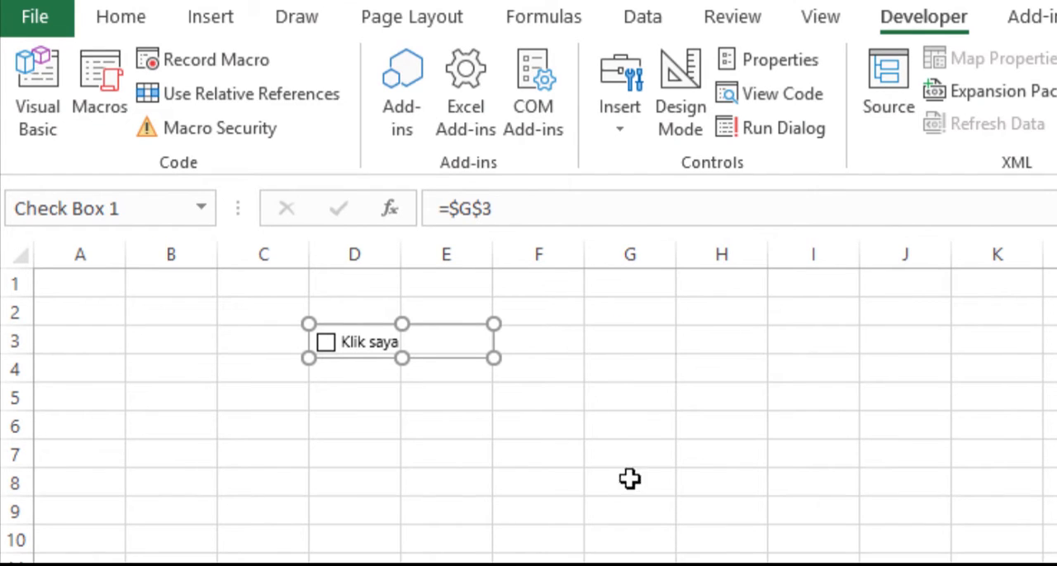
Step: Tick and untick the "Klik saya" check box to test its link to cell G3
left_click(384, 404)
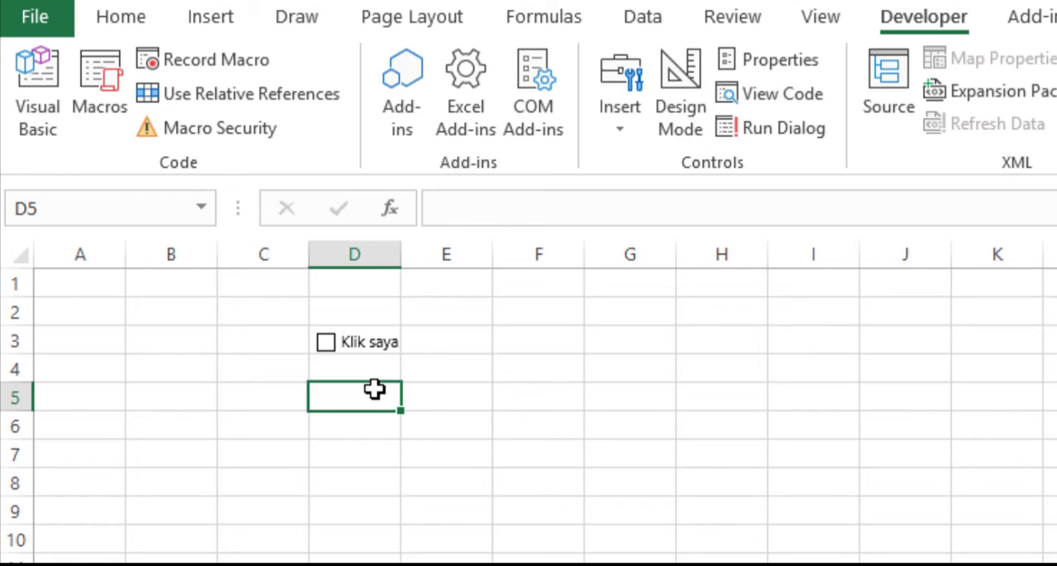
left_click(326, 346)
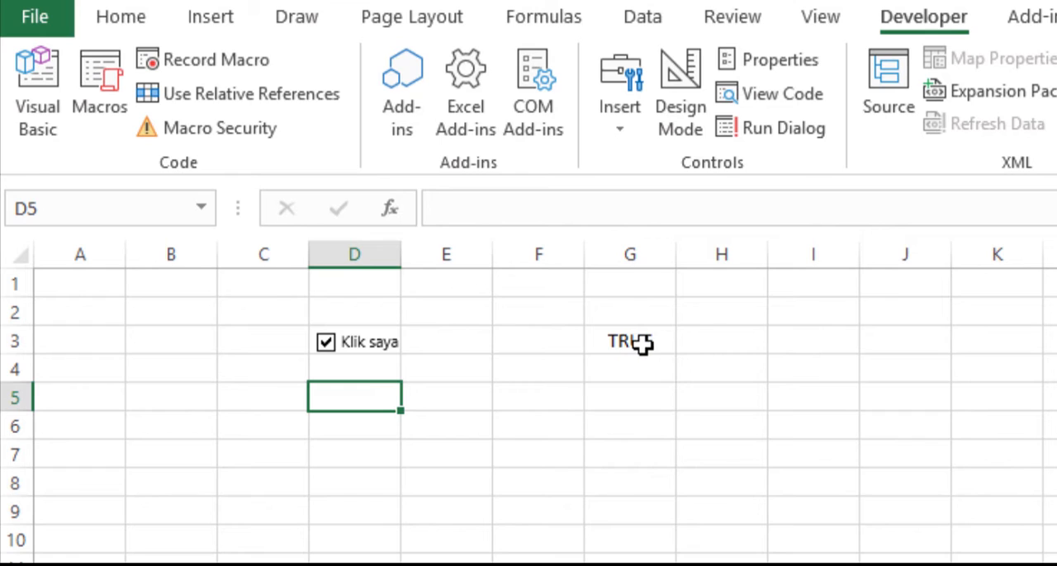
left_click(325, 343)
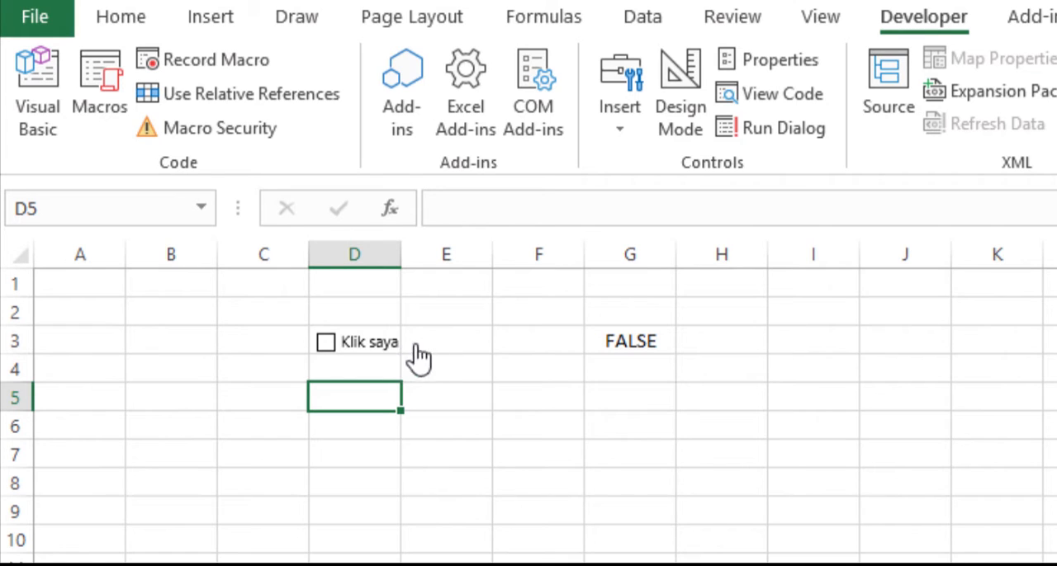
Step: Delete the "Klik saya" check box and clear its linked cell G3
left_click(375, 356, "ctrl")
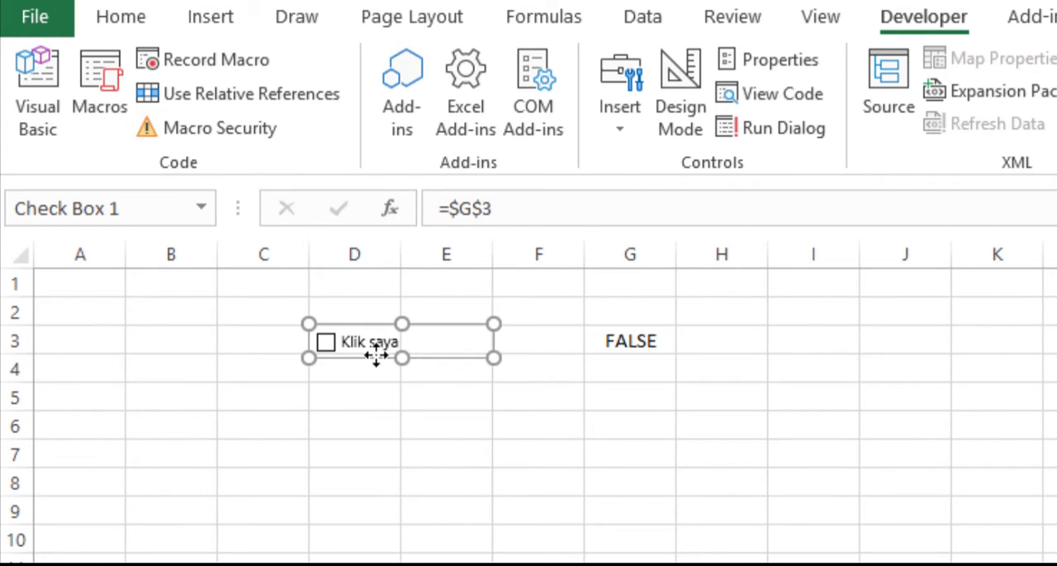
key("Delete")
left_click(644, 340)
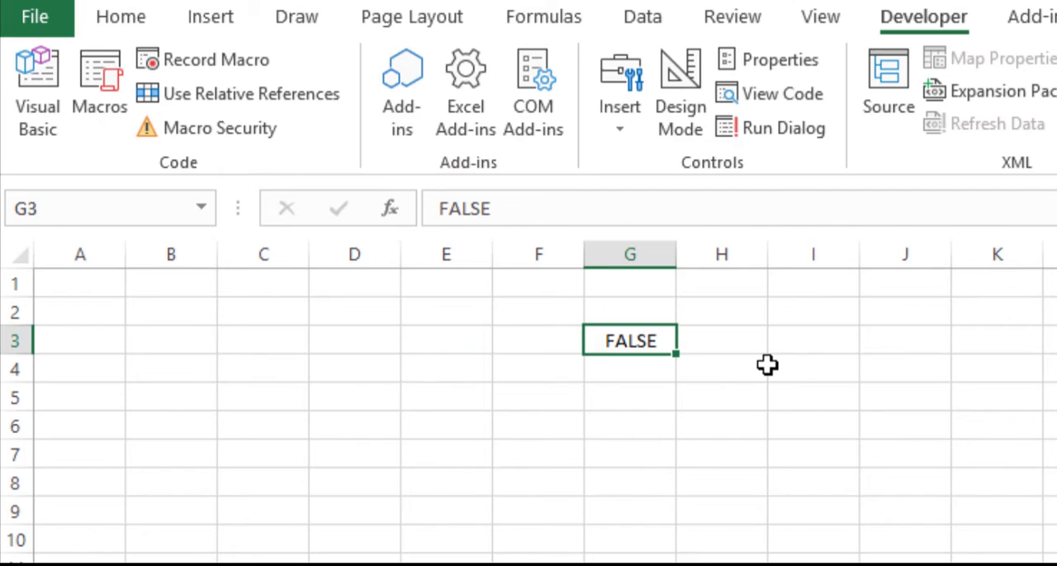
key("Delete")
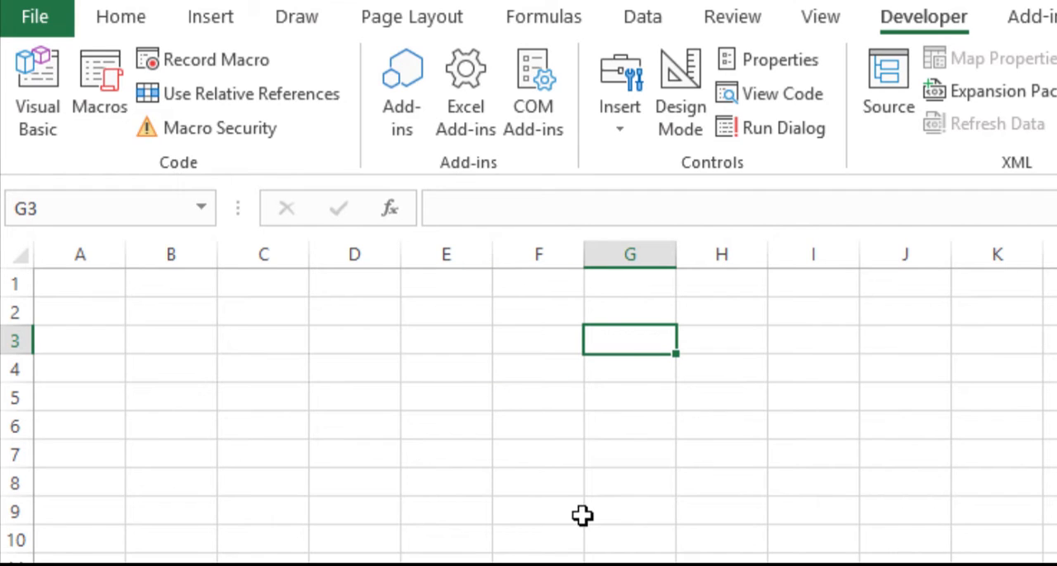
Step: Enter the title "DAFTAR BELANJA BULANAN" in cell A1
left_click(94, 285)
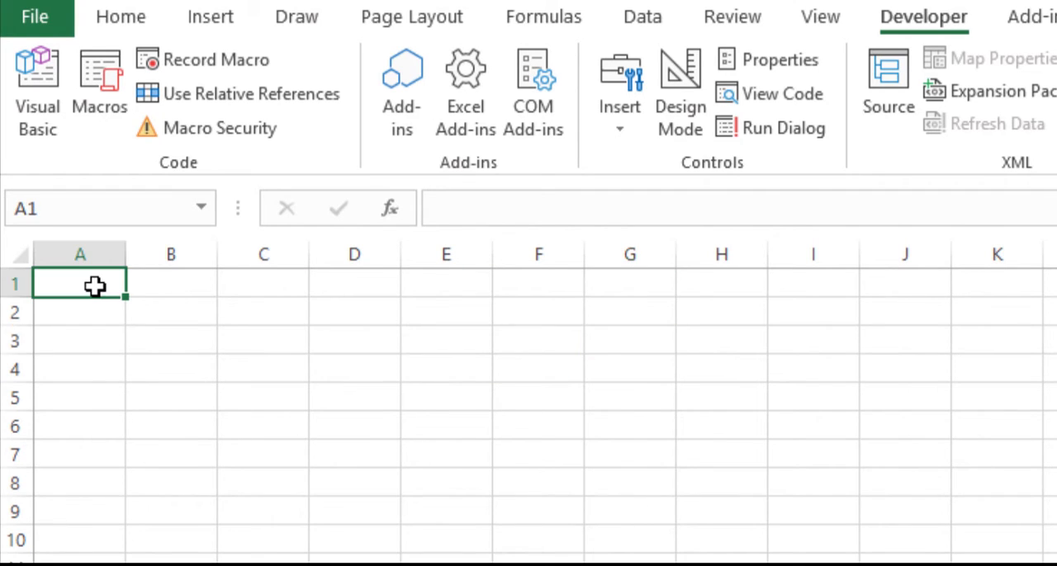
left_click(483, 210)
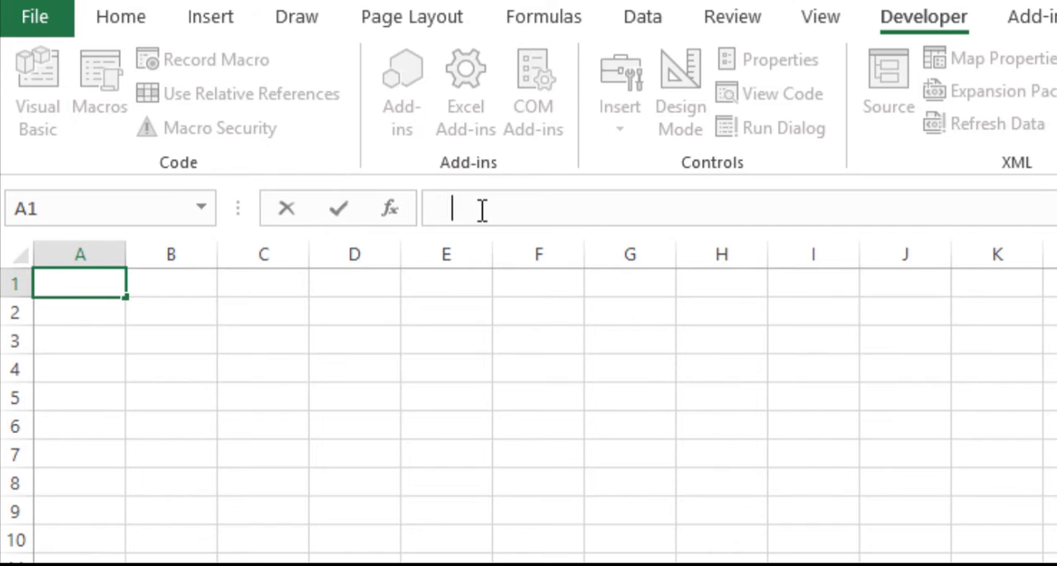
type("DAFTAR BELANJA")
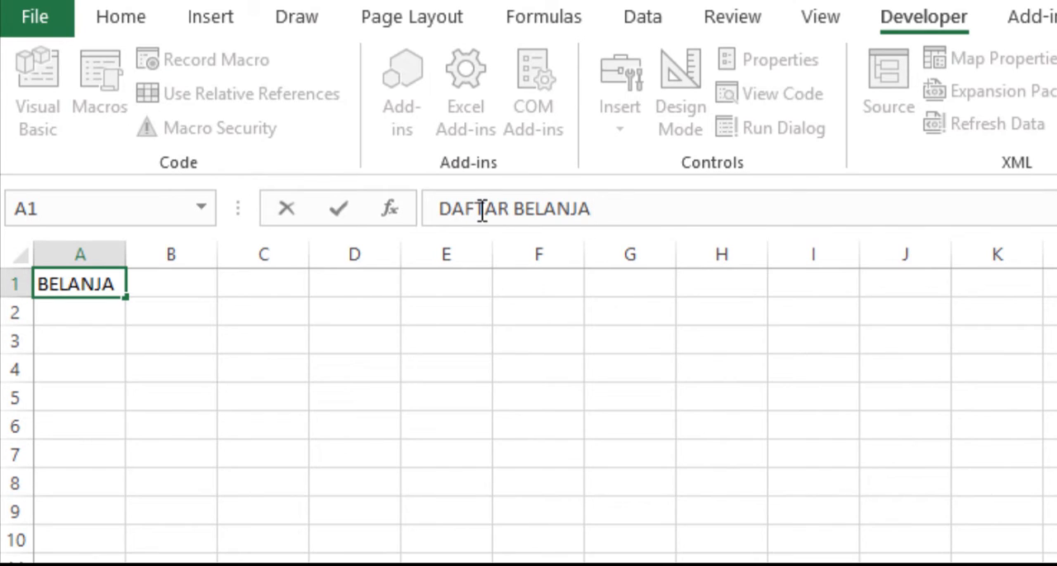
type(" BULANAN")
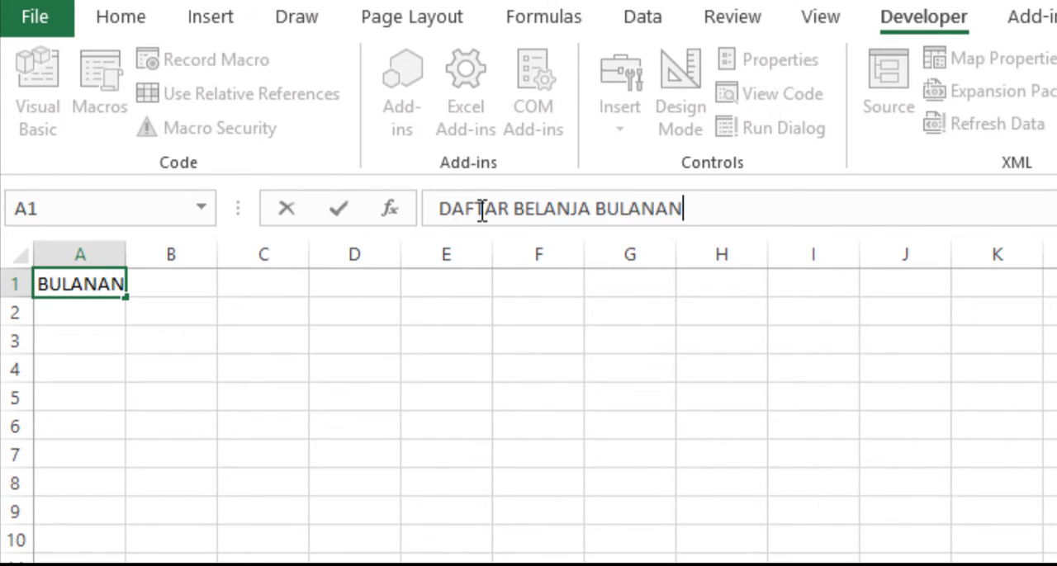
key("Return")
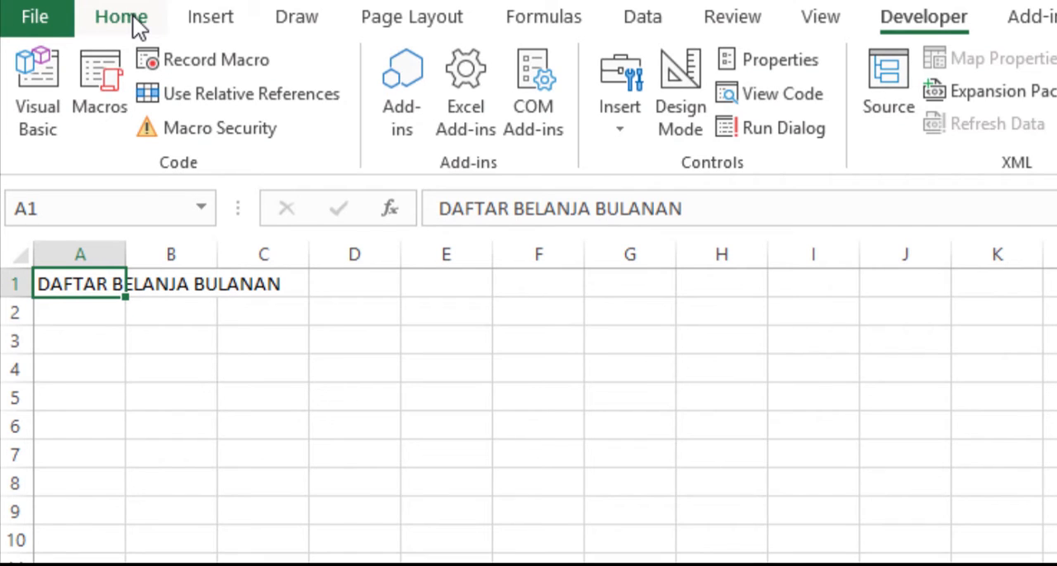
Step: Format the title in cell A1 as bold with font size 14
left_click(138, 27)
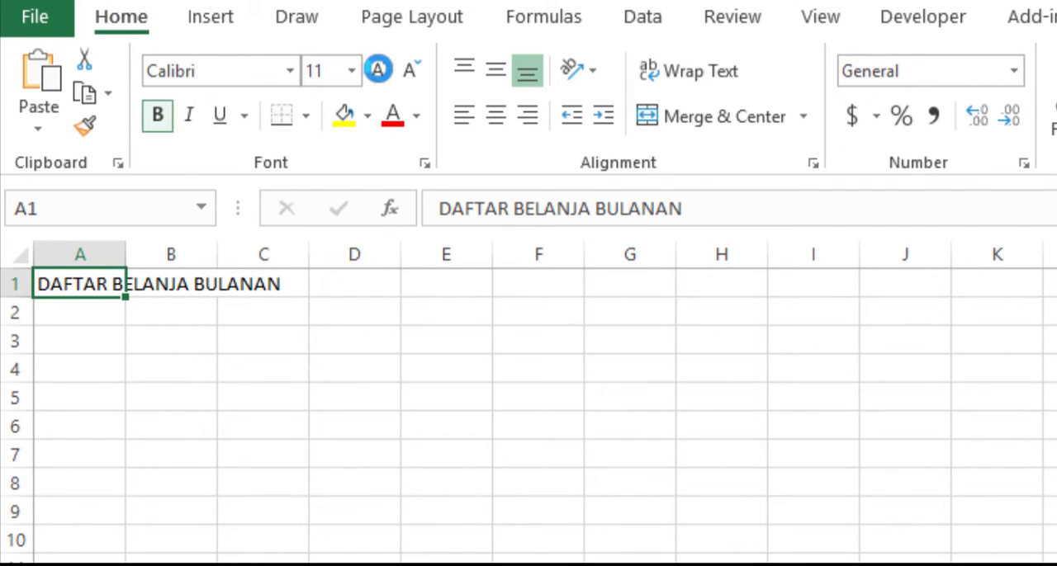
left_click(157, 114)
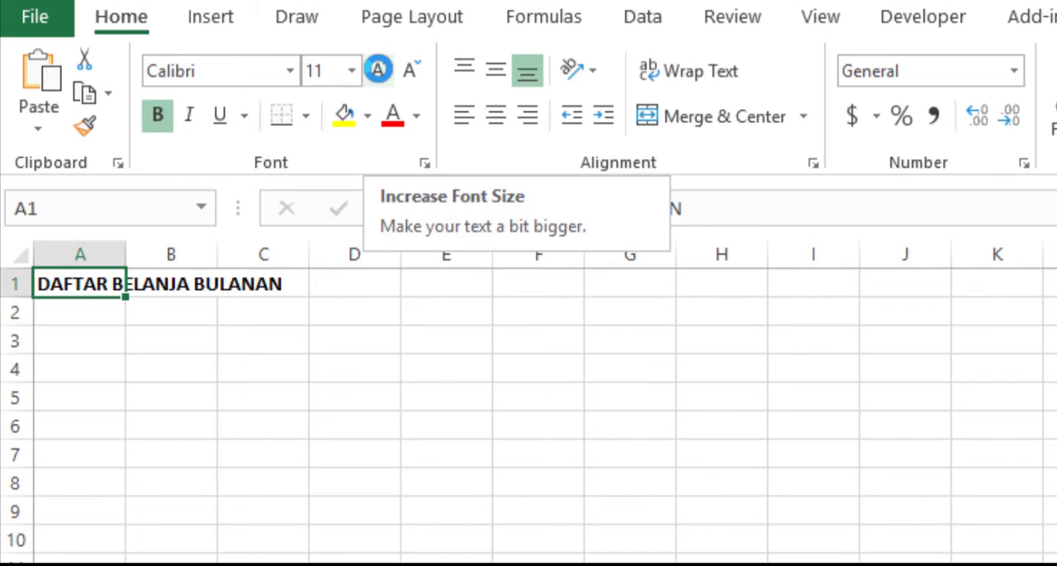
left_click(378, 69)
left_click(378, 70)
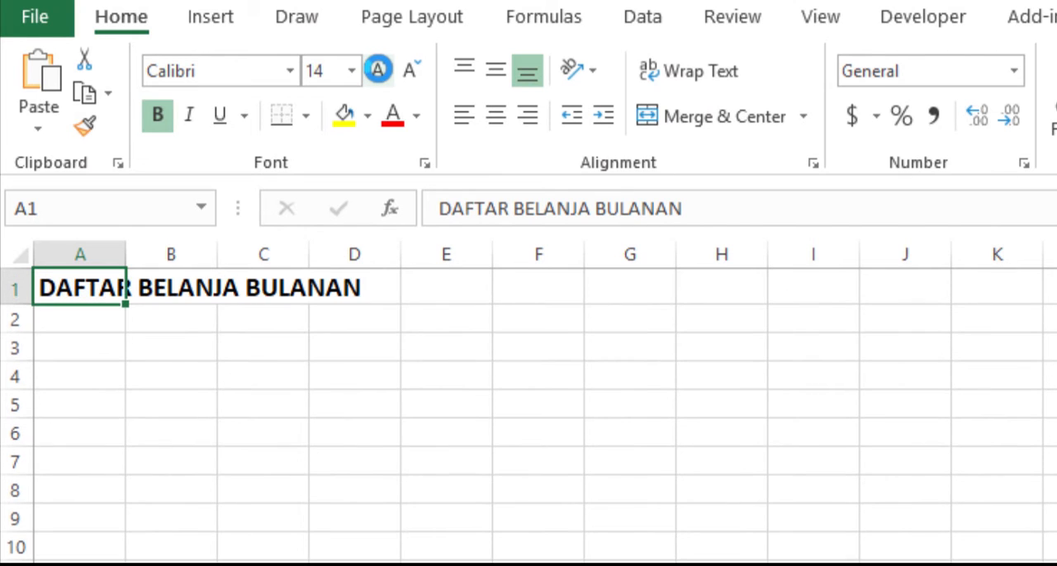
Step: Enter the table headers Barang, Harga, Jumlah, Beli and Sub Total in cells B3 to F3
left_click(191, 352)
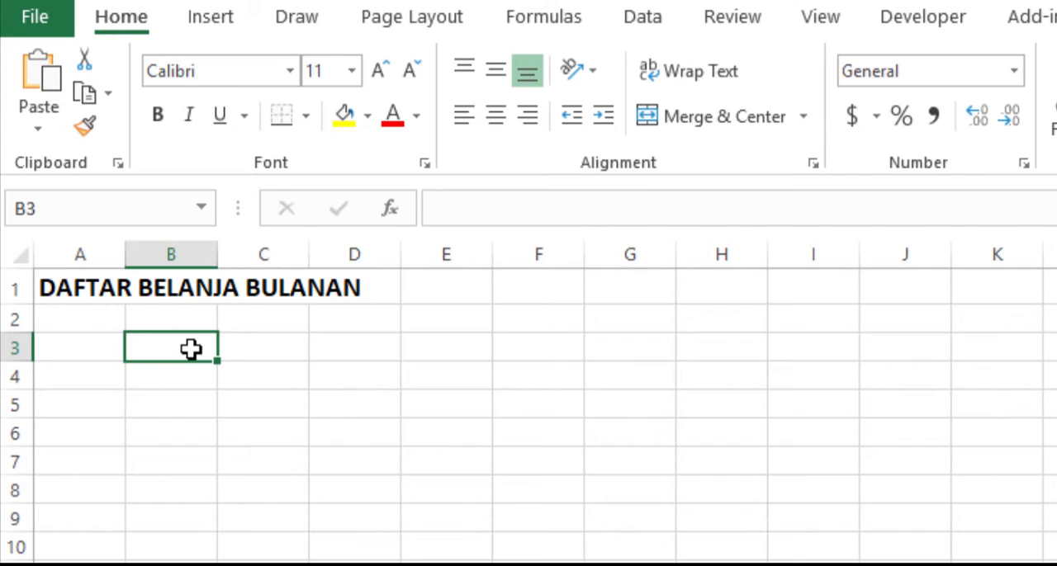
type("Barang")
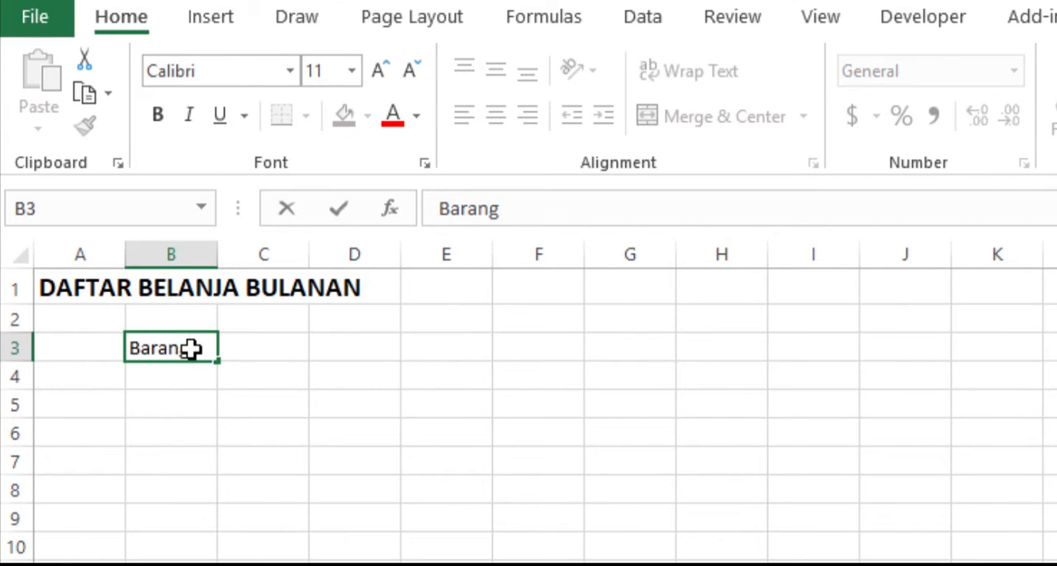
key("Tab")
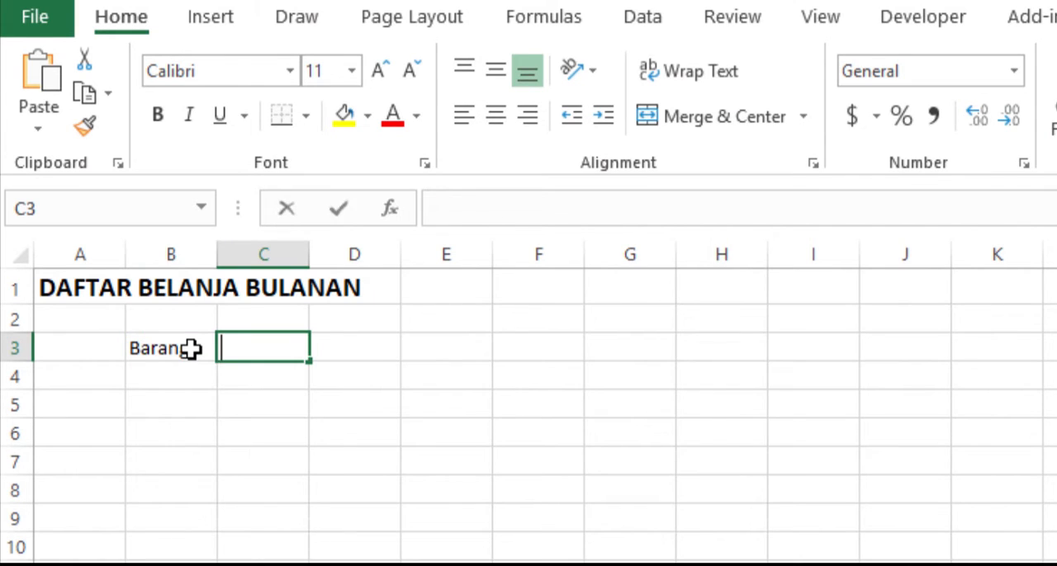
type("Harga")
key("Tab")
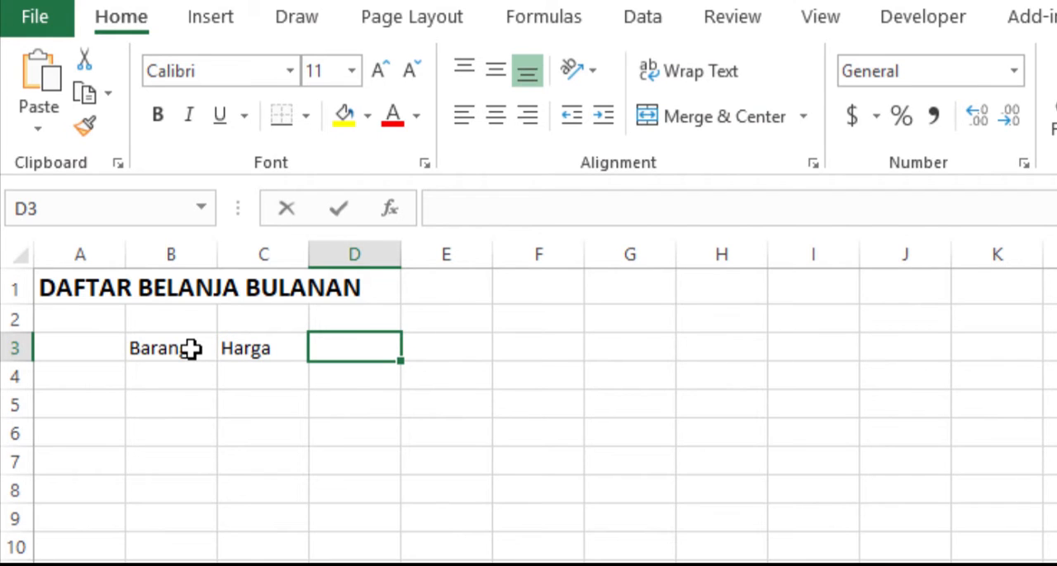
type("Jumlah")
key("Tab")
type("Be")
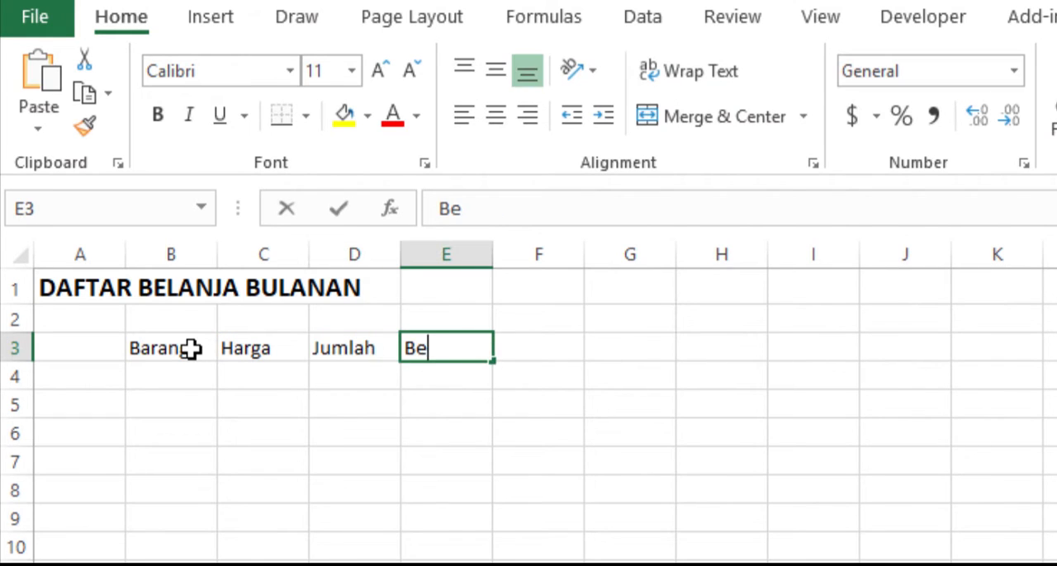
type("li")
key("Tab")
type("Sub Total")
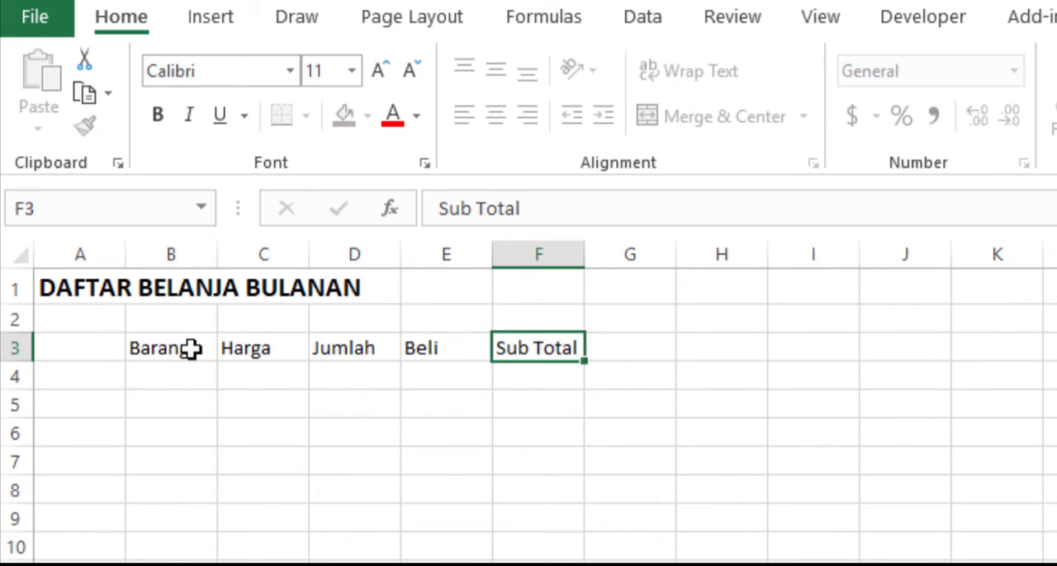
key("Return")
Step: Widen column B, which holds the "Barang" header, to roughly three and a half times its default width
left_click(178, 349)
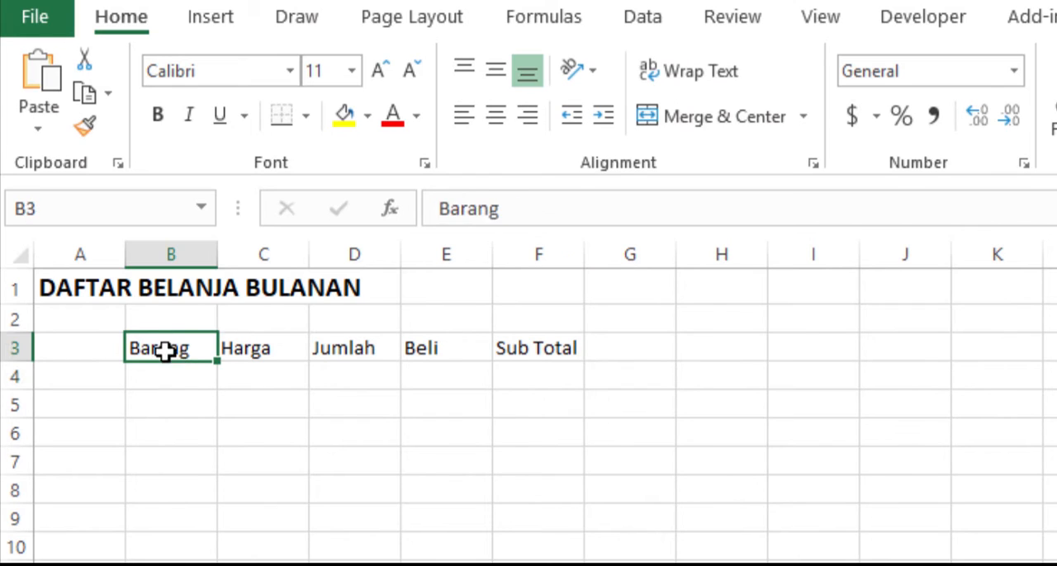
left_click_drag(219, 250, 436, 239)
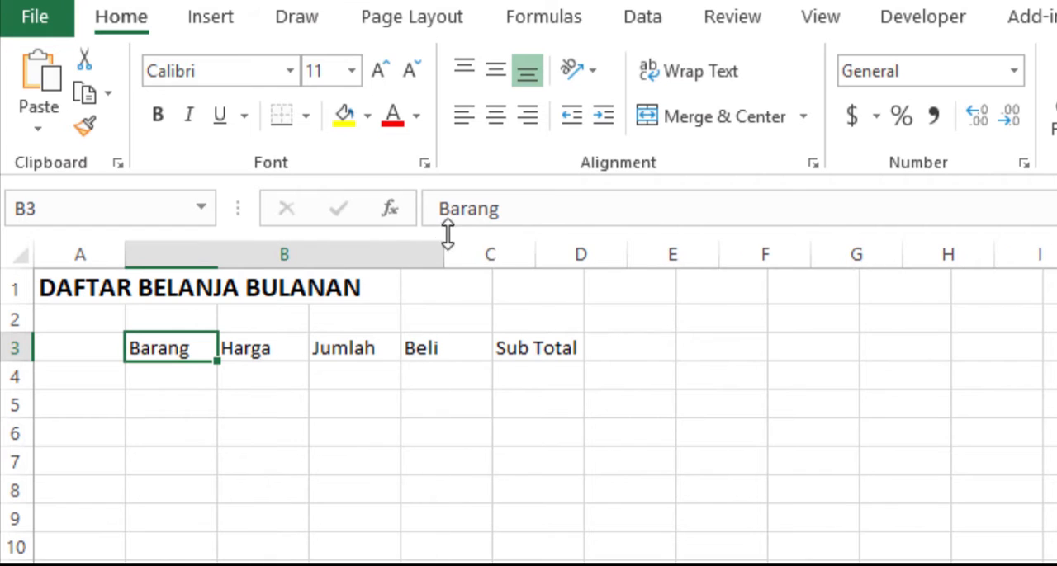
Step: Widen columns C and F to roughly twice the default width, and make column E slightly wider
left_click_drag(536, 253, 633, 237)
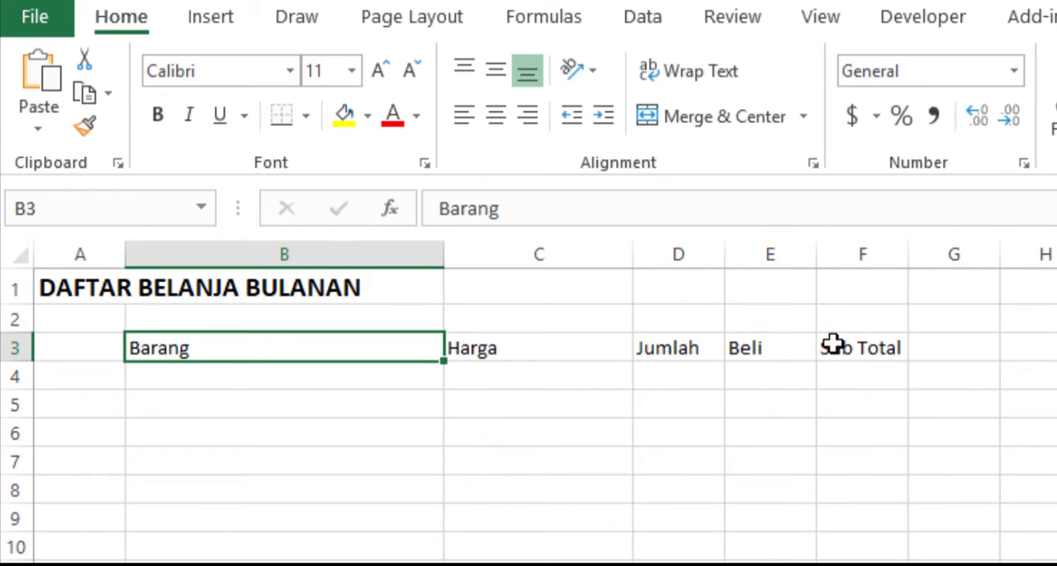
left_click_drag(816, 258, 835, 257)
left_click_drag(928, 256, 1012, 254)
Step: Make the table headers in cells B3 to F3 bold
left_click_drag(205, 347, 918, 345)
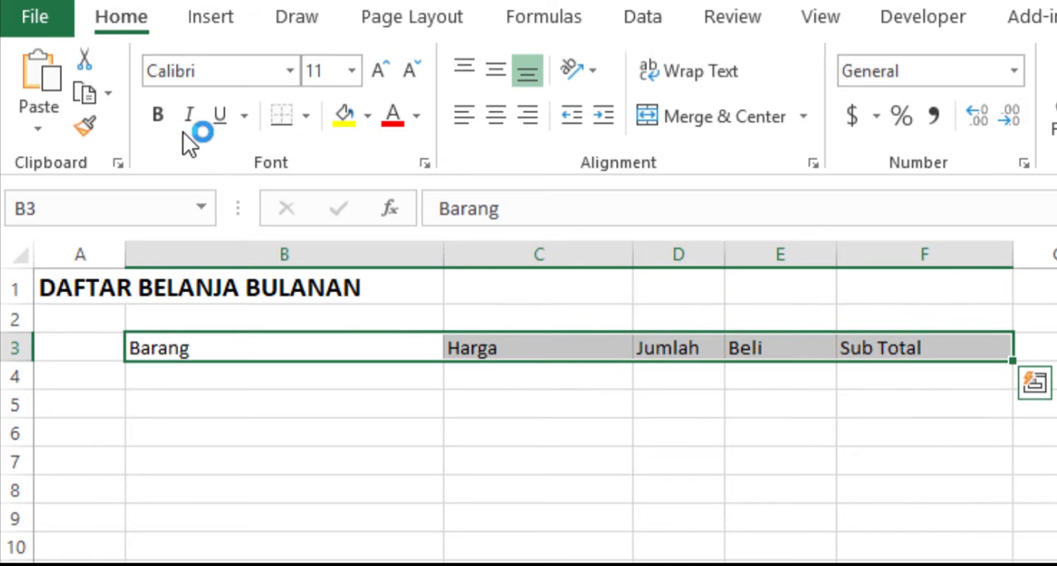
left_click(162, 114)
left_click(224, 415)
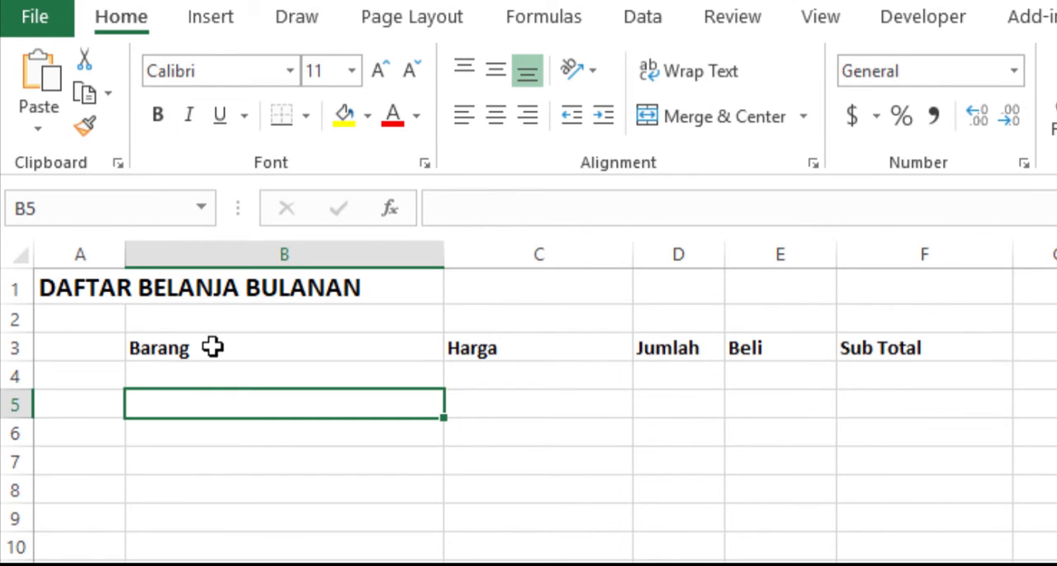
Step: Apply all borders to the table range B3:F20 and center the header text in row 3
left_click(213, 347)
left_click_drag(526, 378, 599, 547)
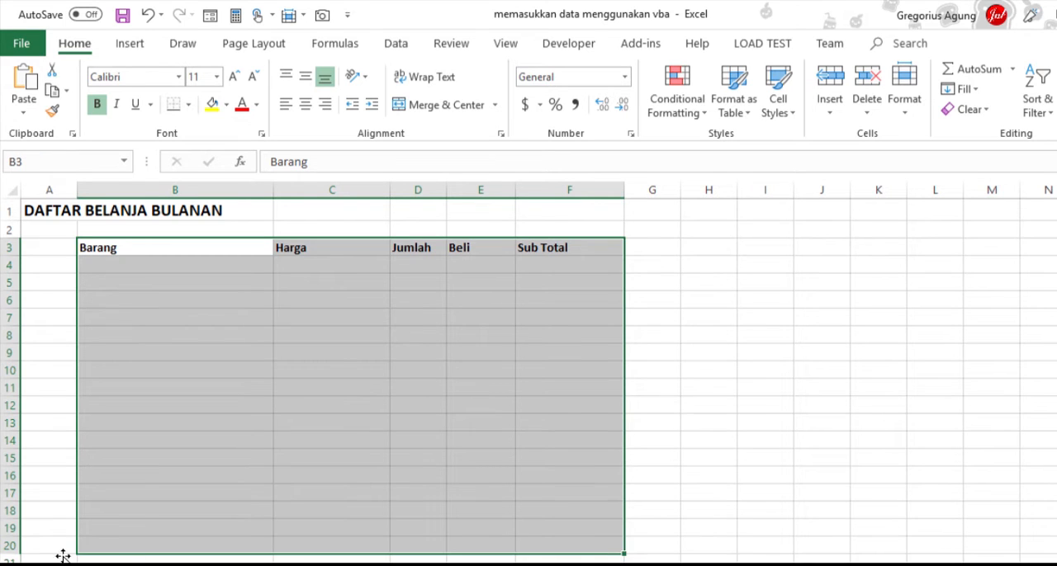
left_click(190, 105)
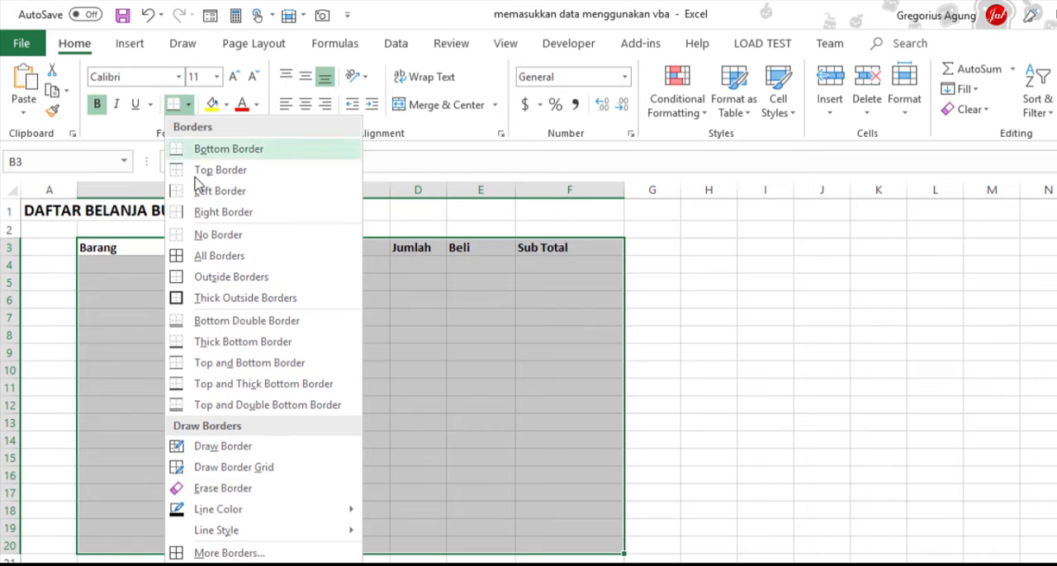
left_click(216, 255)
left_click(311, 105)
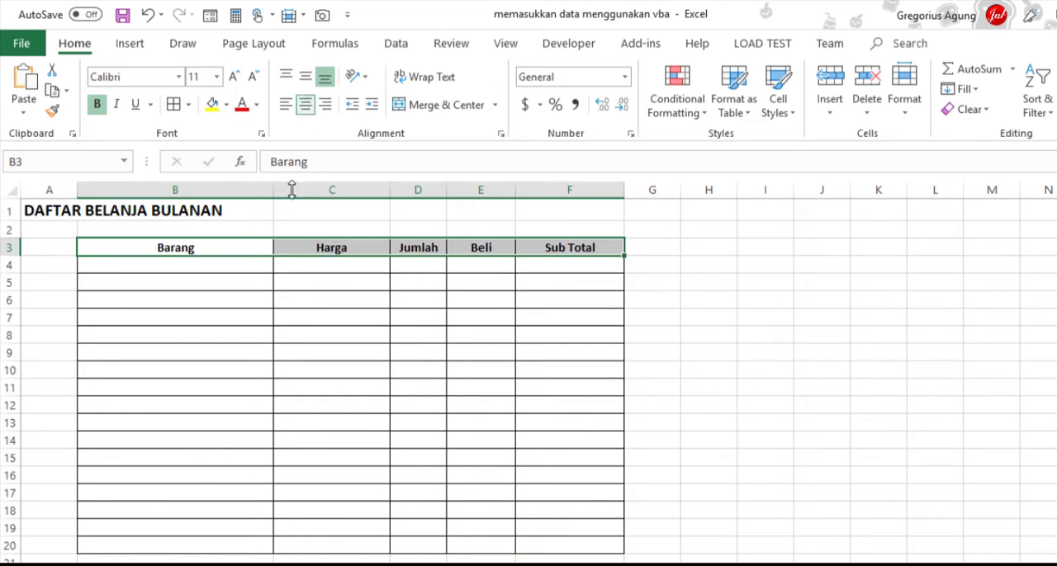
Step: Enter the items Sabun Mandi, Sabun Cuci Piring and Pasta Gigi in cells B4 to B6
left_click(219, 265)
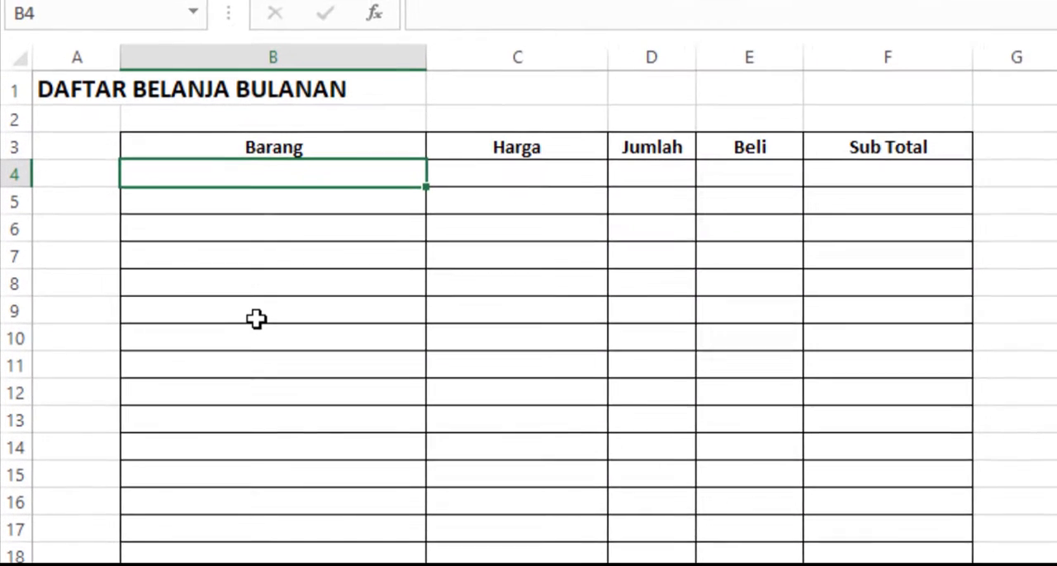
type("Sabun ")
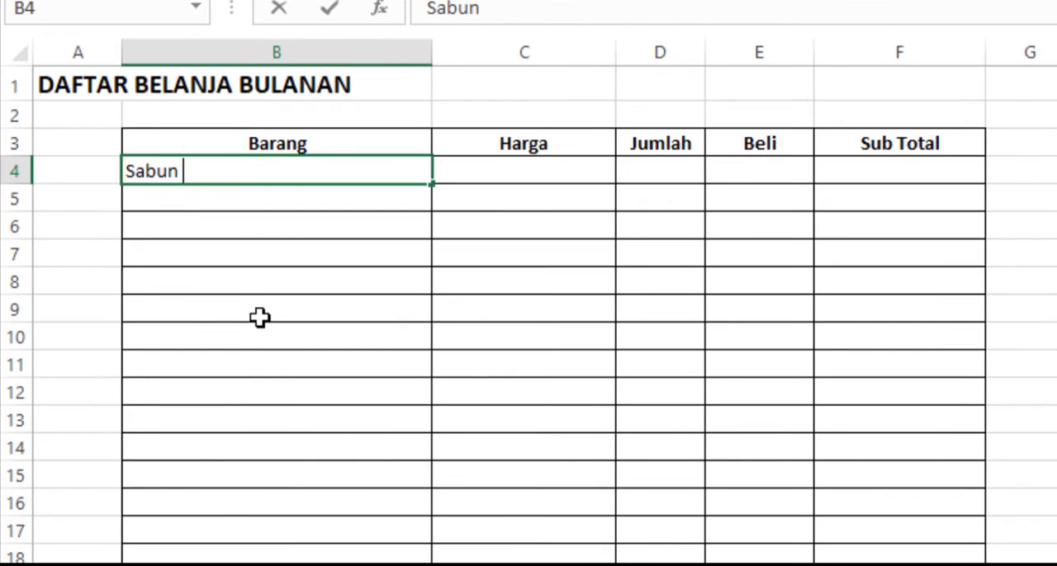
type("Mandi")
key("Return")
type("S")
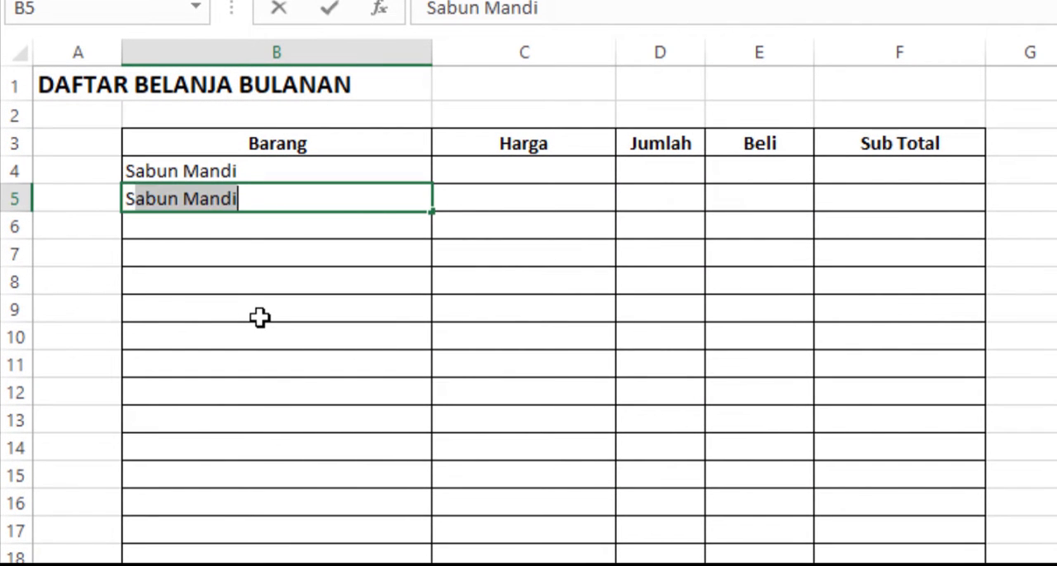
type("abun Cuci Piri")
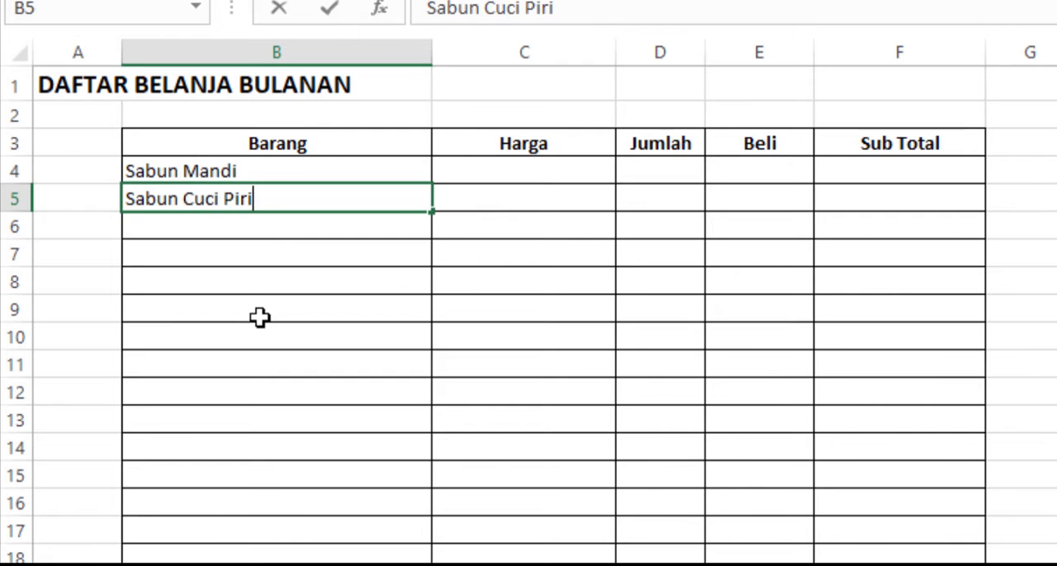
type("ng")
key("Return")
type("Pasta ")
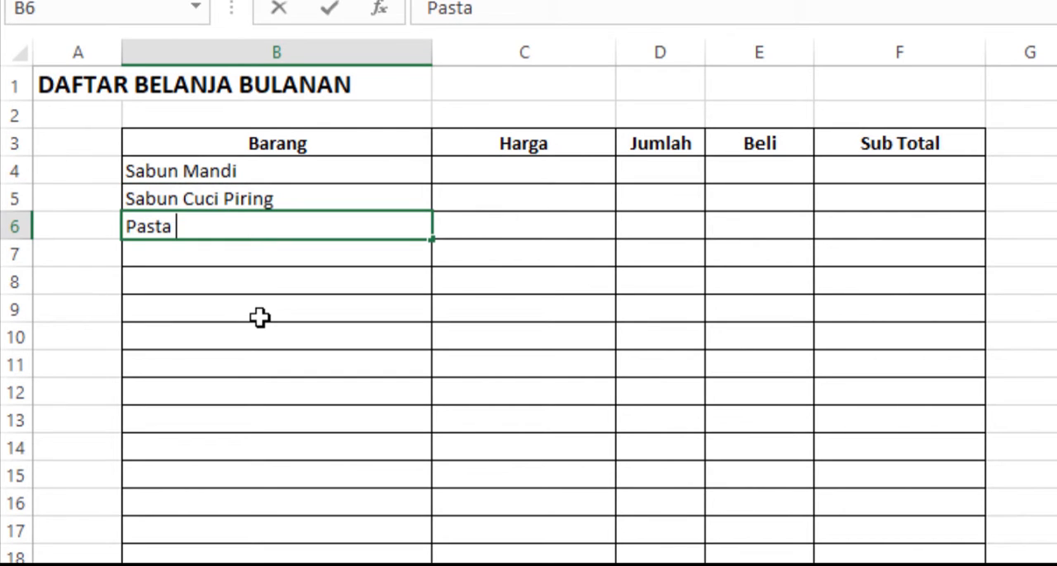
type("Gigi")
key("Return")
Step: Enter the items Susu Kaleng, Popok Bayi, Gula and Rokok in cells B7 to B10
type("Susu Kal")
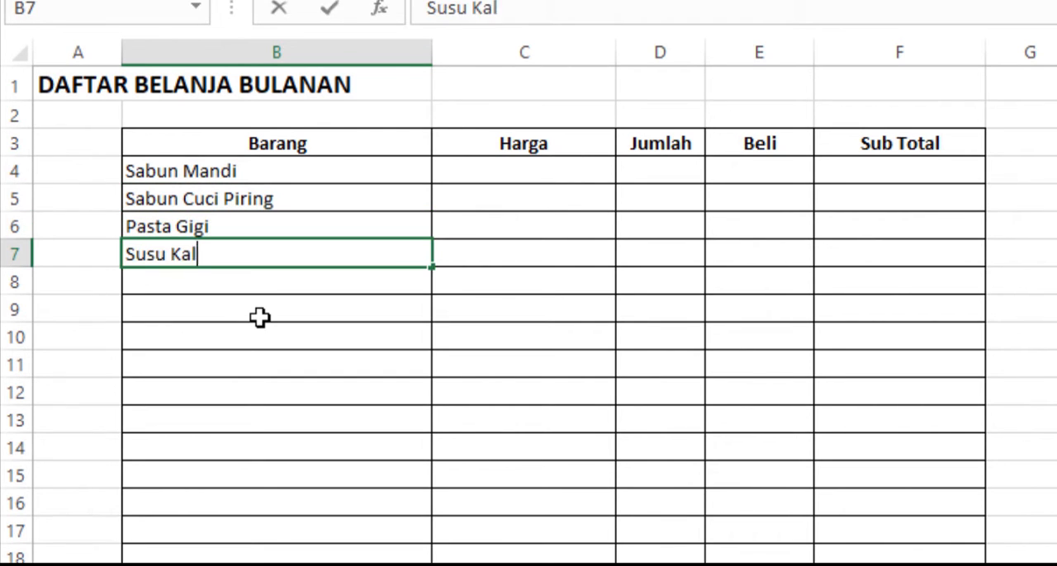
type("eng")
key("Return")
type("Popok Ba")
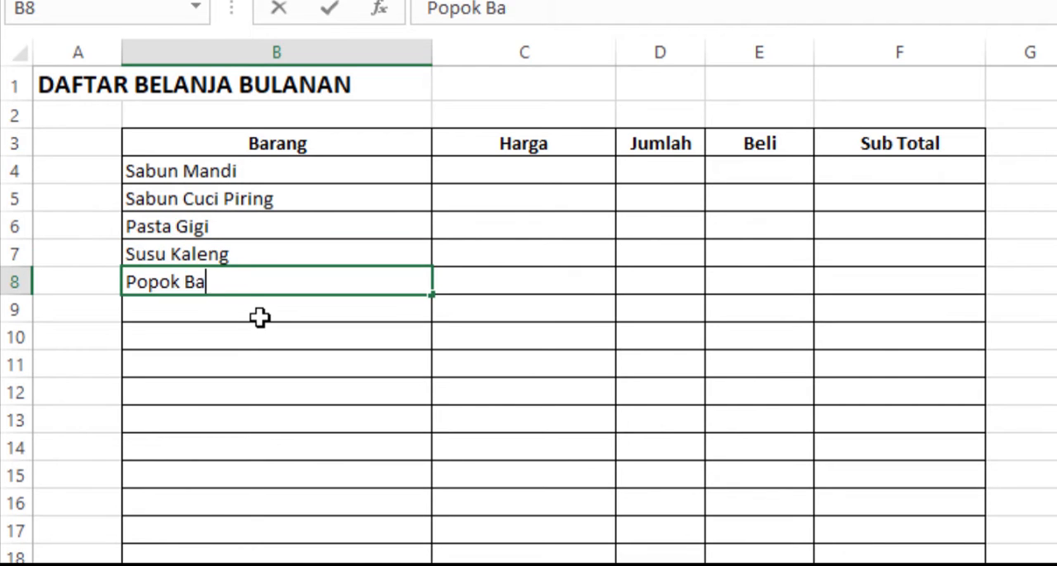
type("yi")
key("Return")
type("Gula")
key("Return")
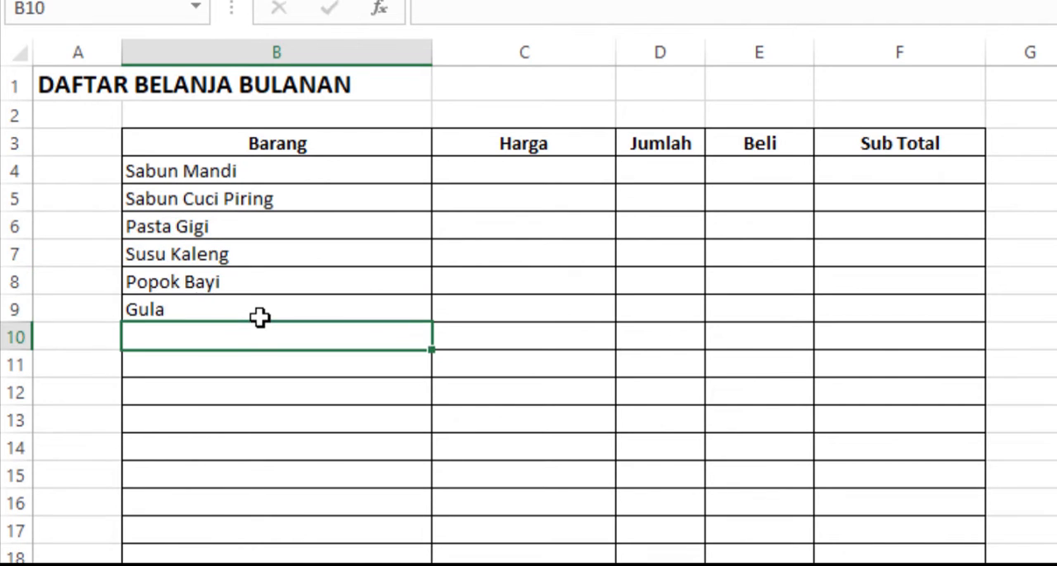
type("Rokok")
key("Return")
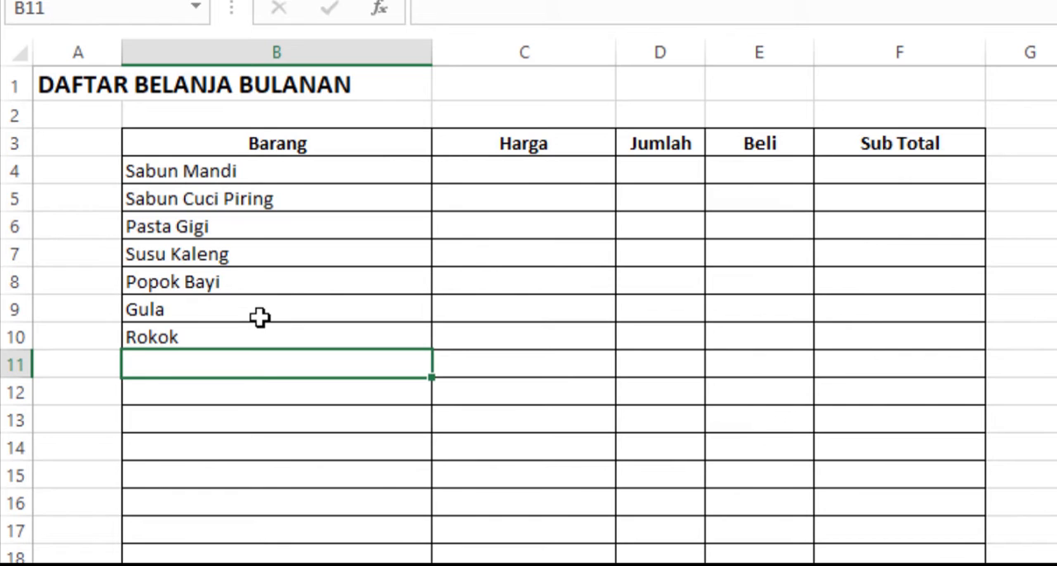
Step: Enter the items Kopi, Obat Nyamuk, Beras and Tissue in cells B11 to B14
type("Kopi")
key("Return")
type("Ob")
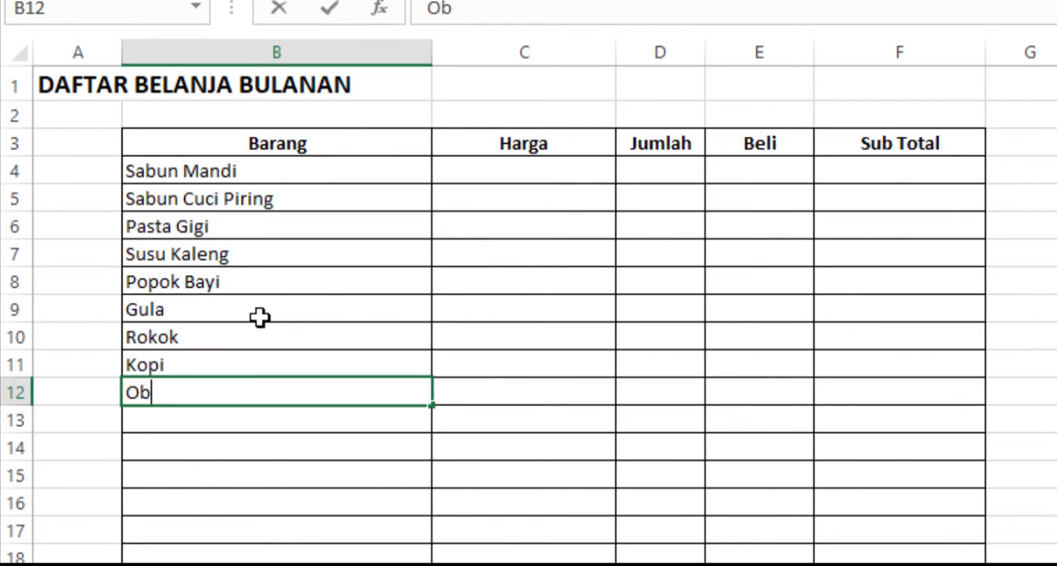
type("at Nyamuk")
key("Return")
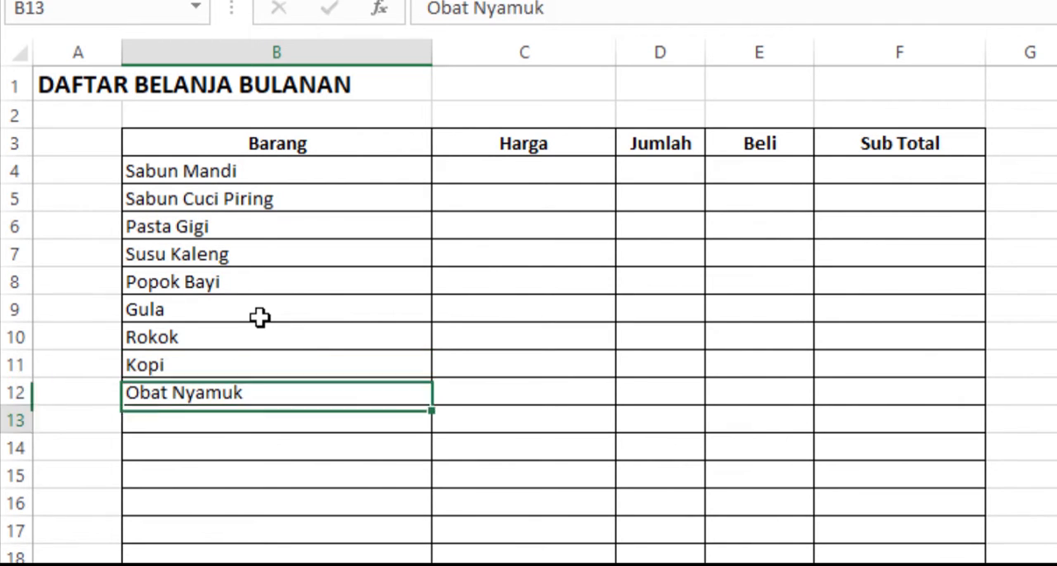
type("Beras")
key("Return")
type("Tissu")
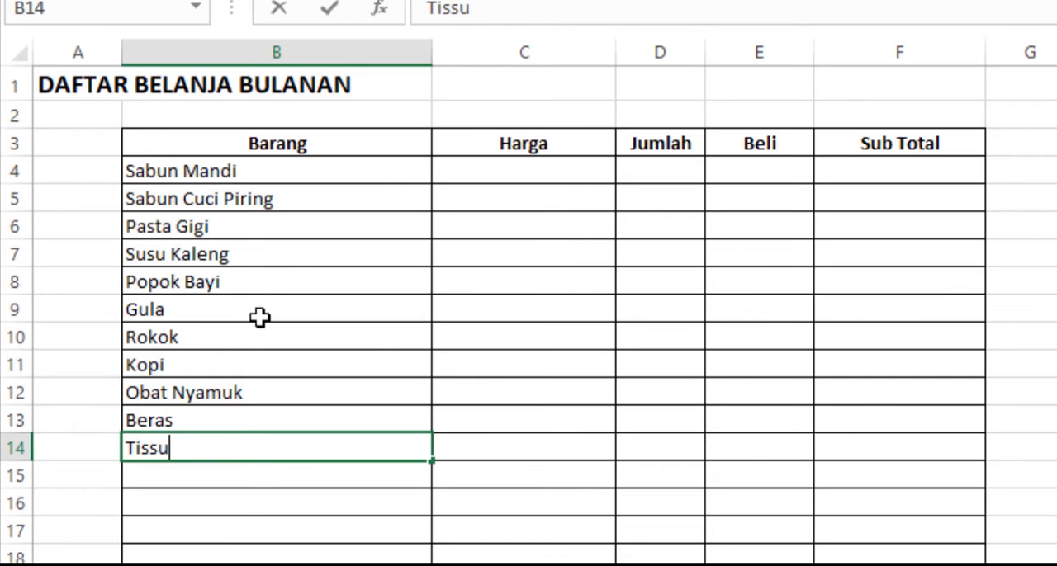
type("e")
key("Return")
Step: Enter the items Air Mineral, gas, Pewangi Ruangan and Shampoo in cells B15 to B18
type("Air Mineral")
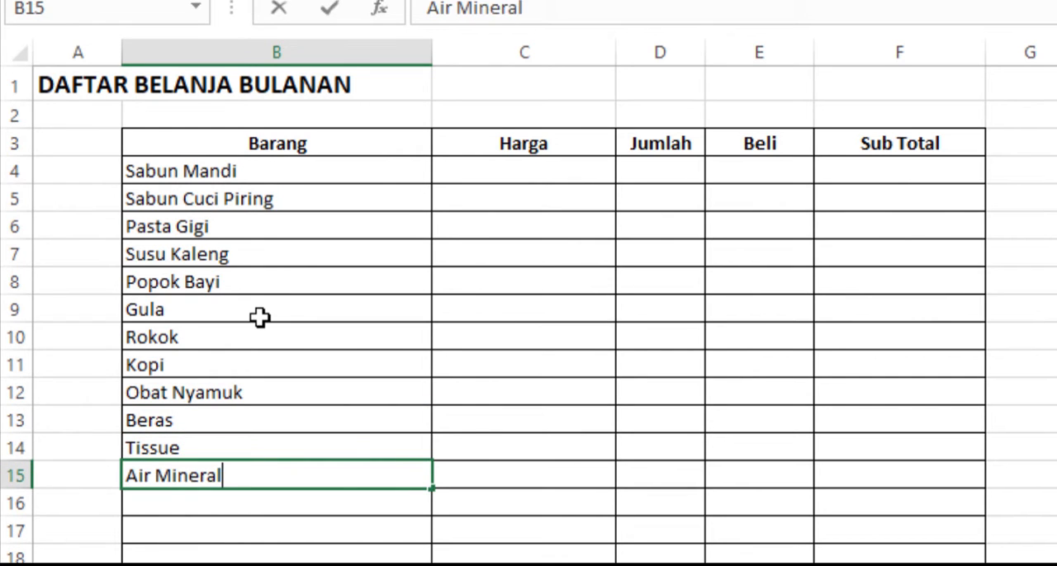
key("Return")
type("gas")
key("Return")
type("Pew")
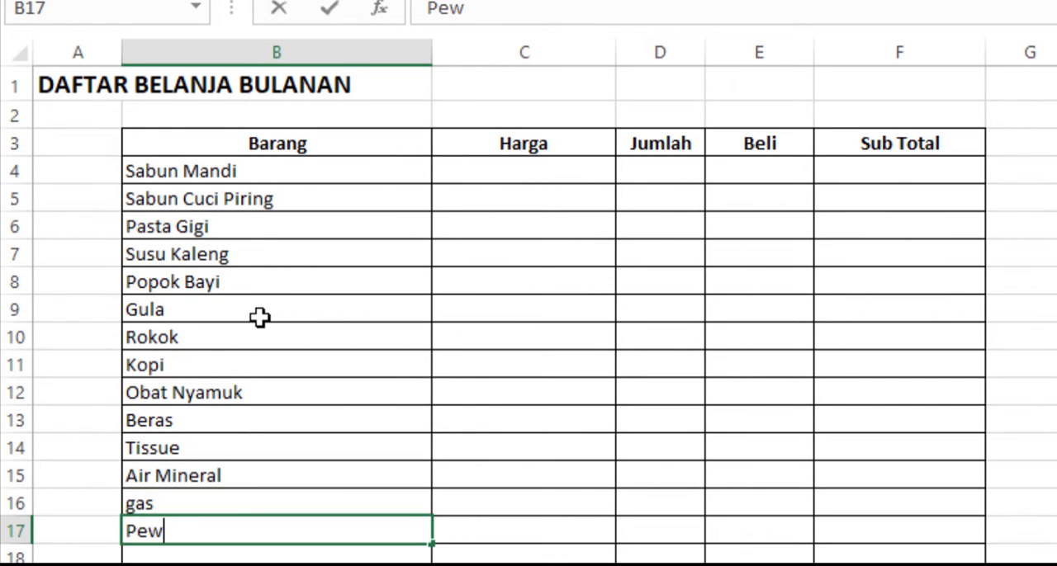
type("angi Ruangan")
key("Return")
type("S")
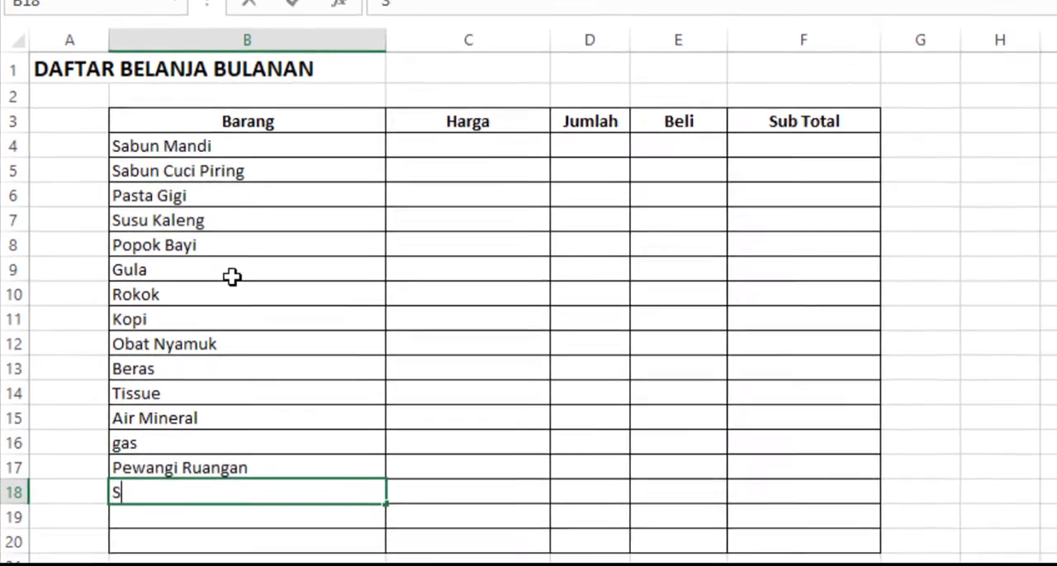
type("ham")
type("poo")
key("Return")
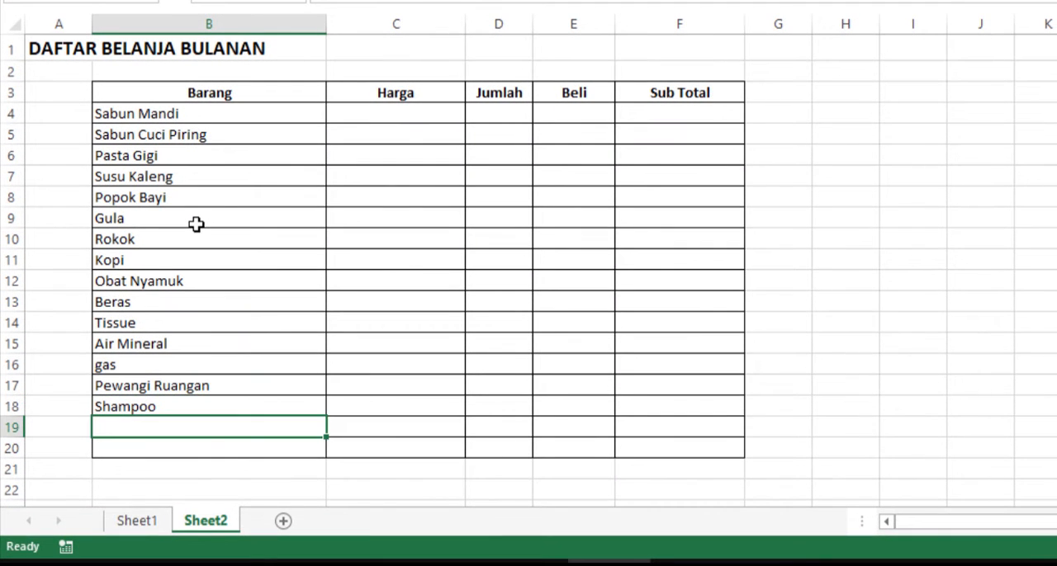
Step: Enter the items Pembersih Lantai and Racun Tikus in cells B19 and B20
type("Pembersih Lanta")
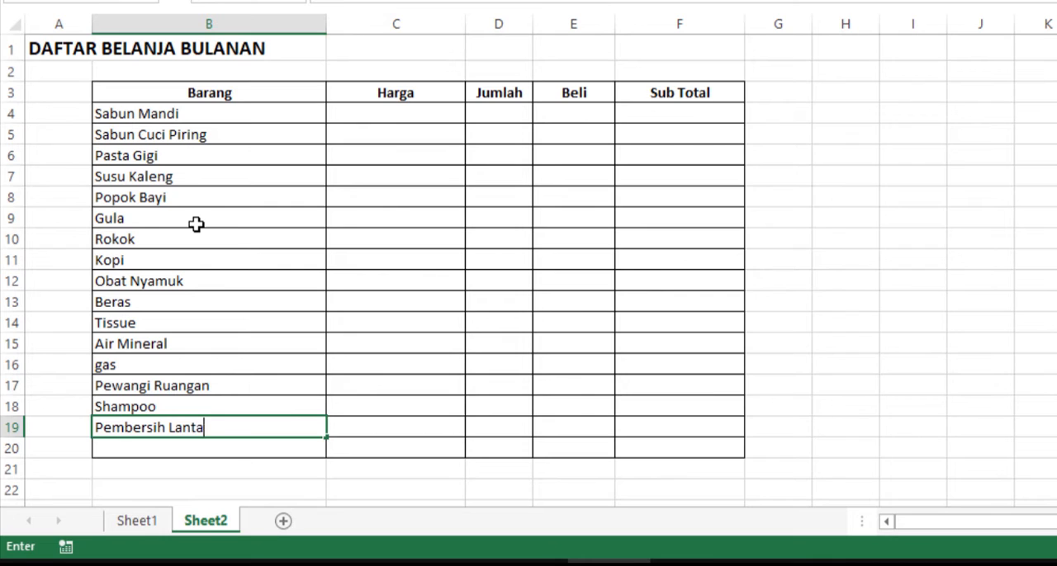
type("i")
key("Return")
type("Racun Ti")
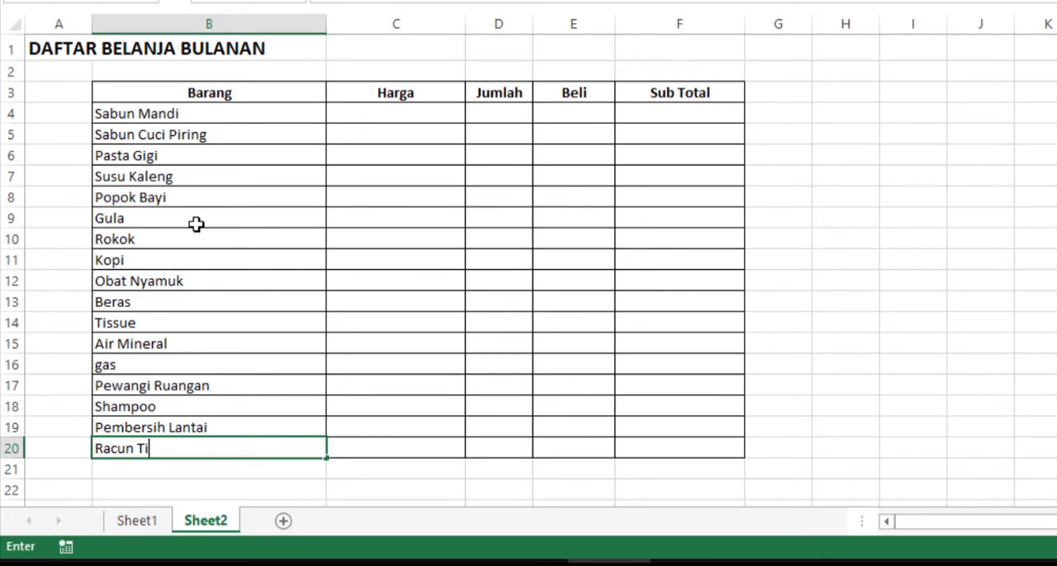
type("kus")
key("Return")
Step: Capitalize the item name in cell B16 so it reads "Gas"
key("Up")
key("Up")
key("Up")
key("Up")
key("Up")
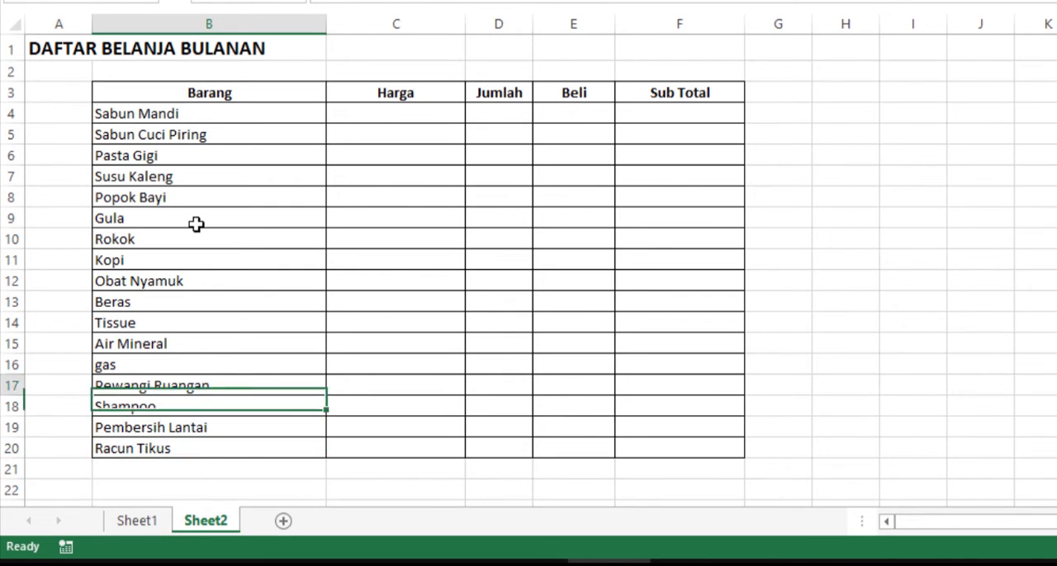
key("F2")
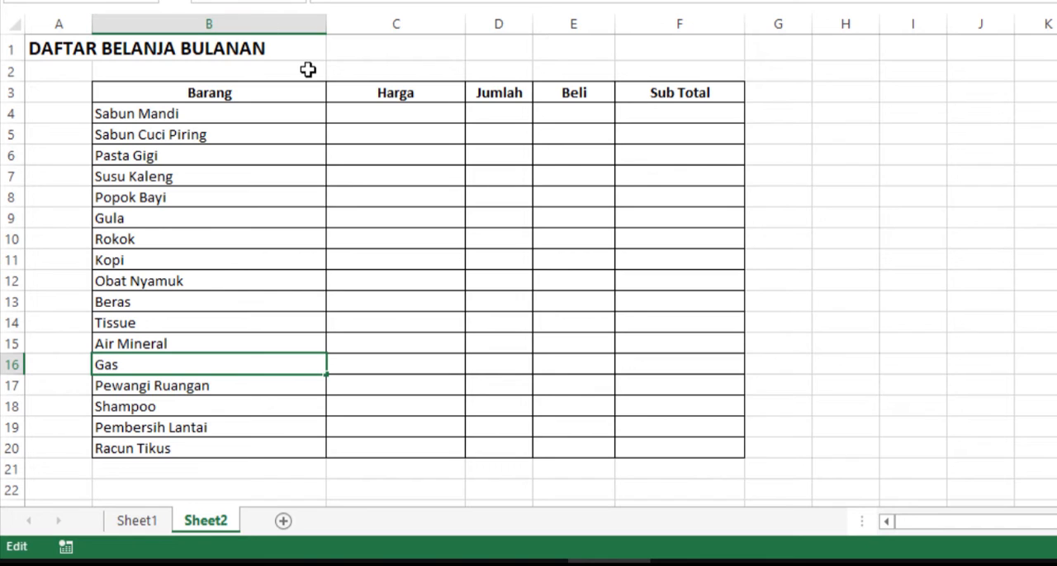
key("Return")
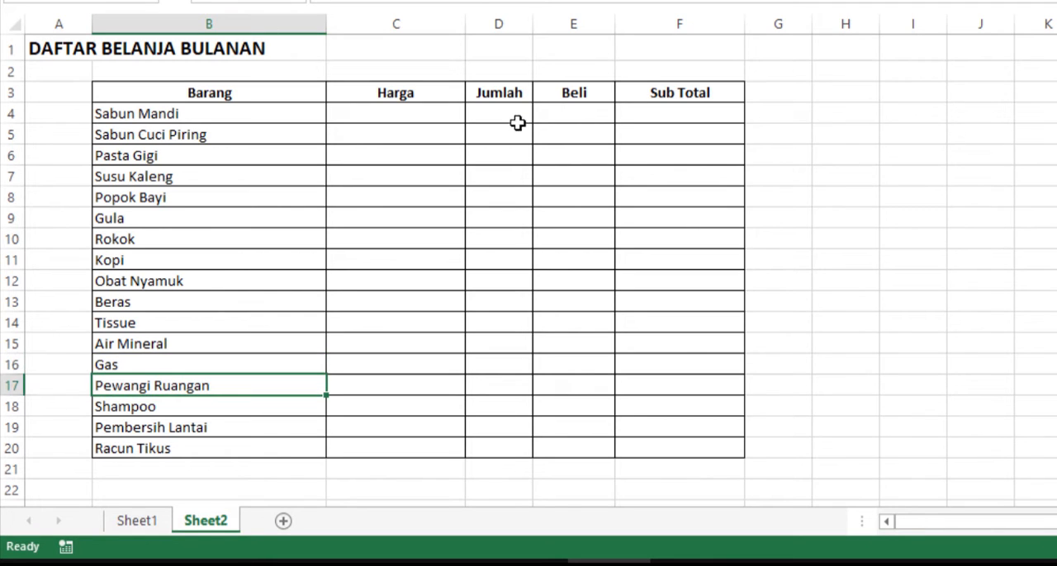
Step: Enter the prices 2500, 8700 and 20000 for Sabun Mandi, Sabun Cuci Piring and Pasta Gigi in cells C4 to C6
left_click(447, 109)
type("25")
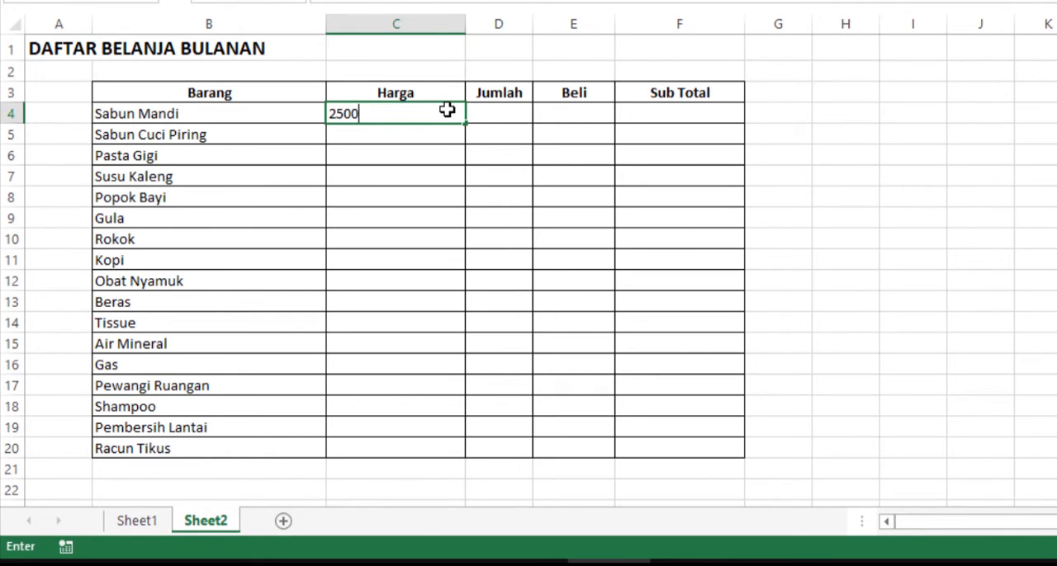
type("00")
key("Return")
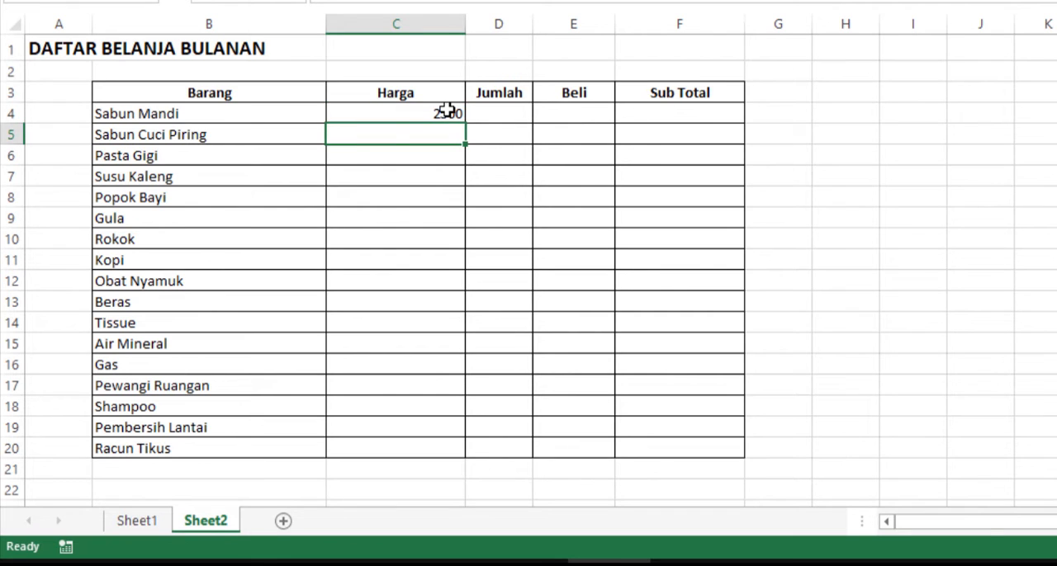
type("8700")
key("Return")
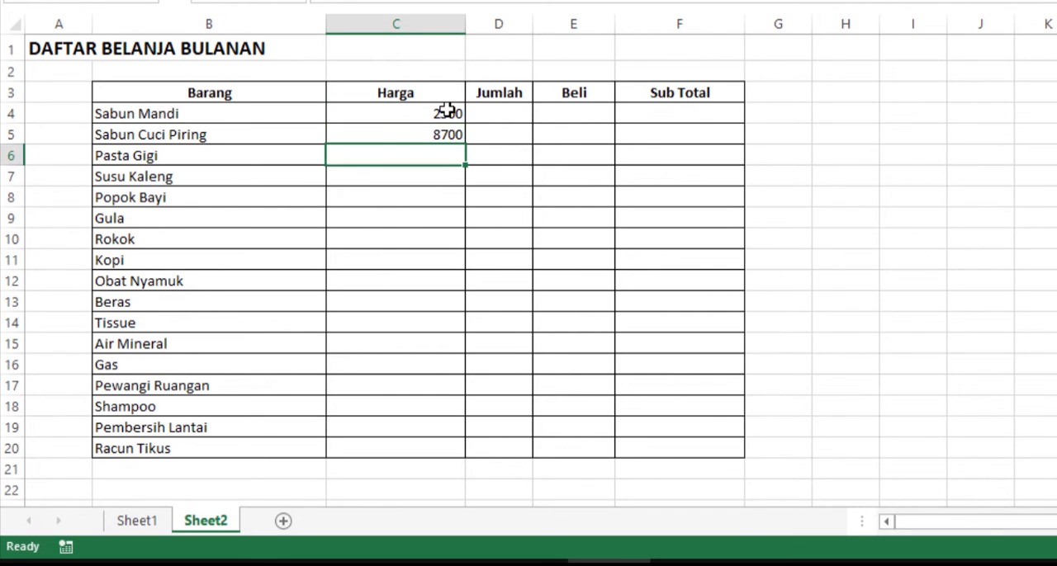
type("20000")
key("Return")
Step: Enter the price 51000 for Susu Kaleng in C7 and 17000 for Popok Bayi in C8
type("5100")
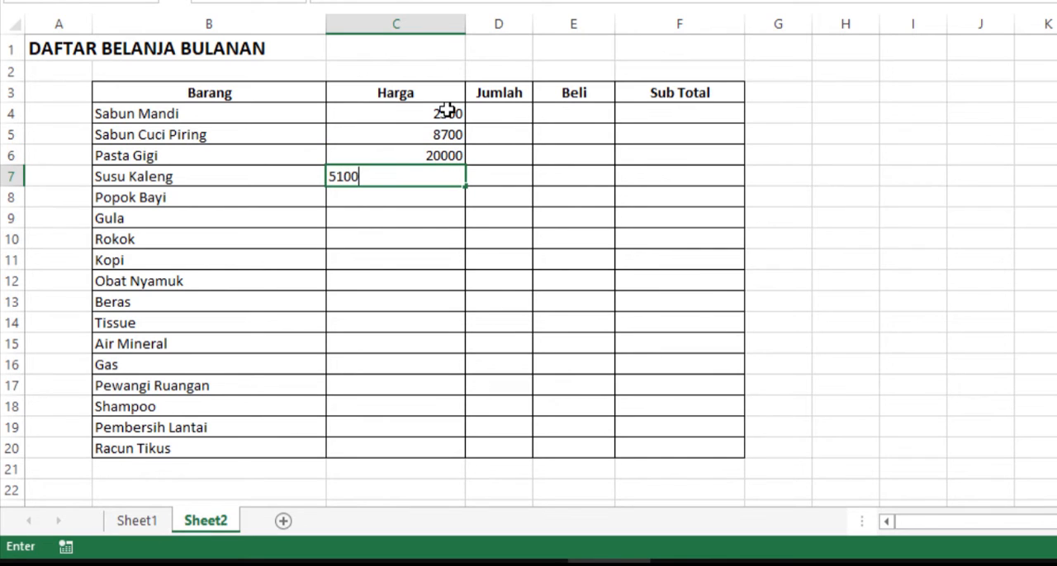
key("Return")
type("170")
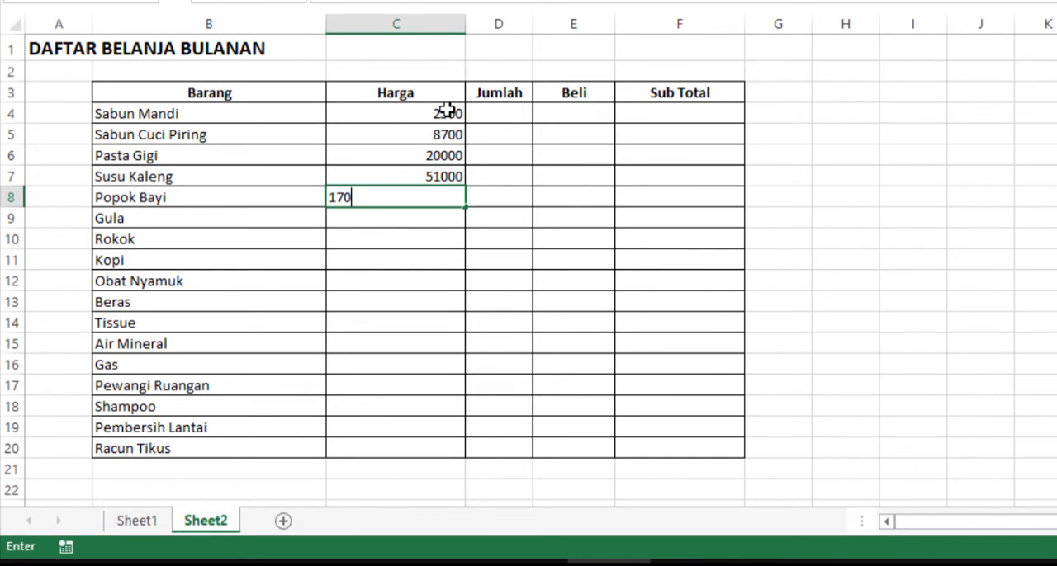
type("00")
key("Return")
Step: Enter the price 8000 for Gula in C9 and 16700 for Rokok in C10
type("800")
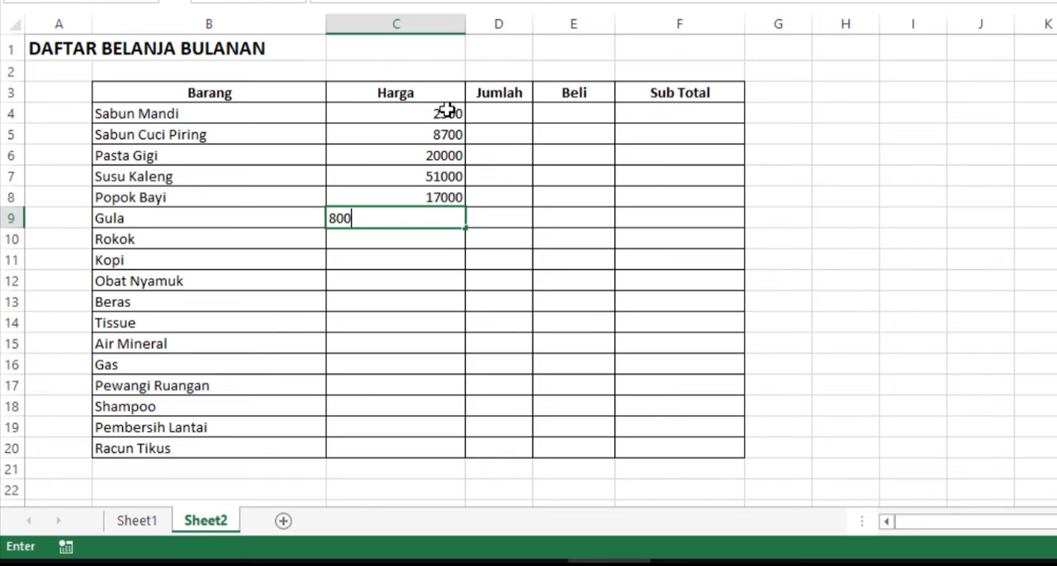
key("Return")
key("Up")
type("800")
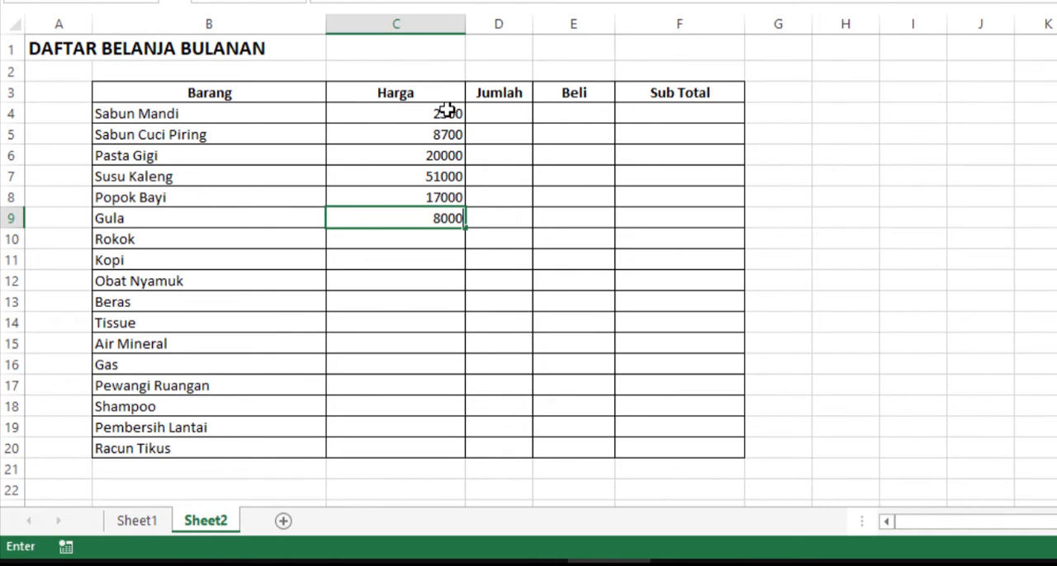
key("Return")
type("16700")
key("Return")
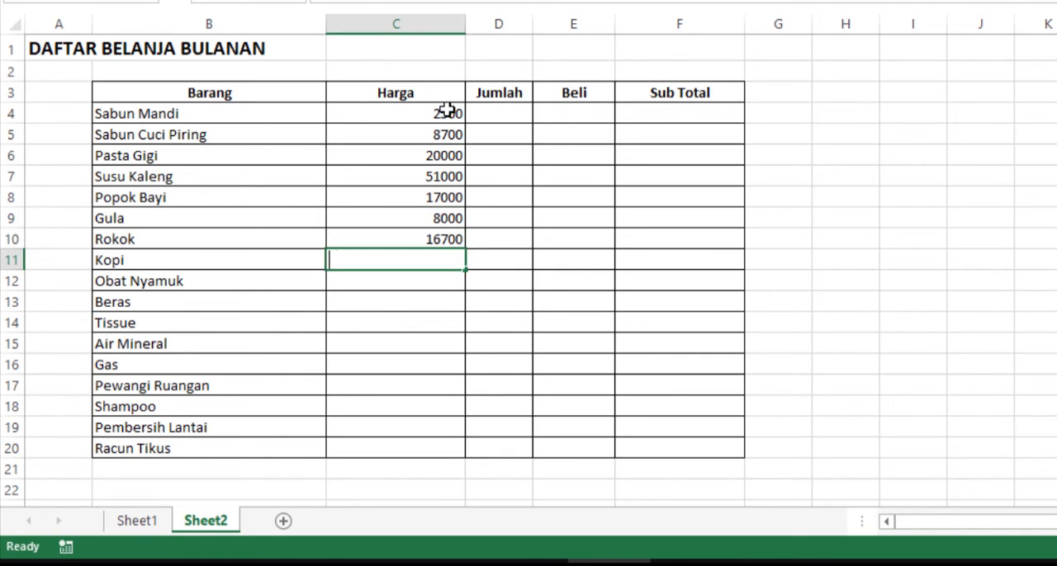
Step: Enter the prices 7000, 3500 and 11000 for Kopi, Obat Nyamuk and Beras in cells C11 to C13
type("7000")
key("Return")
type("3500")
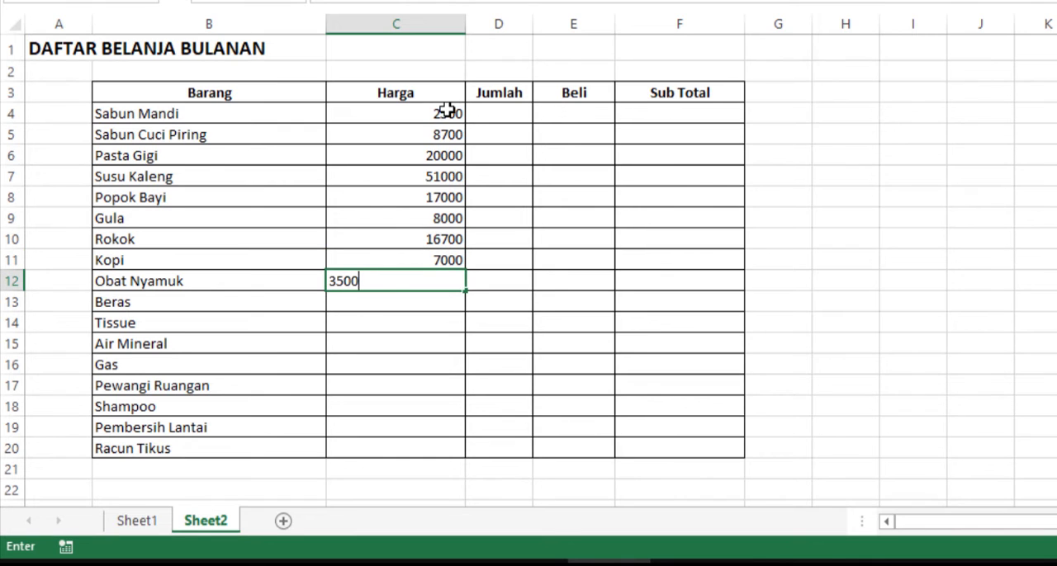
key("Return")
type("11000")
key("Return")
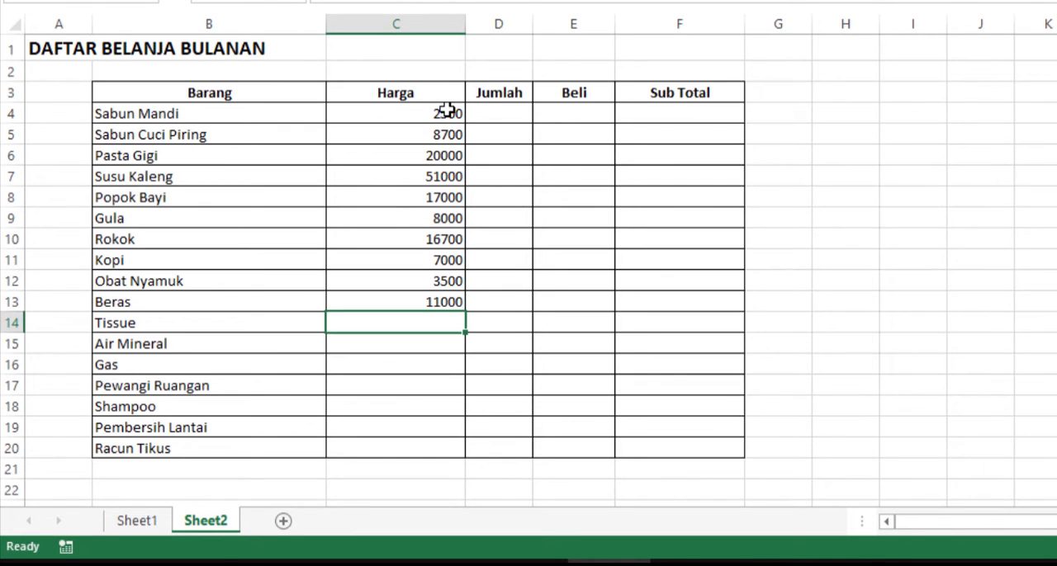
Step: Enter the prices 8700, 15000 and 75000 for Tissue, Air Mineral and Gas in cells C14 to C16
type("8700")
key("Return")
type("15000")
key("Return")
type("75000")
key("Return")
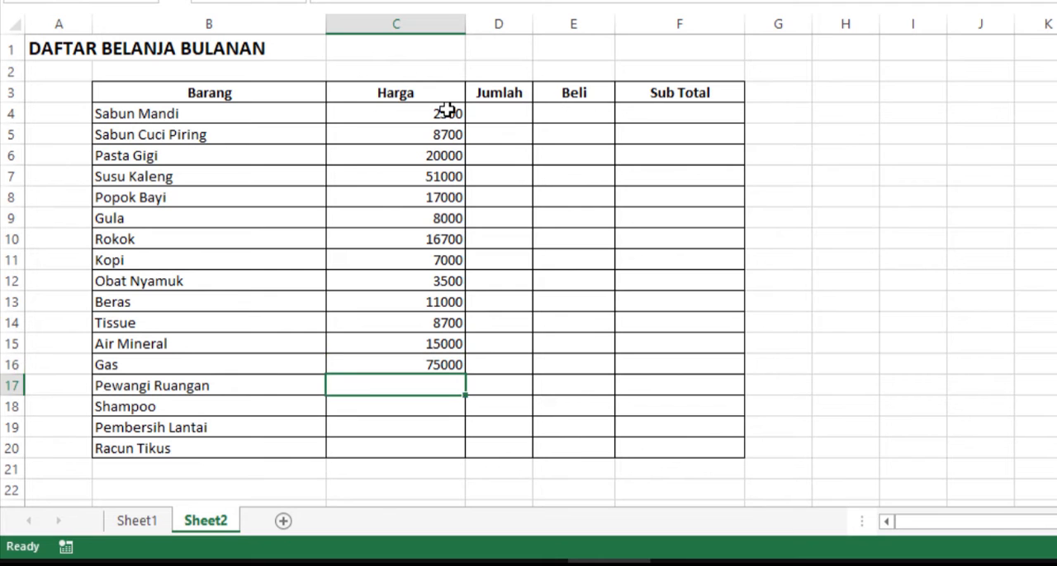
Step: Enter the prices 22000, 18000, 9000 and 3500 for Pewangi Ruangan, Shampoo, Pembersih Lantai and Racun Tikus in cells C17 to C20
type("22000")
key("Return")
type("18000")
key("Return")
type("9000")
key("Return")
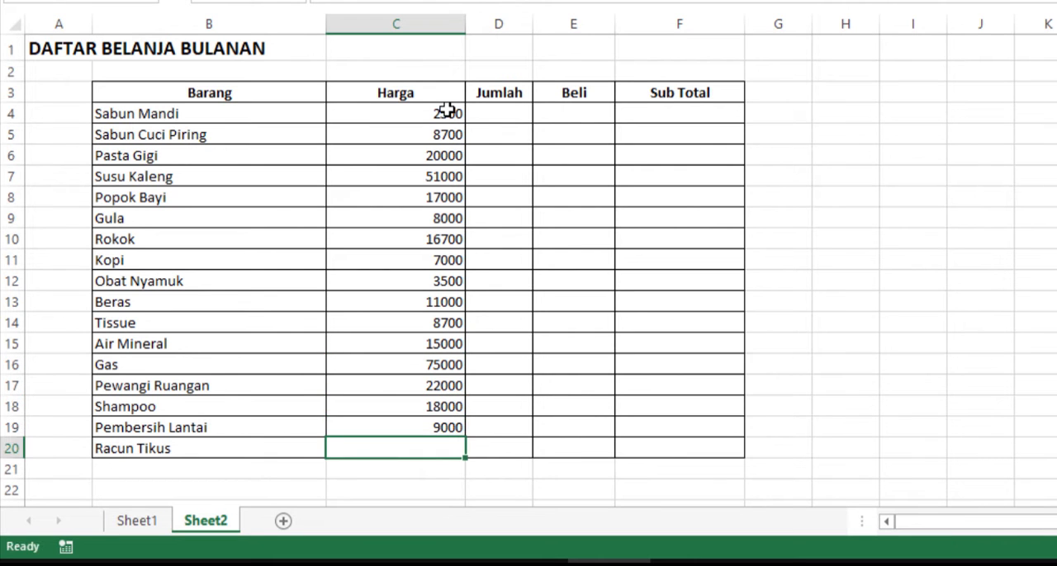
type("35000")
key("BackSpace")
key("Return")
Step: Apply the Rp Indonesian accounting format to the Harga prices in C4:C20
left_click(420, 127)
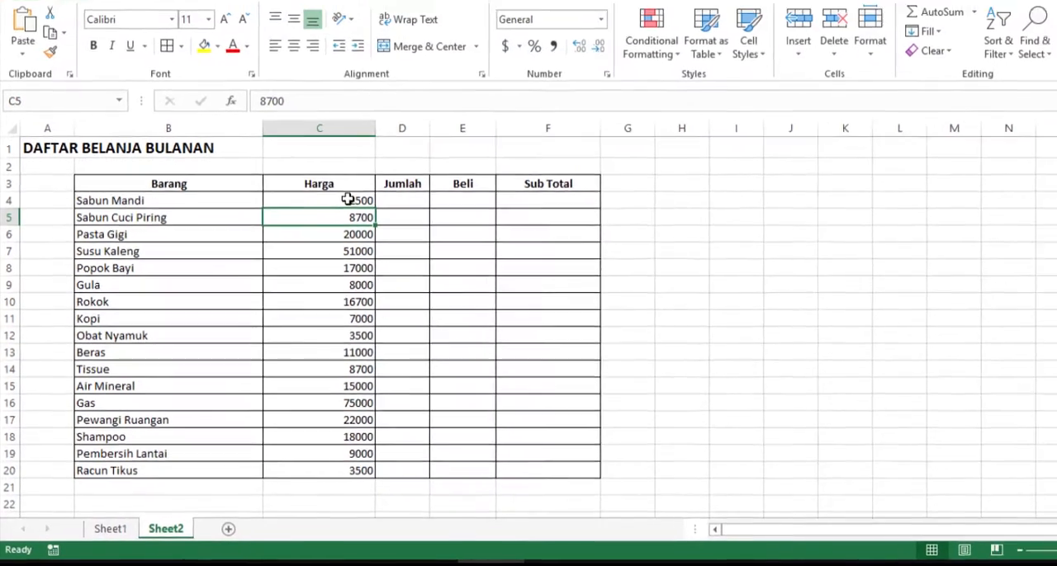
left_click_drag(431, 114, 423, 417)
left_click_drag(312, 455, 312, 481)
left_click(475, 92)
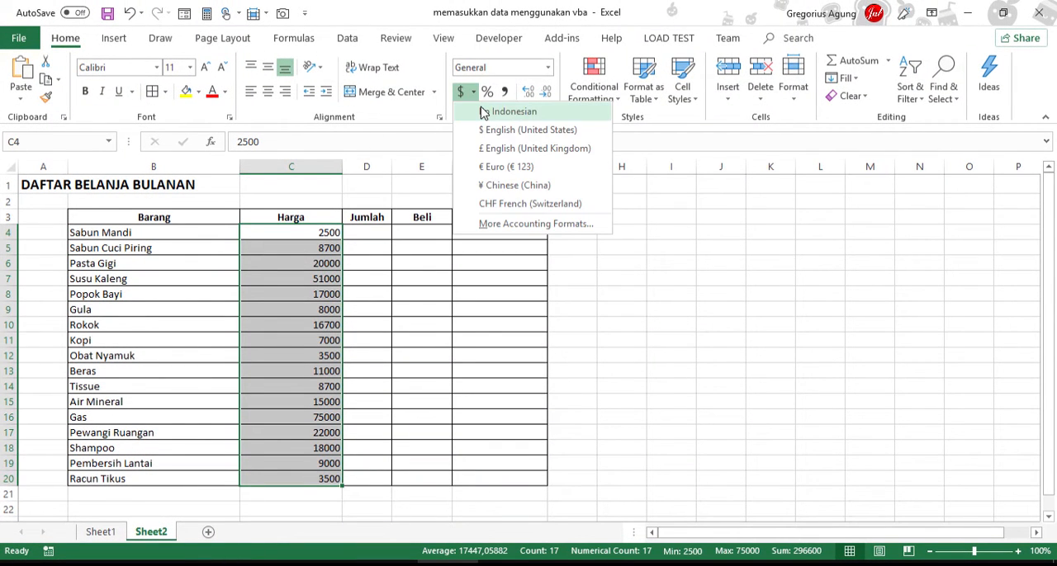
left_click(487, 111)
Step: Apply the Rp Indonesian accounting format to the Sub Total cells F4:F20
left_click(473, 242)
left_click_drag(488, 231, 482, 479)
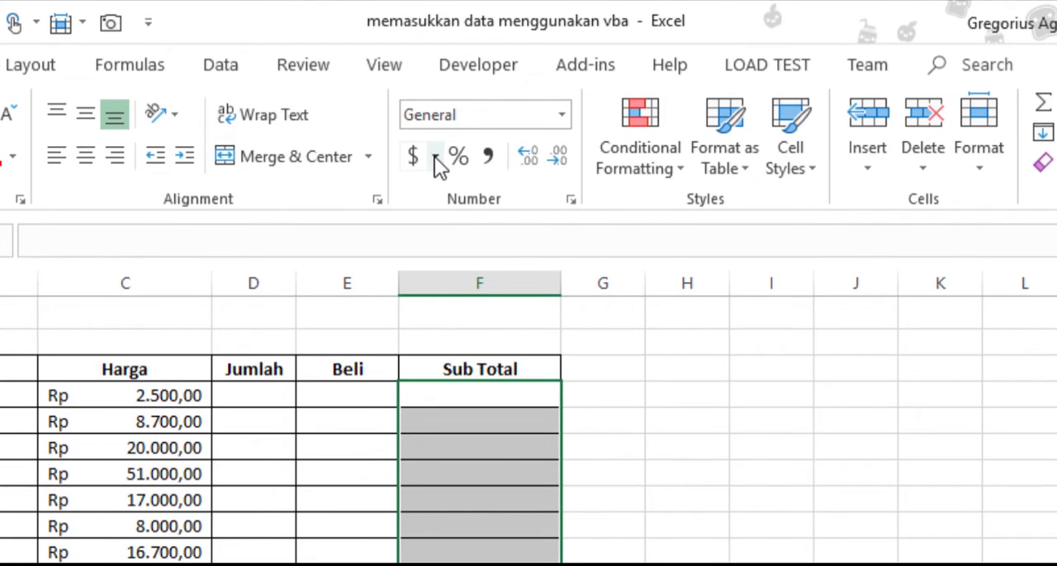
left_click(435, 158)
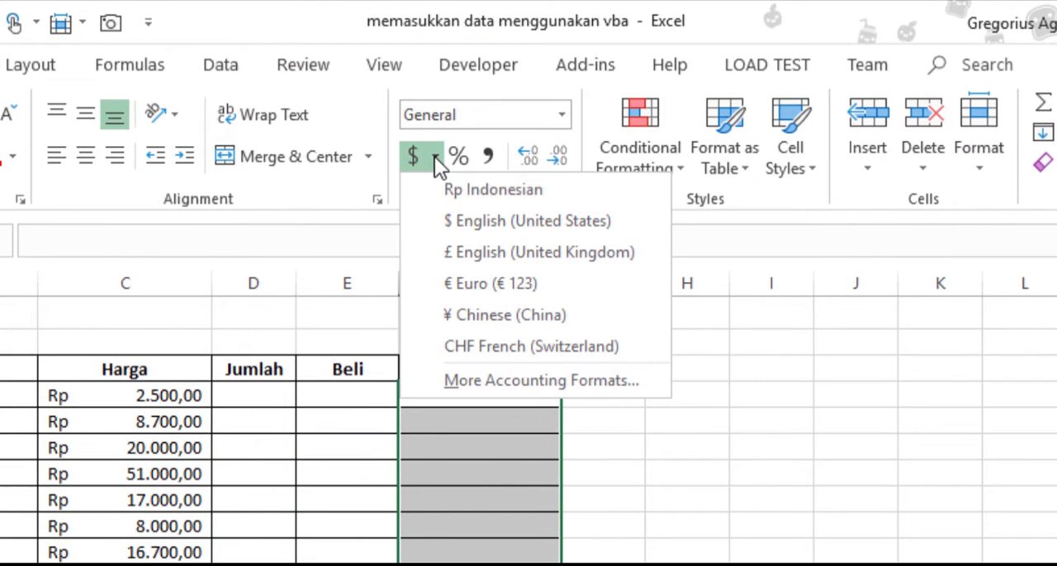
left_click(450, 191)
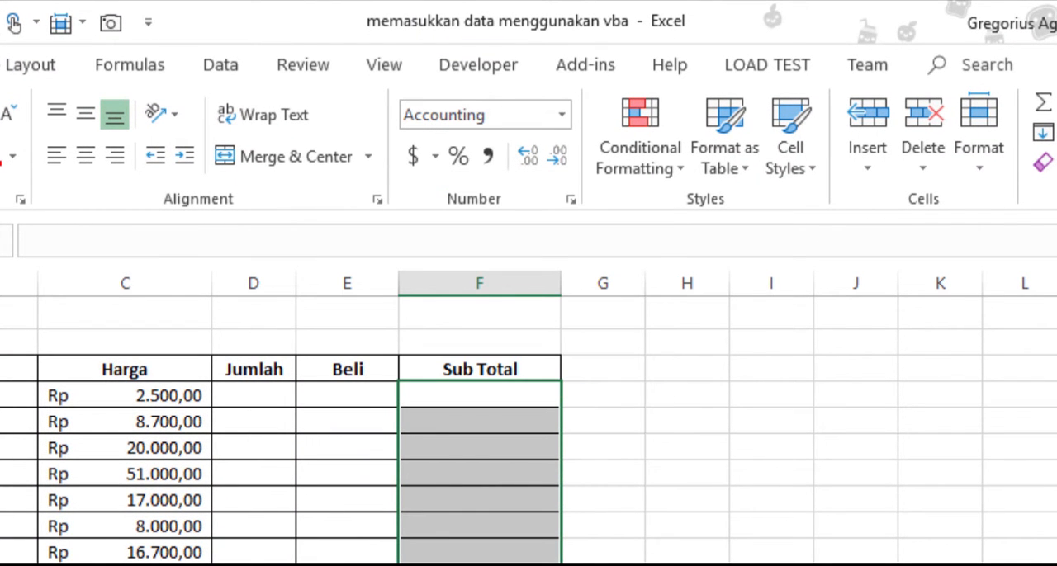
Step: Insert form-control check boxes in the Beli column for Sabun Mandi and Sabun Cuci Piring (E4 and E5)
left_click(261, 397)
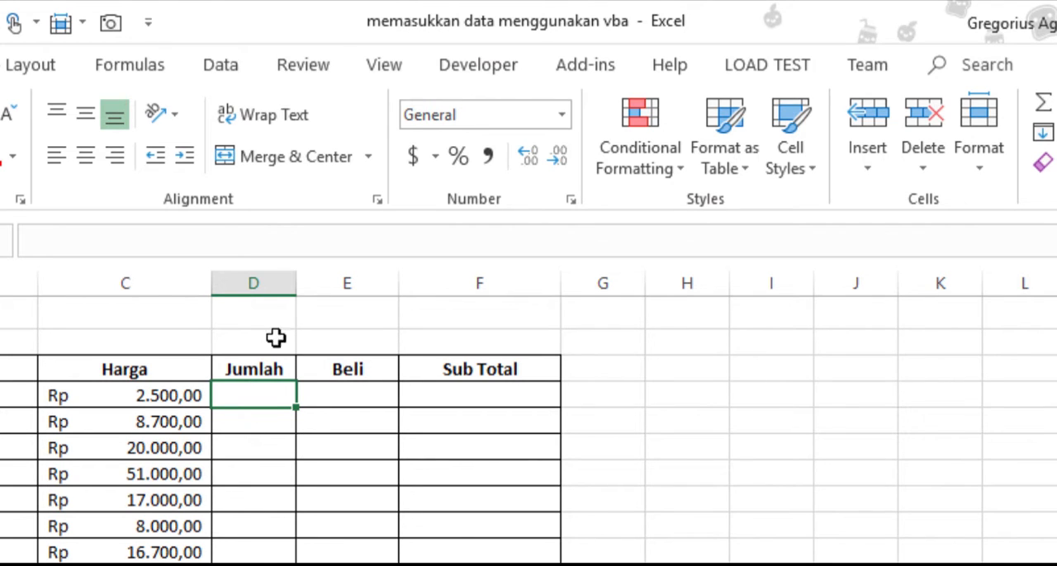
left_click(462, 58)
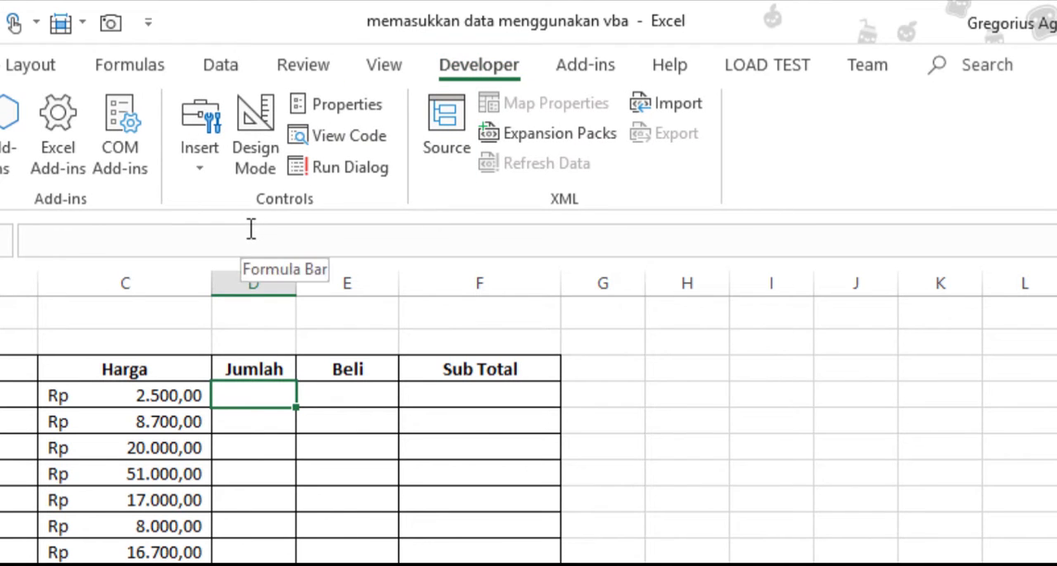
left_click(198, 166)
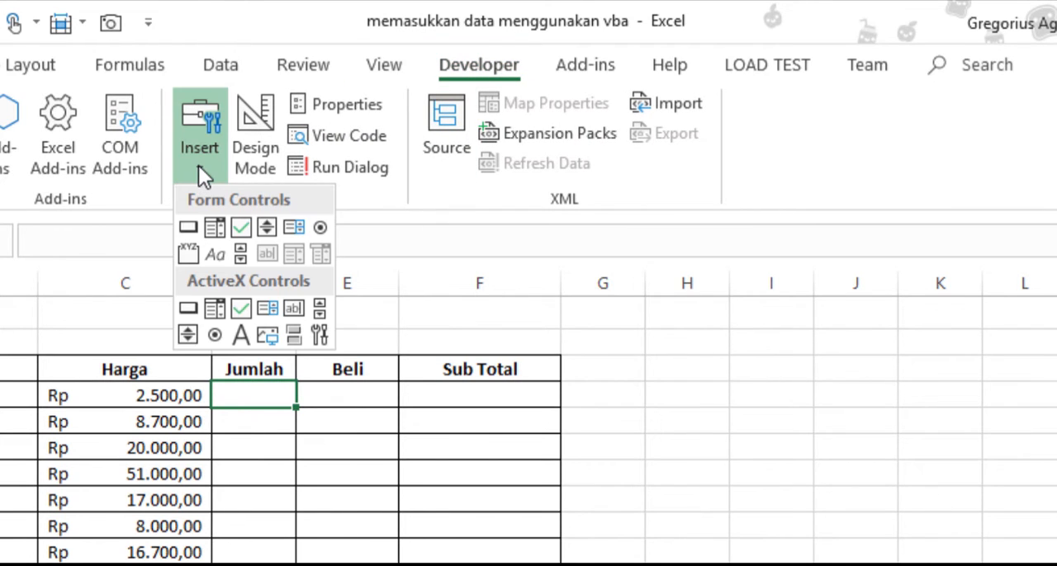
left_click(238, 229)
mouse_move(332, 385)
left_mouse_down()
mouse_move(383, 424)
mouse_move(333, 385)
left_mouse_up()
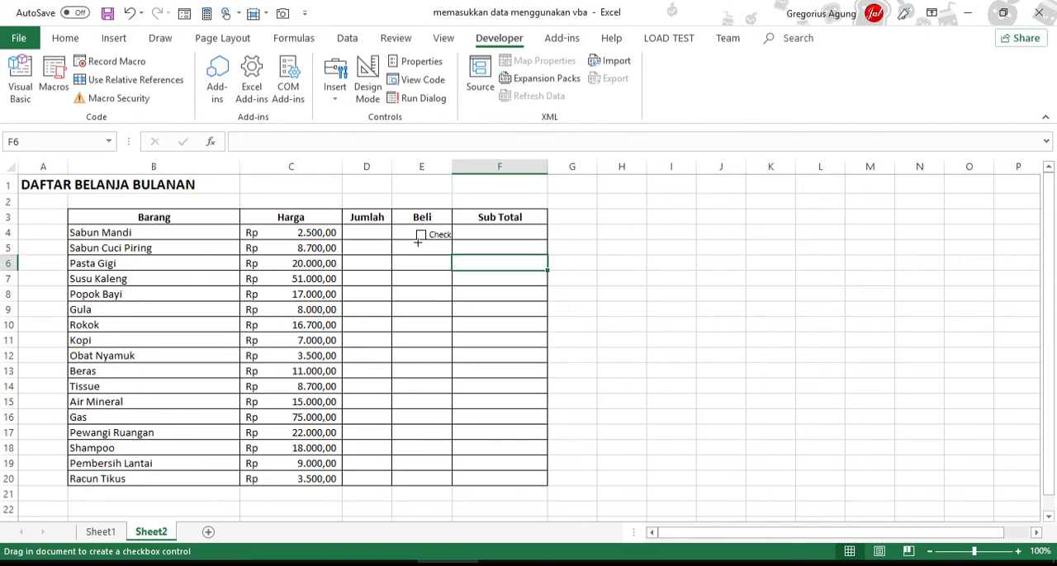
left_click_drag(418, 241, 444, 260)
Step: Add two more form-control check boxes in the Beli column for Pasta Gigi and Susu Kaleng (E6 and E7)
left_click(336, 98)
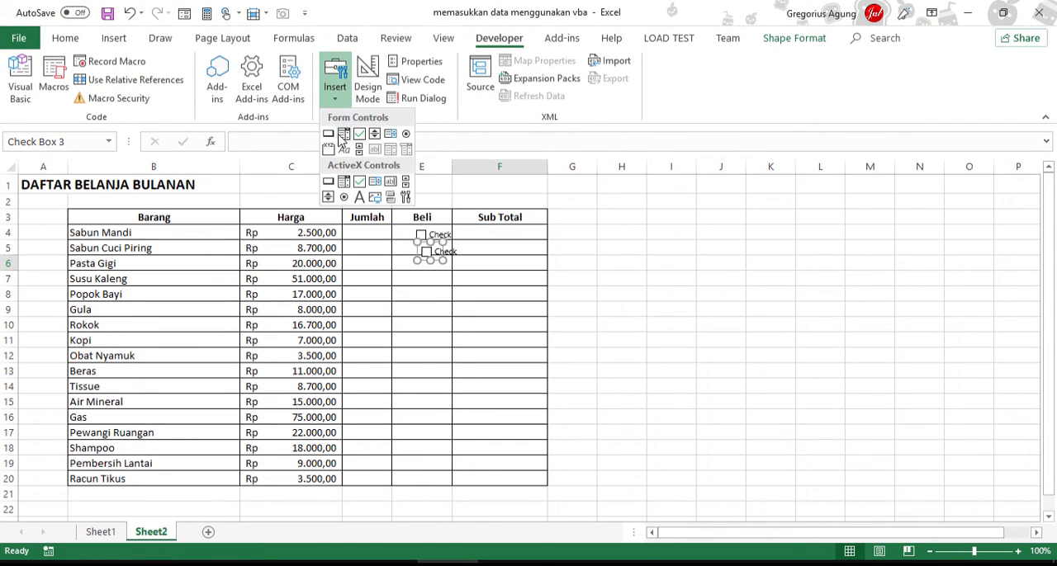
left_click(357, 134)
mouse_move(407, 259)
left_mouse_down()
mouse_move(448, 268)
mouse_move(451, 255)
left_mouse_up()
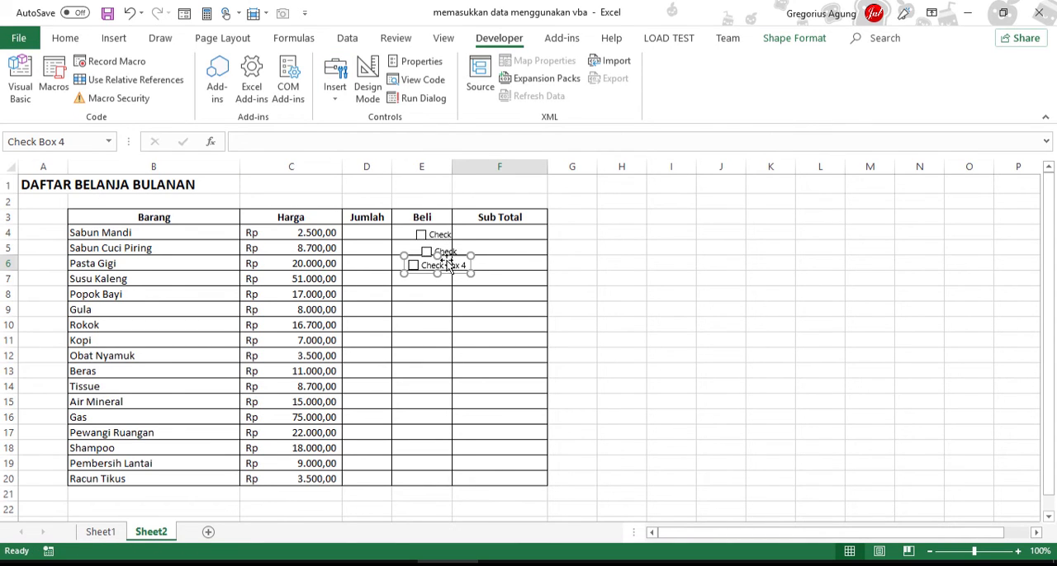
left_click(334, 79)
left_click(357, 135)
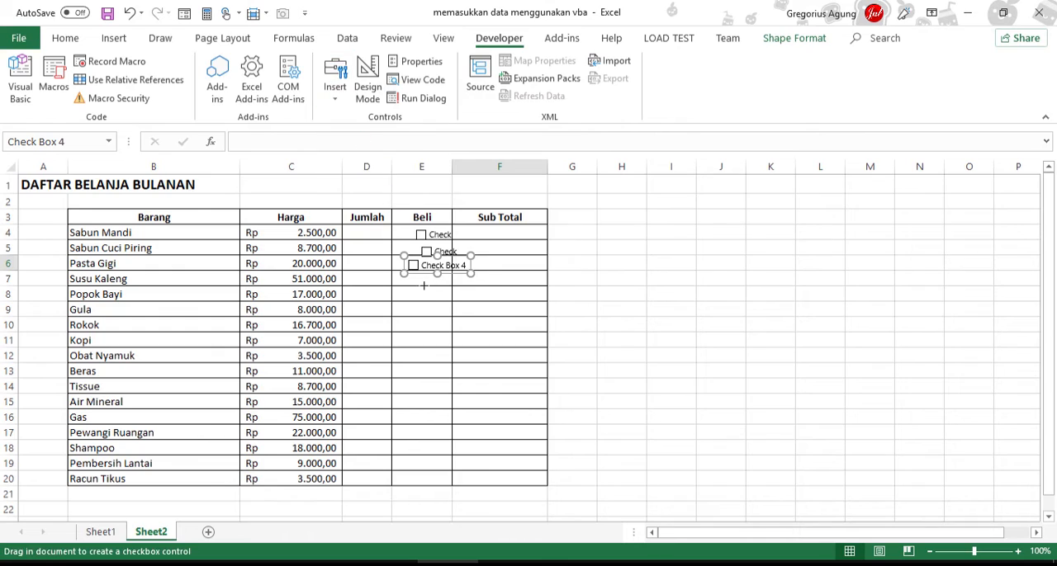
left_click(423, 281)
Step: Increase the height of rows 4 to 7 and shift the check boxes in E5 and E6 towards the left edge of their cells
left_click_drag(13, 241, 25, 366)
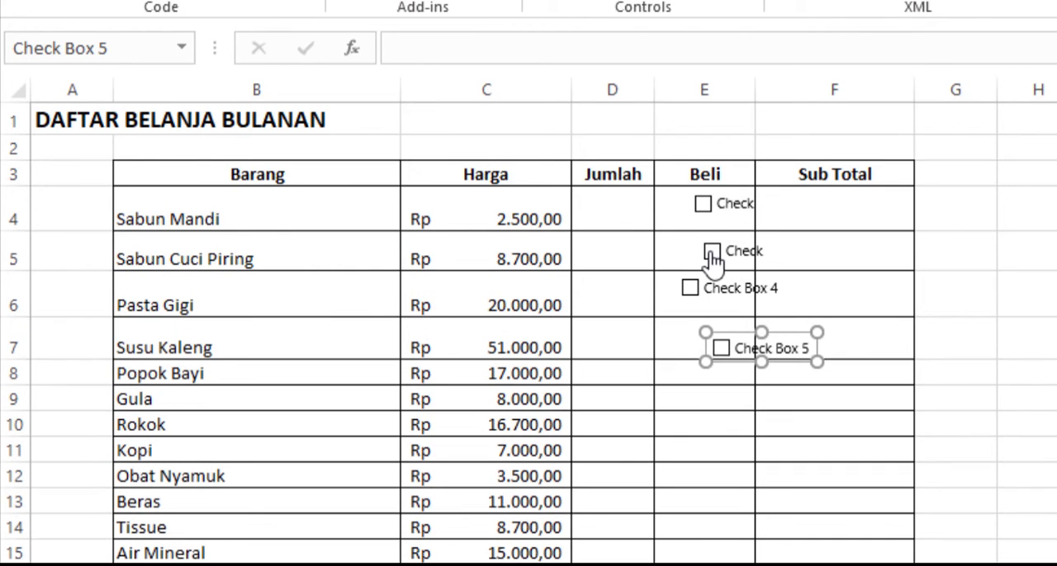
left_click(716, 251, "ctrl")
left_click_drag(729, 250, 691, 251)
left_click(906, 286)
left_click(724, 302)
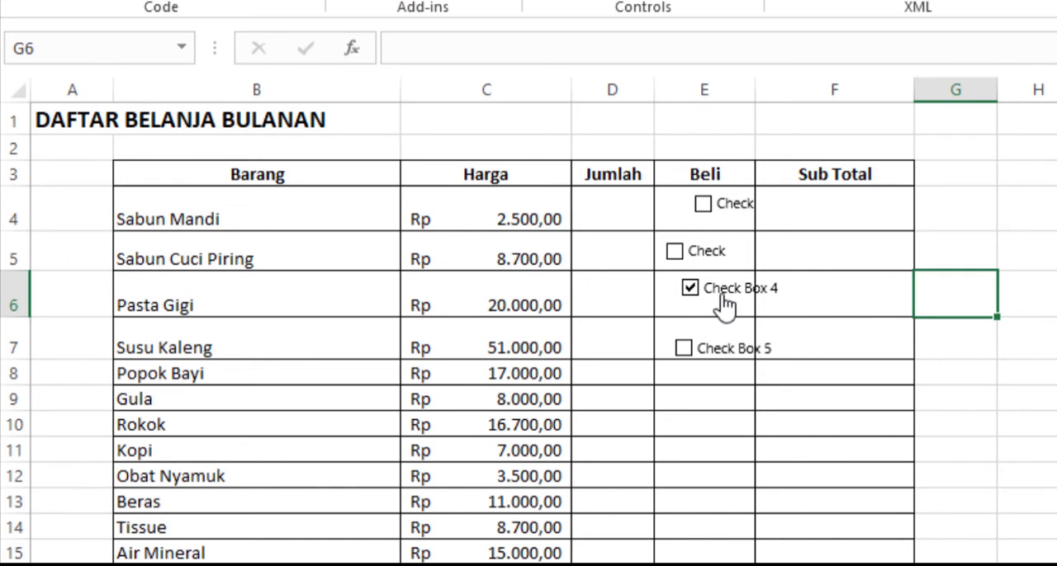
left_click(724, 303)
left_click(724, 301, "ctrl")
left_click(721, 214, "ctrl")
left_click_drag(707, 298, 691, 302)
Step: Align the check boxes in E4 and E7 with the others near the left edge of the Beli column
left_click(724, 223)
left_click(711, 228)
left_click(709, 232, "ctrl")
left_click_drag(705, 223, 693, 223)
left_click(1008, 339)
left_click(747, 342, "ctrl")
left_click_drag(706, 333, 699, 327)
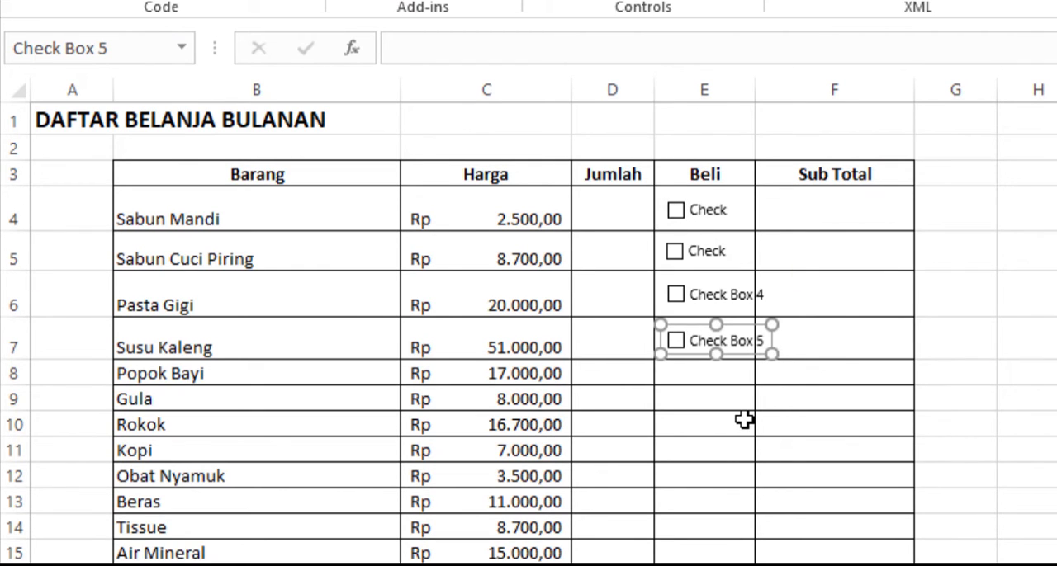
key("Escape")
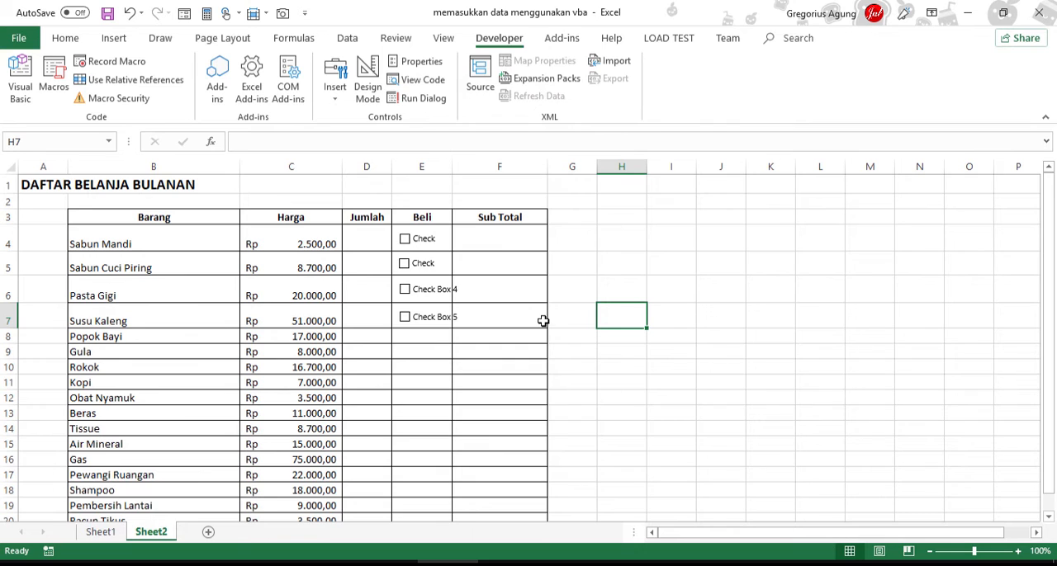
Step: Insert two form-control check boxes in the Beli column, one in the Popok Bayi row and one in the Rokok row
left_click(335, 99)
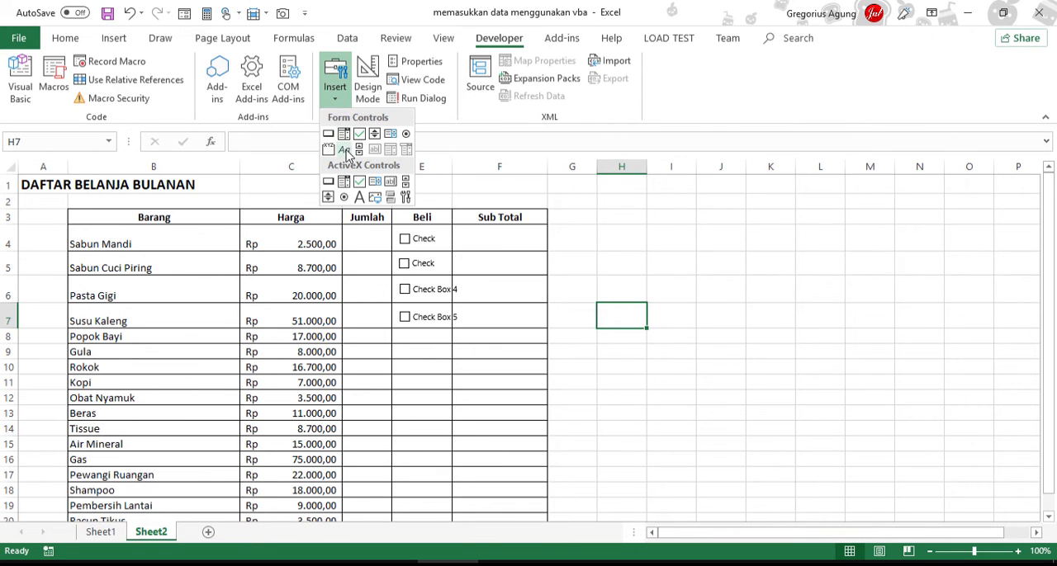
left_click(359, 133)
left_click_drag(401, 331, 438, 350)
left_click(335, 92)
left_click(359, 133)
left_click(416, 365)
Step: Increase the height of rows 8 to 19 to make room for the check boxes
left_click(671, 383)
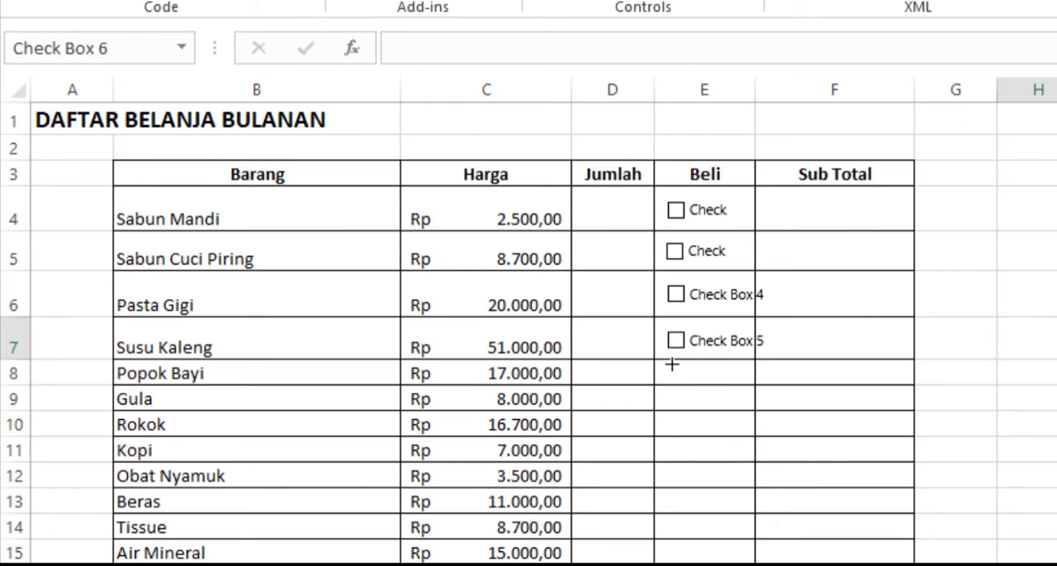
left_click_drag(17, 385, 16, 442)
left_click_drag(28, 494, 28, 514)
scroll(28, 512, "down", 1)
left_click_drag(14, 385, 14, 403)
left_click_drag(14, 474, 25, 537)
scroll(39, 332, "down", 2)
left_click_drag(17, 306, 19, 429)
left_click_drag(28, 454, 25, 477)
left_click_drag(18, 501, 21, 556)
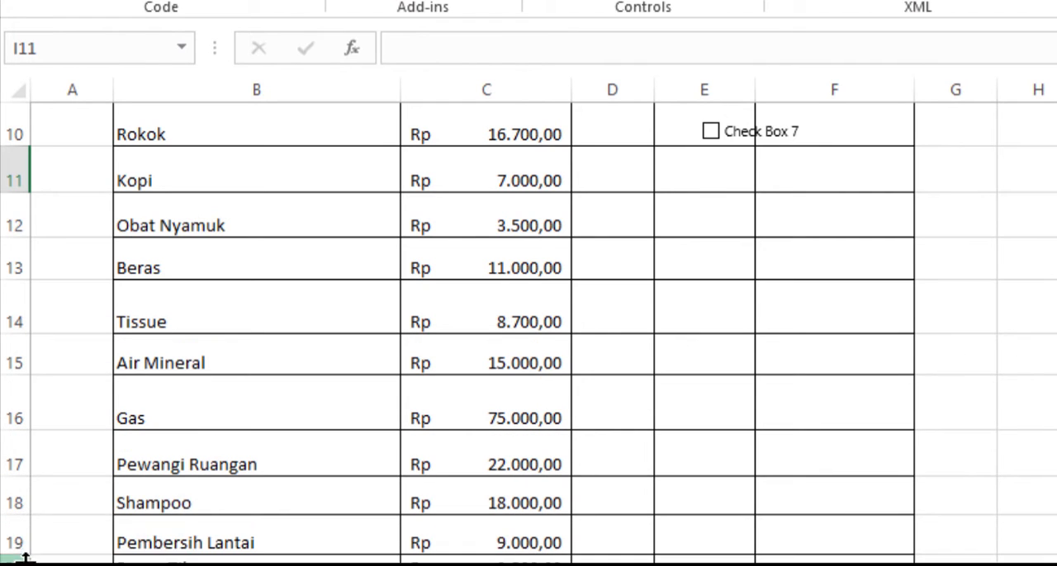
Step: Align the Popok Bayi check box with those above it and move Check Box 7 up into the Gula row's Beli cell
scroll(528, 330, "up", 1)
left_click(714, 175)
right_click(701, 178)
left_click_drag(701, 179, 684, 177)
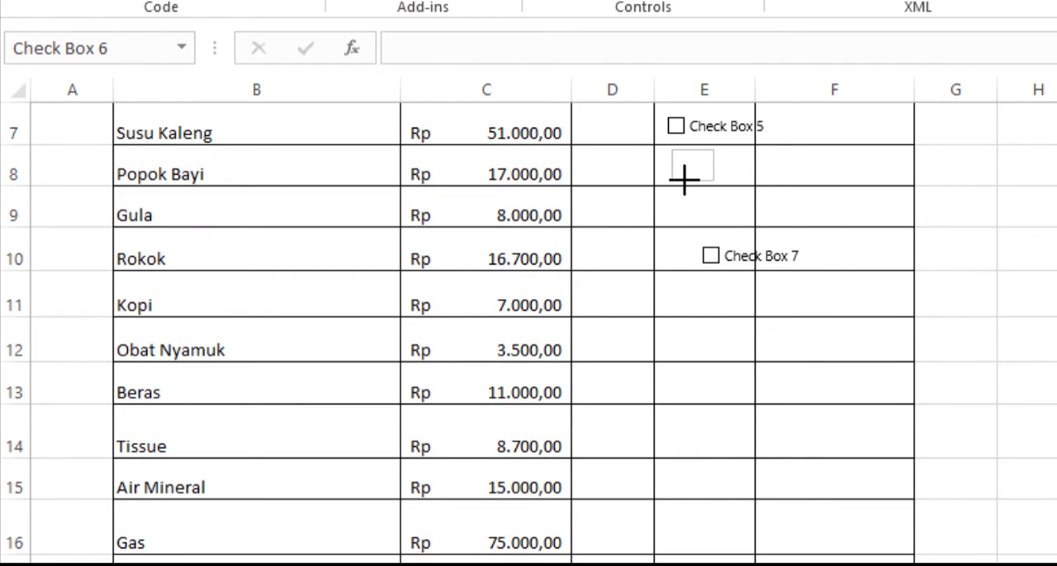
left_click(718, 240, "ctrl")
left_click(797, 201)
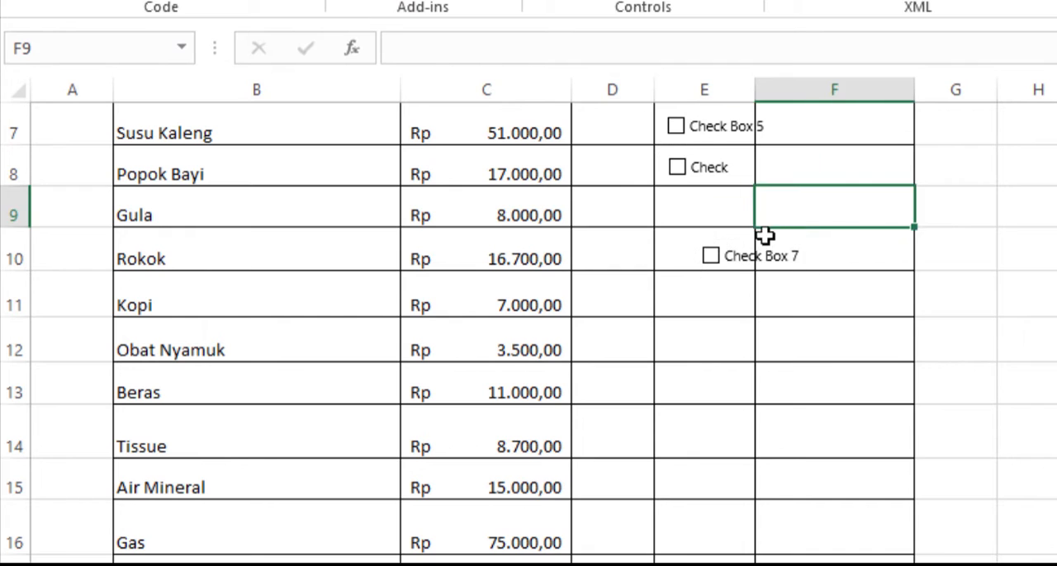
left_click(729, 246, "ctrl")
left_click_drag(728, 246, 695, 200)
left_click(1056, 383)
scroll(529, 330, "up", 2)
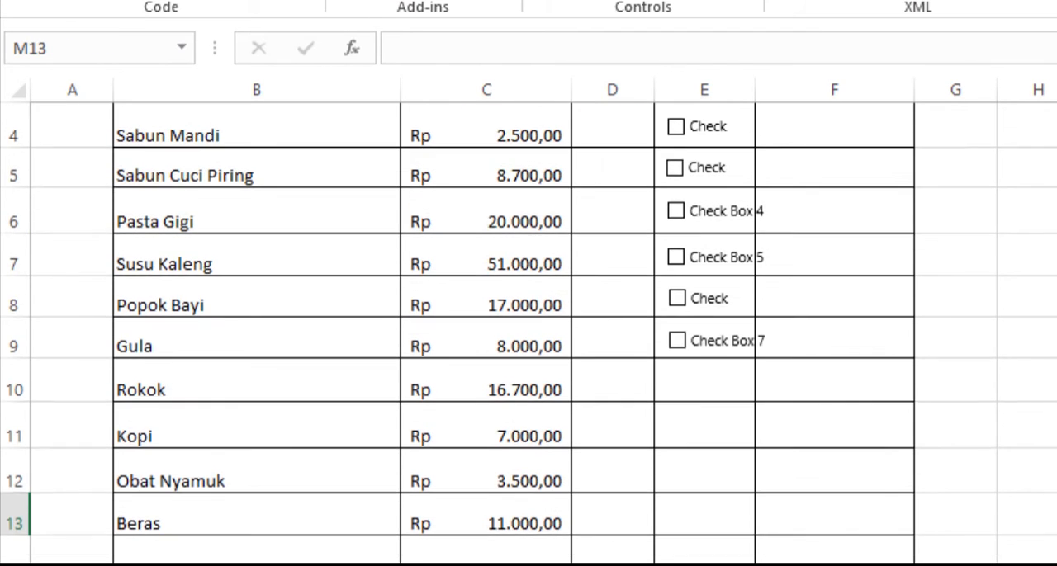
Step: Insert form-control check boxes in the Beli column for Rokok and Kopi (E10 and E11)
scroll(528, 330, "down", 1)
left_click(553, 0)
left_click(595, 34)
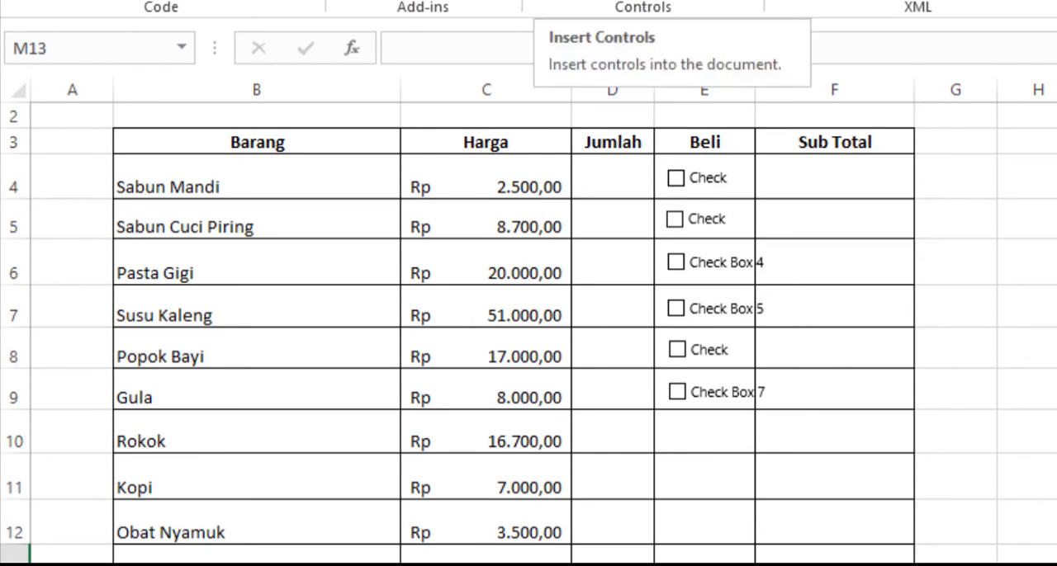
left_click(684, 429)
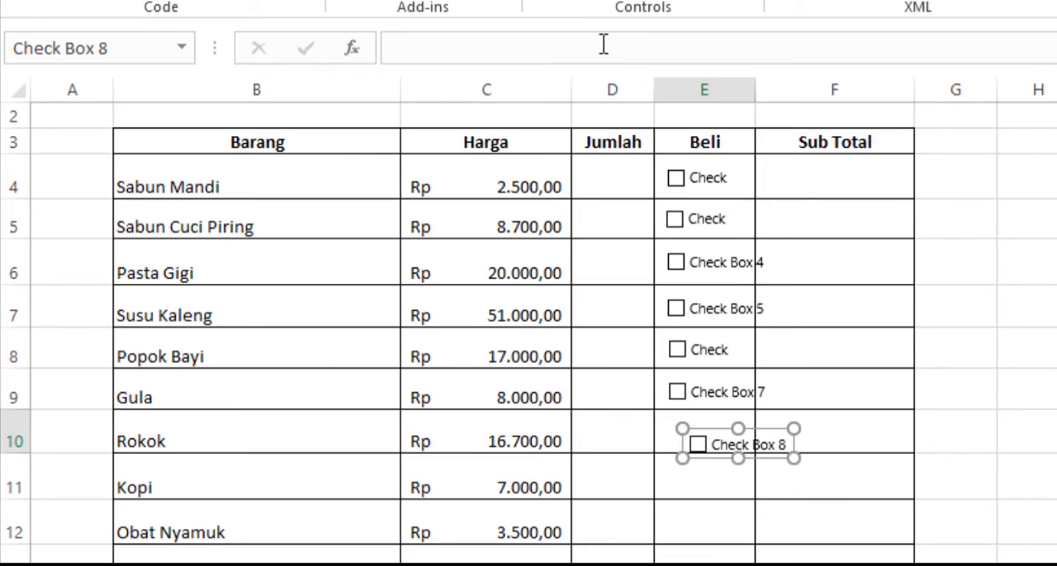
left_click(706, 477)
left_click(563, 1)
left_click(600, 113)
left_click(707, 532)
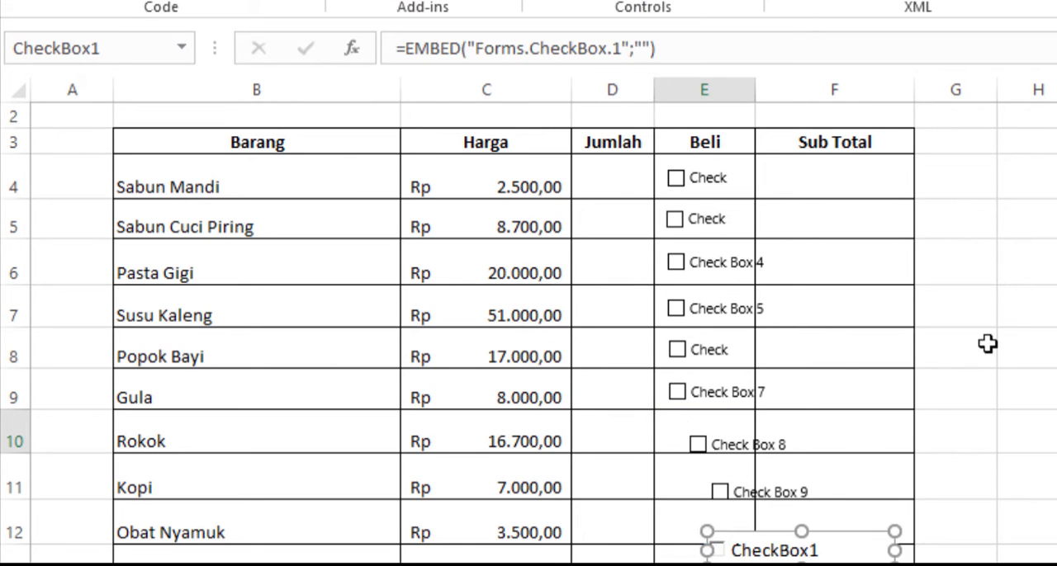
left_click(1055, 387)
scroll(908, 363, "down", 2)
left_click(764, 350)
key("Delete")
Step: Insert three form-control check boxes in the Beli column around the Obat Nyamuk, Tissue and Gas rows
left_click(564, 2)
left_click(599, 36)
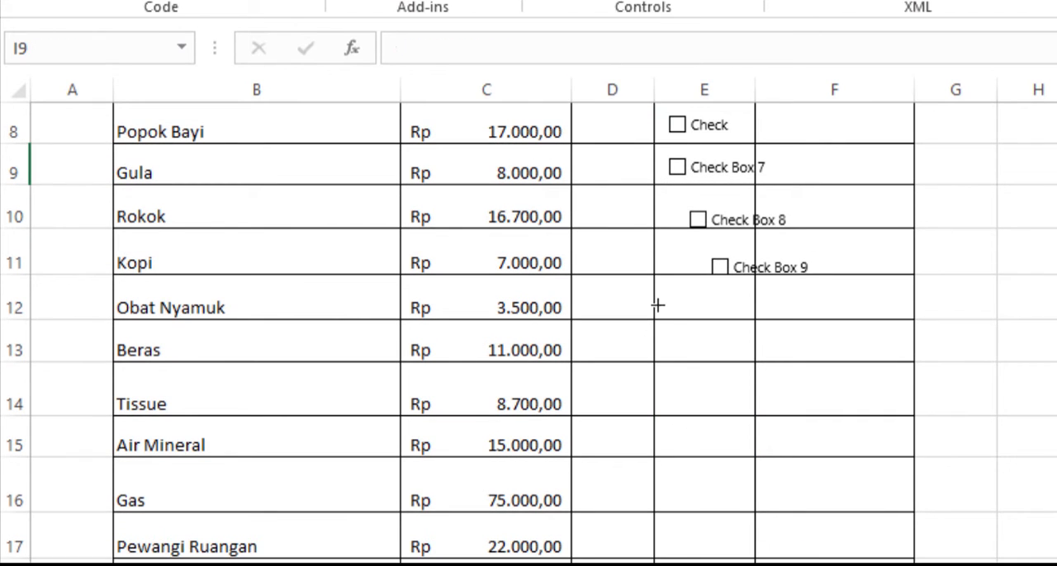
left_click(658, 305)
left_click(565, 2)
left_click(599, 36)
left_click(679, 392)
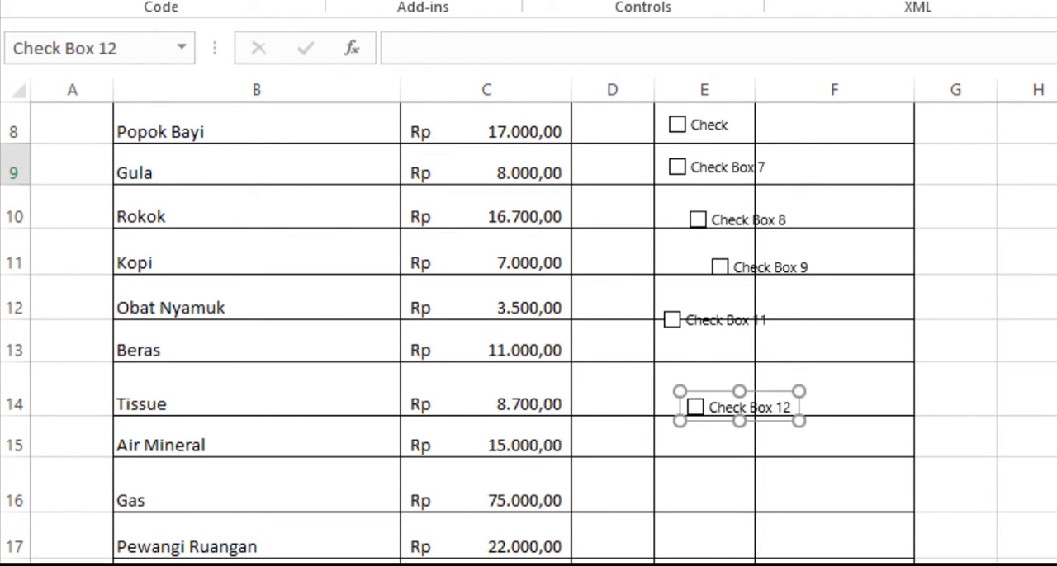
left_click(565, 3)
left_click(598, 35)
left_click(700, 484)
left_click(565, 2)
left_click(599, 36)
left_click(710, 500)
key("Delete")
left_click(1032, 298)
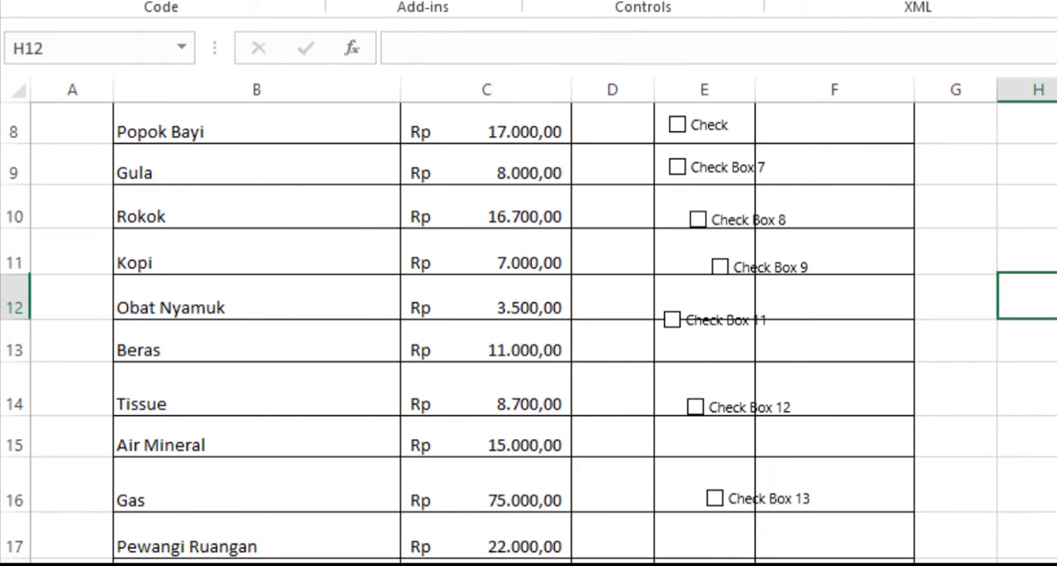
Step: Align Check Boxes 8, 9 and 11 near the left edge of Beli cells E10, E11 and E12
left_click(729, 223, "ctrl")
left_click_drag(726, 218, 707, 198)
left_click(733, 264, "ctrl")
left_click_drag(734, 264, 701, 239)
left_click(1055, 299)
left_click(745, 263, "ctrl")
left_click(1034, 339)
left_click(701, 319, "ctrl")
left_click_drag(695, 303, 701, 283)
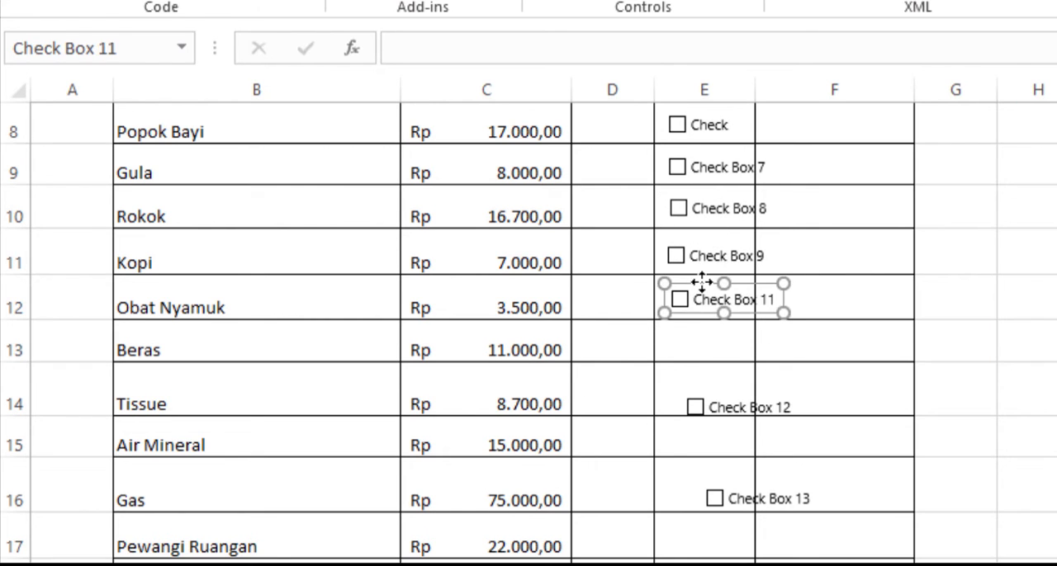
Step: Move Check Box 12 up into E13, Check Box 13 into E14 and the next check box into E15, aligned with the column
left_click(727, 390, "ctrl")
left_click_drag(726, 390, 706, 328)
left_click(1034, 342)
left_click(723, 395, "ctrl")
left_click(1032, 429)
left_click(760, 503, "ctrl")
left_click_drag(727, 481, 690, 372)
left_click(1032, 538)
left_click(751, 561, "ctrl")
left_click_drag(750, 558, 703, 414)
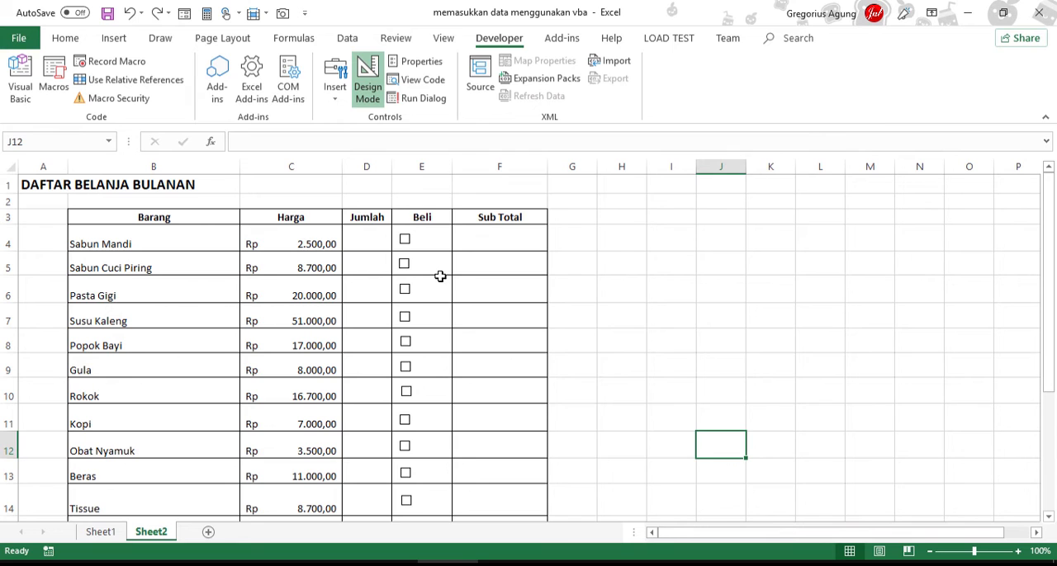
Step: Link the Sabun Mandi check box to cell H4 with =$H$4 and toggle it to test the link
left_click(413, 241, "ctrl")
left_click(430, 141)
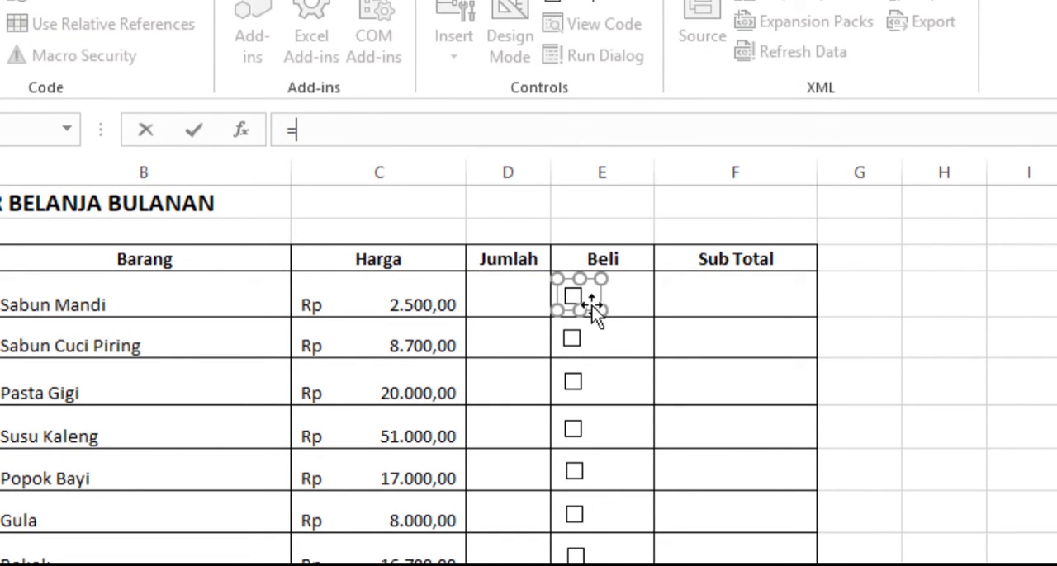
left_click(954, 289)
key("Return")
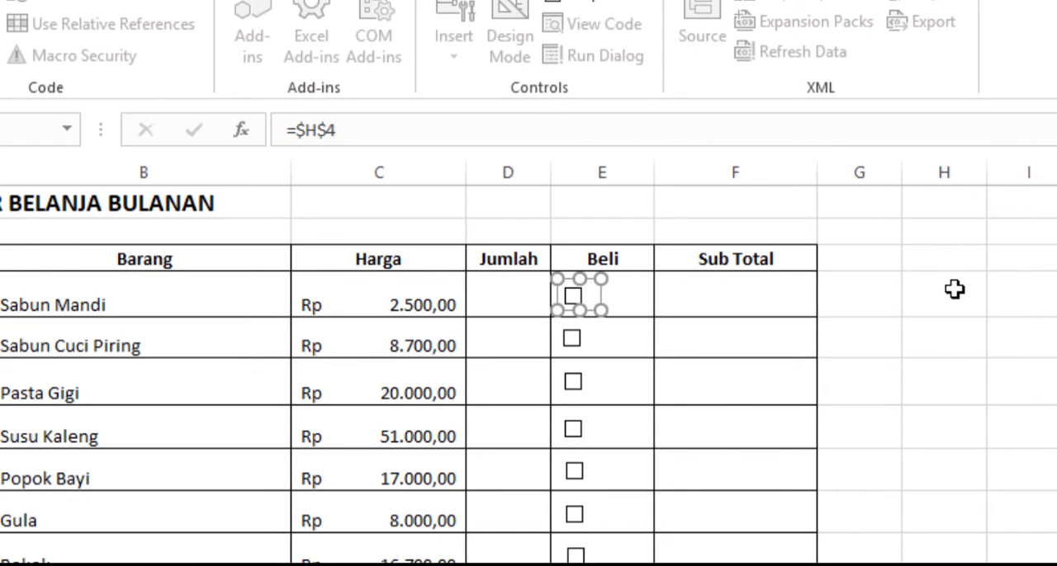
left_click(978, 462)
left_click(578, 307)
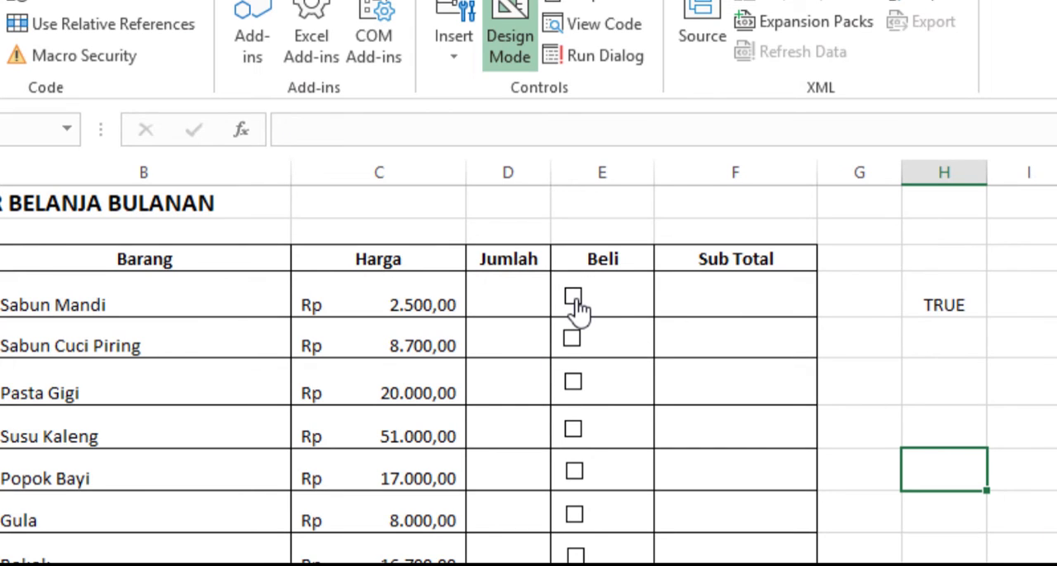
Step: Toggle the Sabun Mandi check box a few more times and leave it cleared
left_click(577, 307)
left_click(578, 307)
left_click(578, 307)
Step: Link the Sabun Cuci Piring check box to cell H5 with =$H$5
left_click(596, 353)
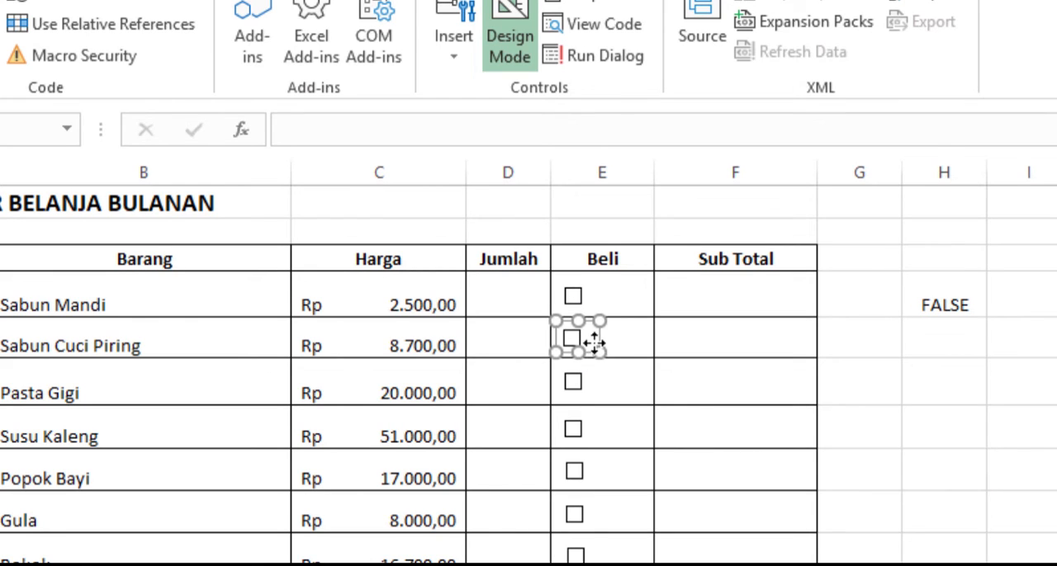
left_click(523, 128)
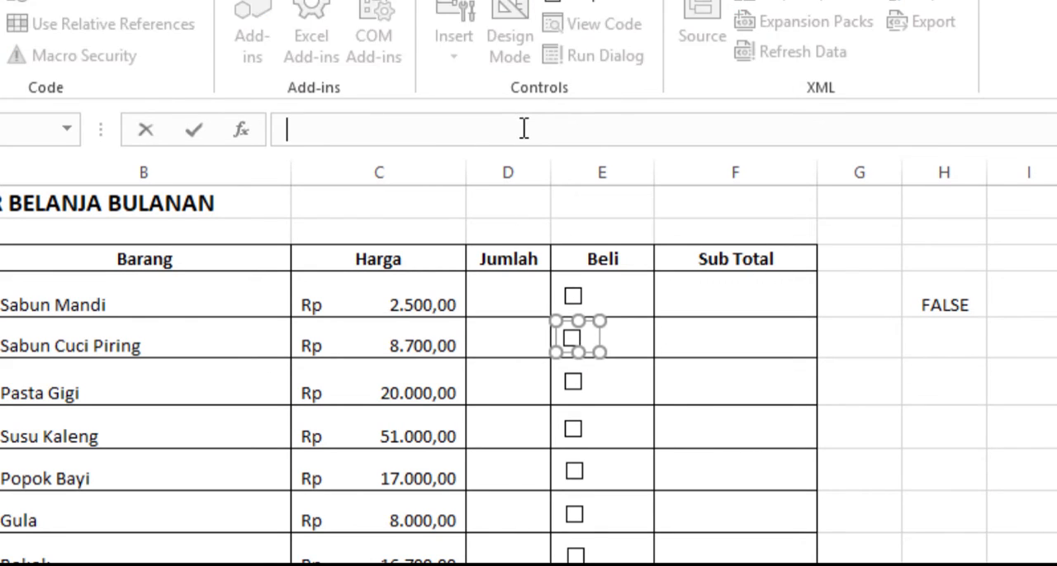
type("=")
left_click(965, 332)
key("Return")
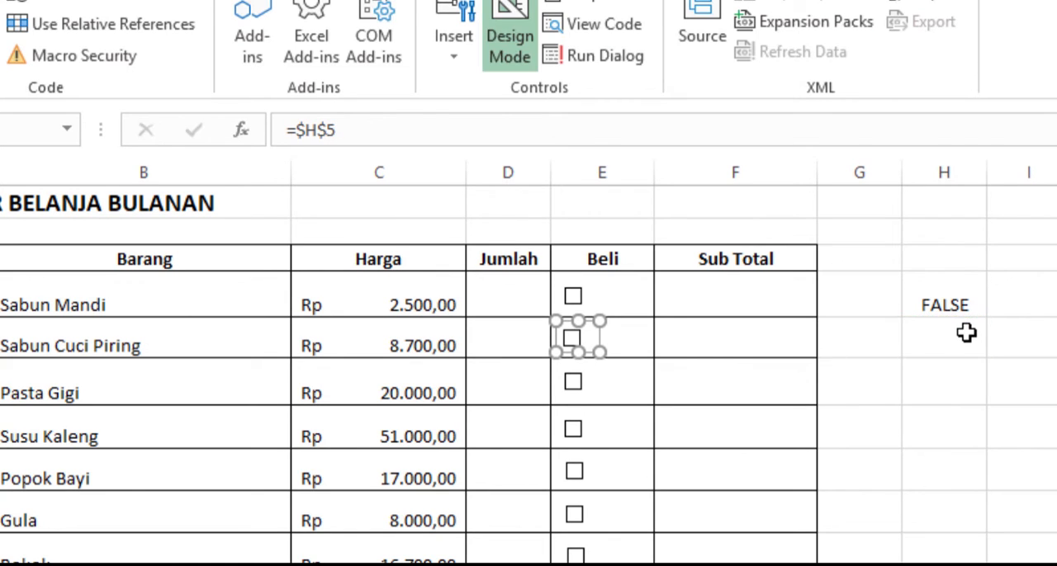
Step: Link the Pasta Gigi check box to cell H6 with =$H$6
left_click(615, 393)
left_click(603, 396)
left_click(1003, 425)
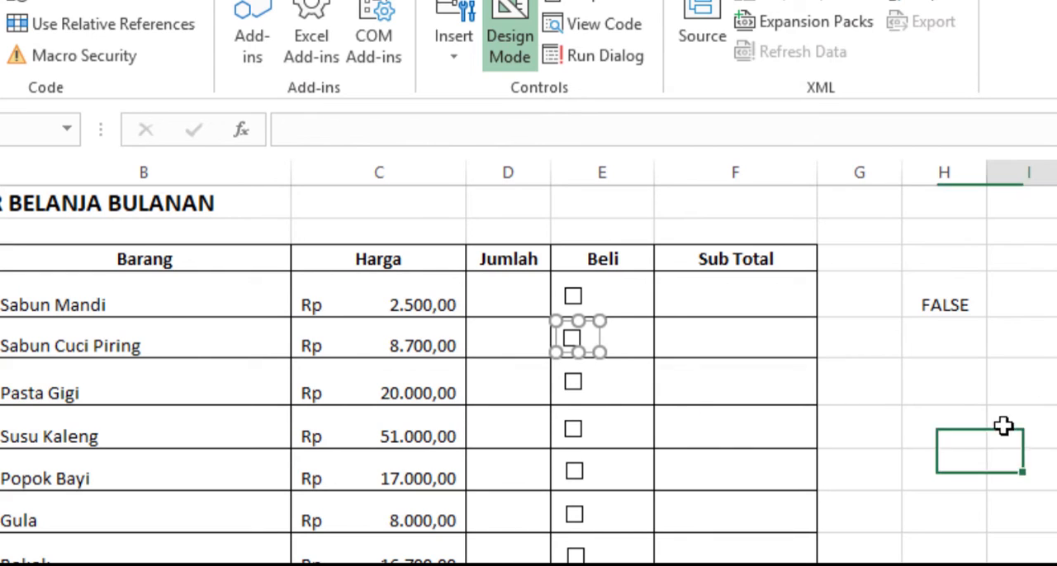
left_click(587, 396, "ctrl")
left_click(584, 395)
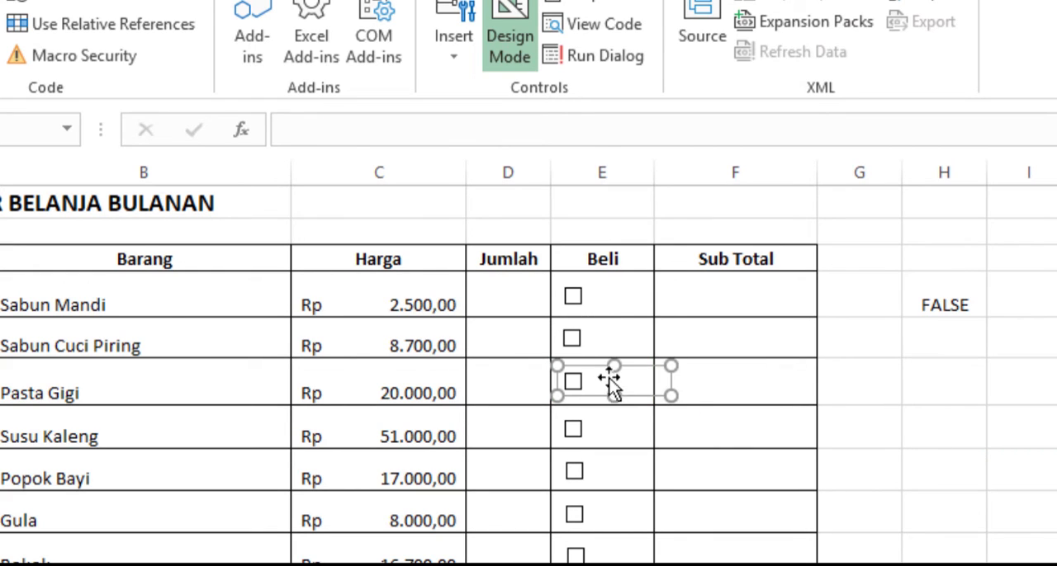
left_click(498, 131)
type("=")
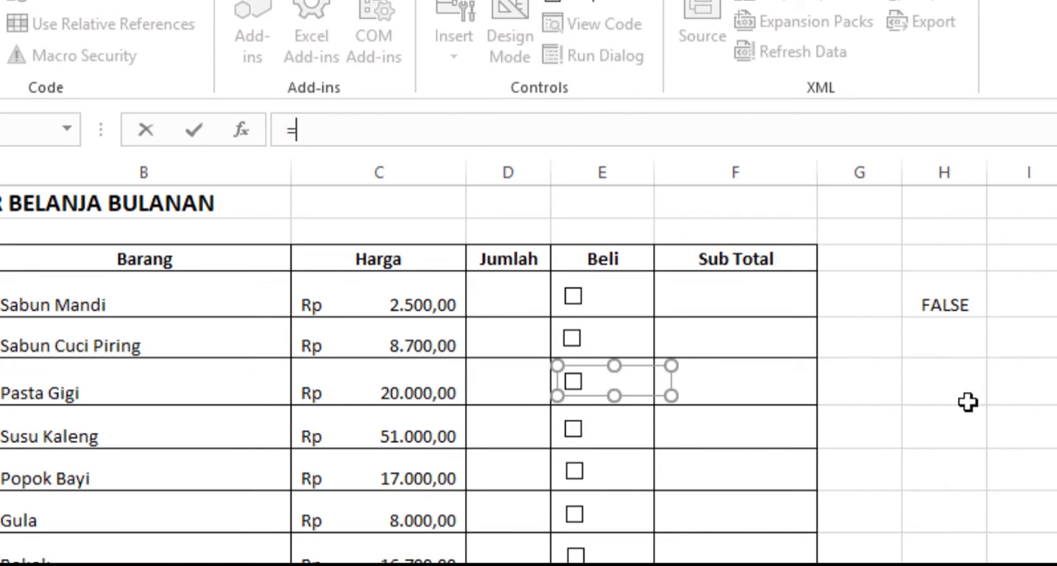
left_click(935, 378)
key("Return")
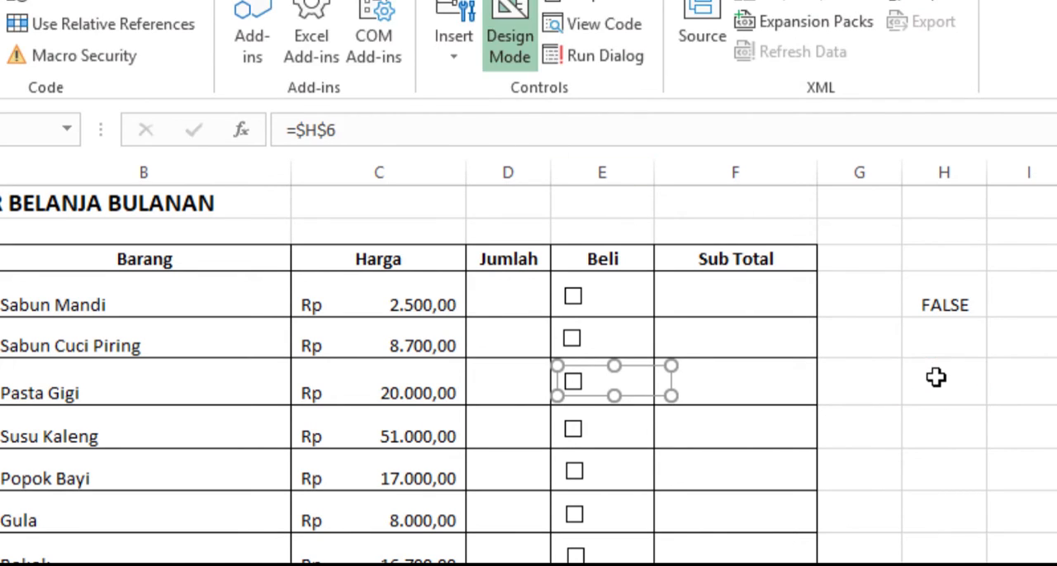
left_click(1038, 539)
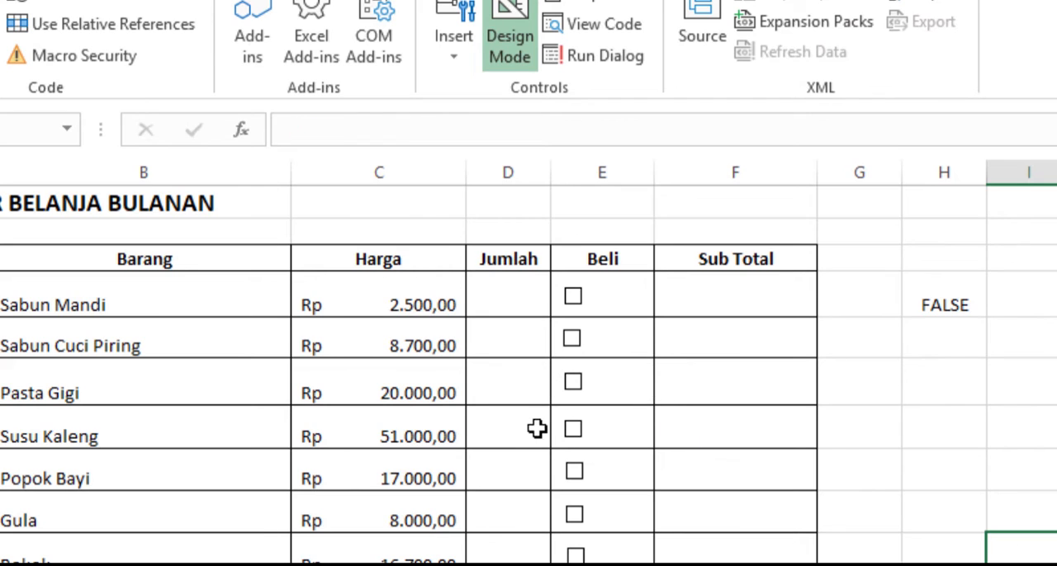
Step: Link the check boxes from Susu Kaleng down to Racun Tikus to their rows' column H cells, the last one with =$H$20
left_click(591, 430)
scroll(937, 439, "down", 3)
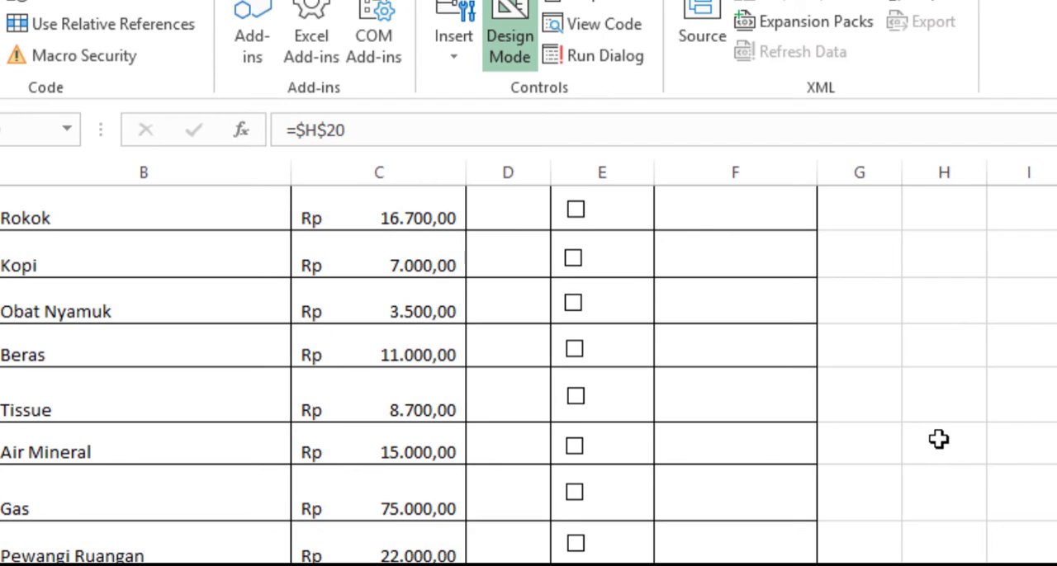
scroll(929, 451, "up", 3)
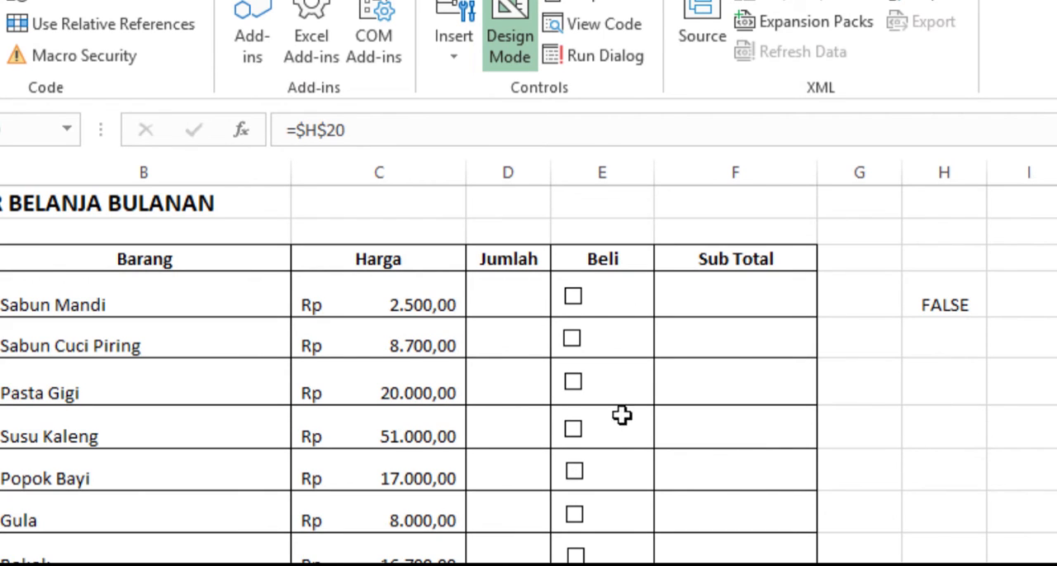
left_click(1049, 455)
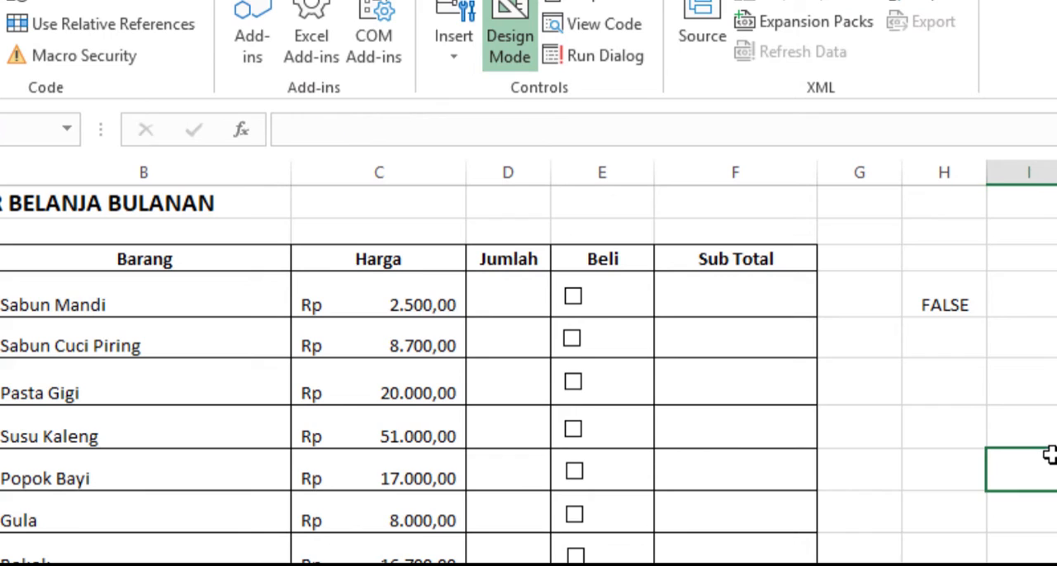
Step: Tick and clear each check box from Sabun Cuci Piring to Rokok so its state is written to column H
left_click(572, 340)
left_click(576, 342)
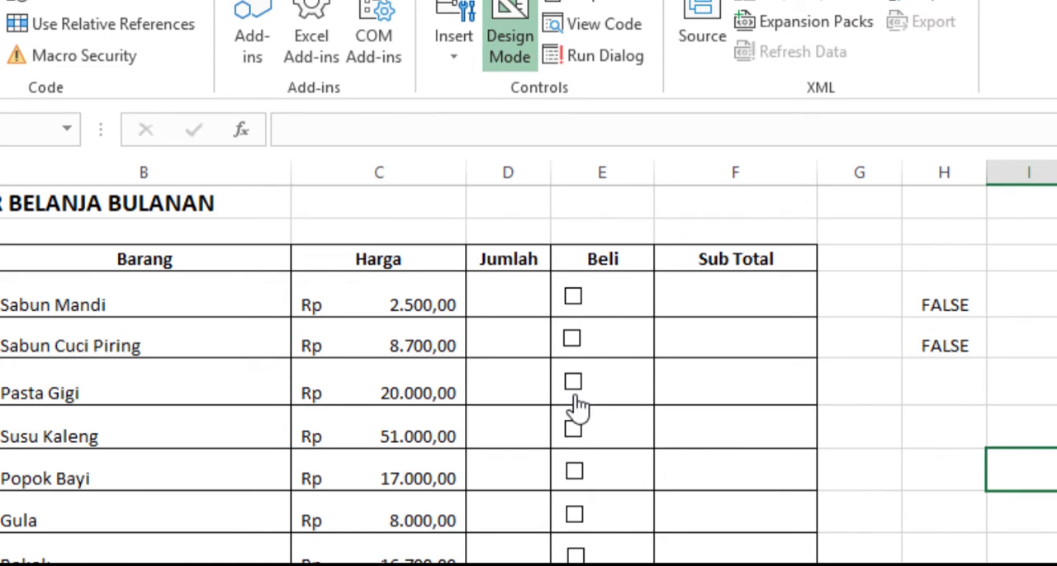
left_click(573, 393)
left_click(573, 393)
left_click(573, 436)
left_click(574, 442)
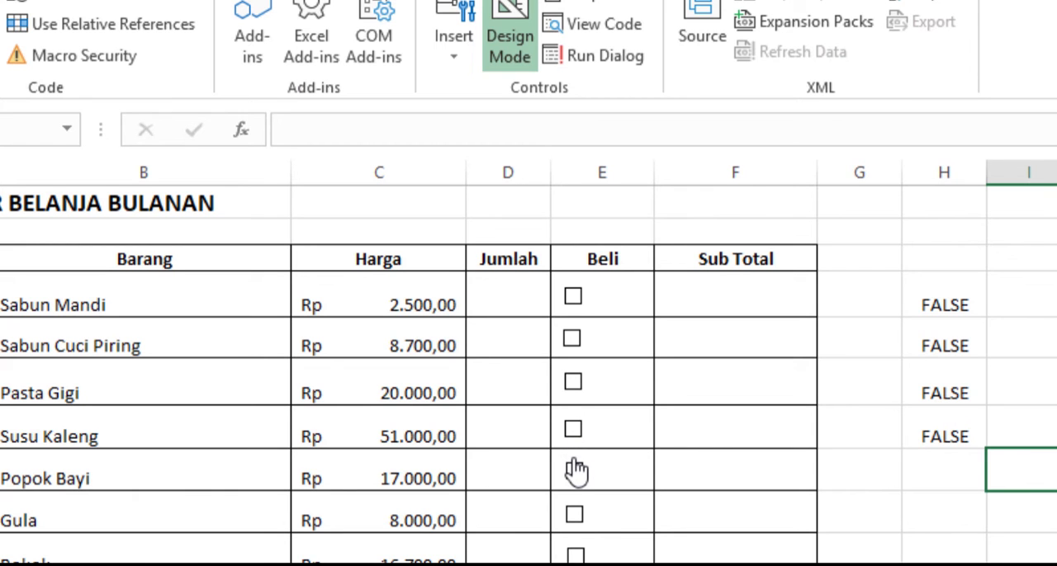
left_click(575, 471)
left_click(576, 475)
left_click(578, 516)
left_click(578, 516)
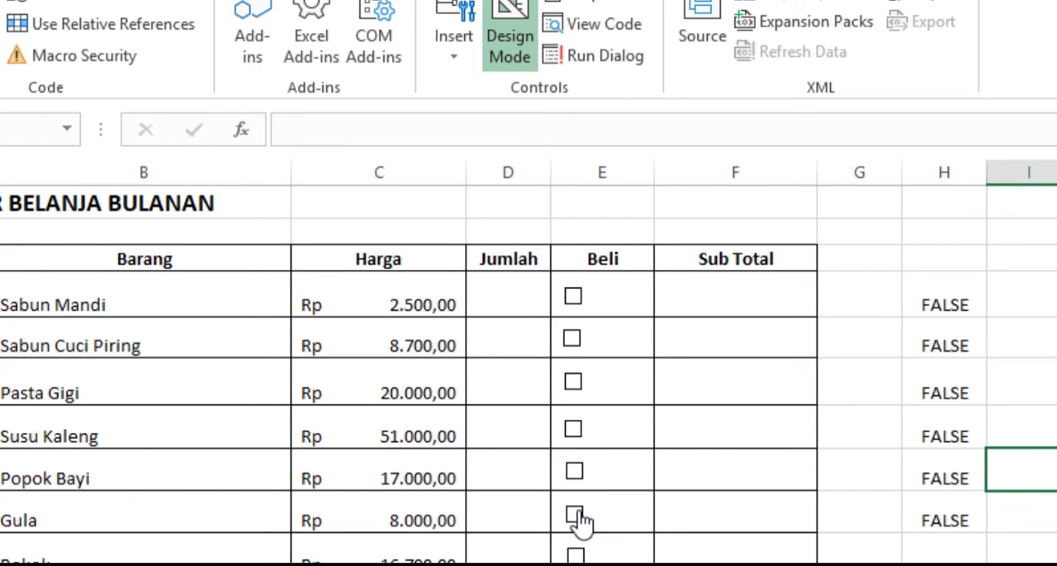
left_click(575, 556)
left_click(574, 557)
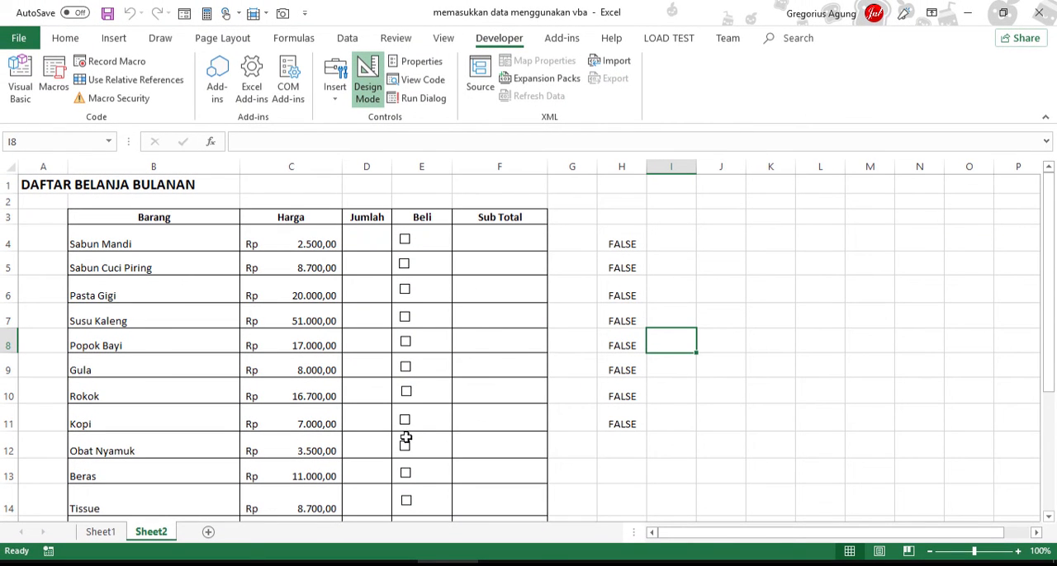
Step: Tick and clear the remaining check boxes from Obat Nyamuk down to Racun Tikus to fill their linked column H cells
left_click(405, 448)
left_click(405, 448)
scroll(405, 448, "down", 2)
left_click(406, 350)
left_click(405, 350)
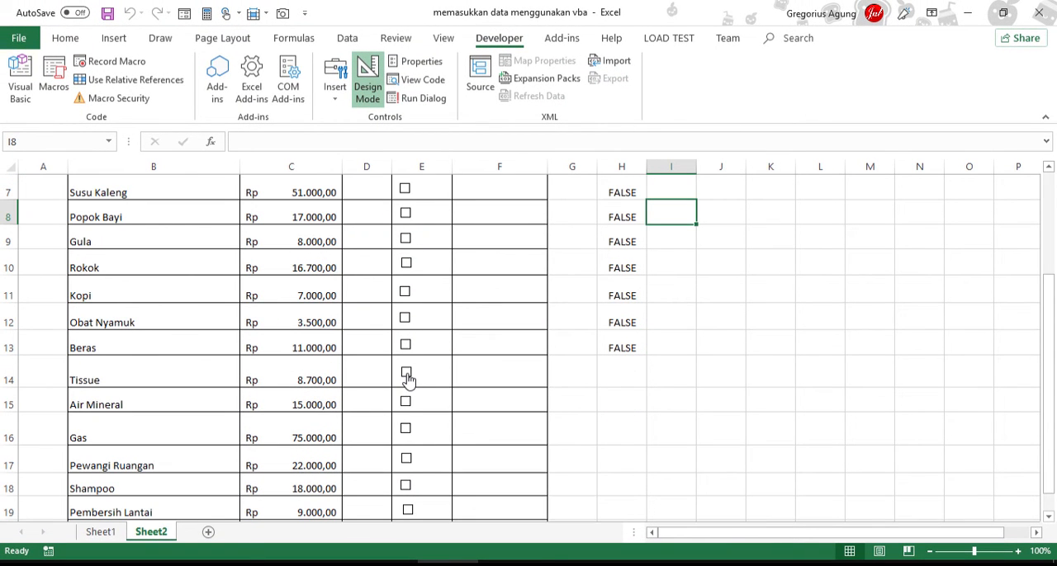
left_click(407, 375)
left_click(406, 402)
left_click(405, 402)
left_click(406, 429)
left_click(405, 429)
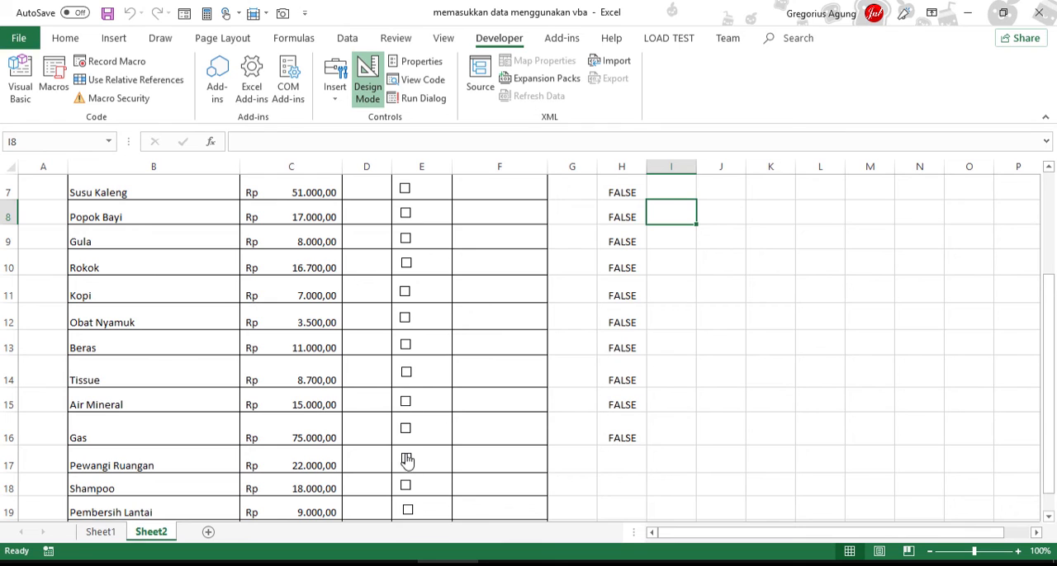
left_click(407, 463)
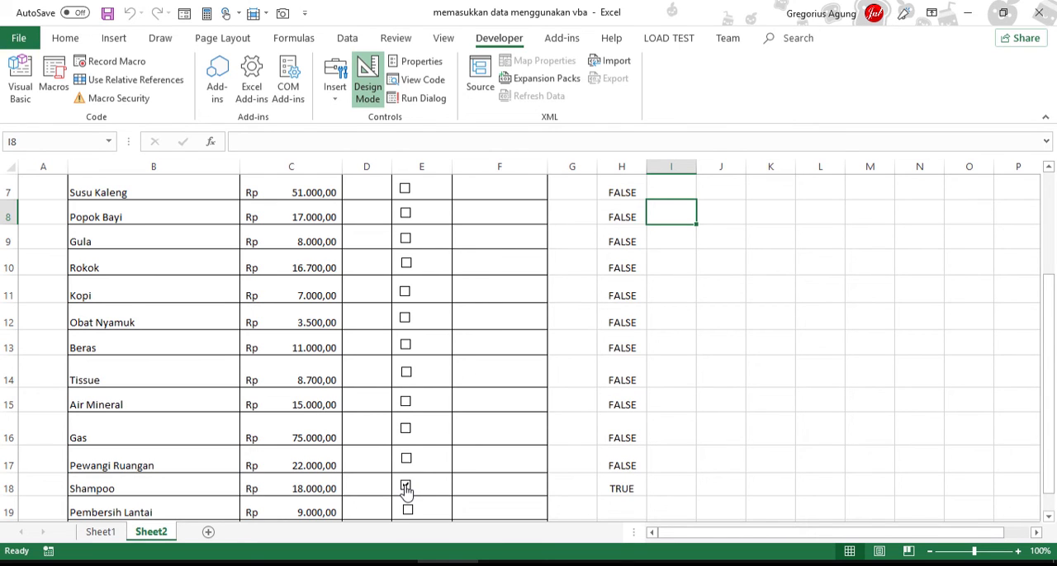
left_click(405, 487)
scroll(793, 389, "down", 2)
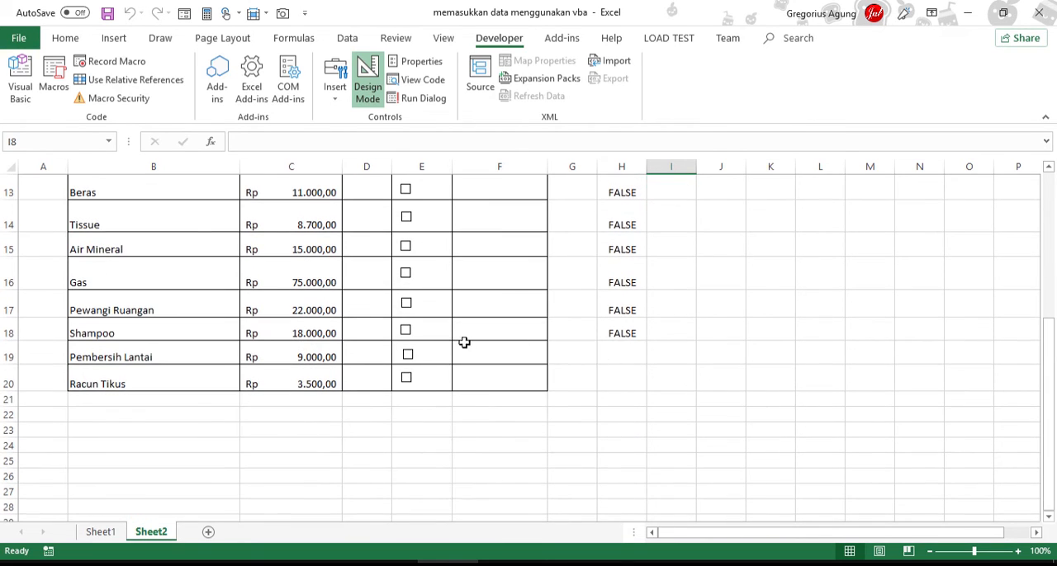
left_click(406, 380)
left_click(740, 427)
Step: Enter =IF(H4; C4*D4; 0) in Sub Total cell F4 and fill the formula down to F20
scroll(741, 421, "up", 3)
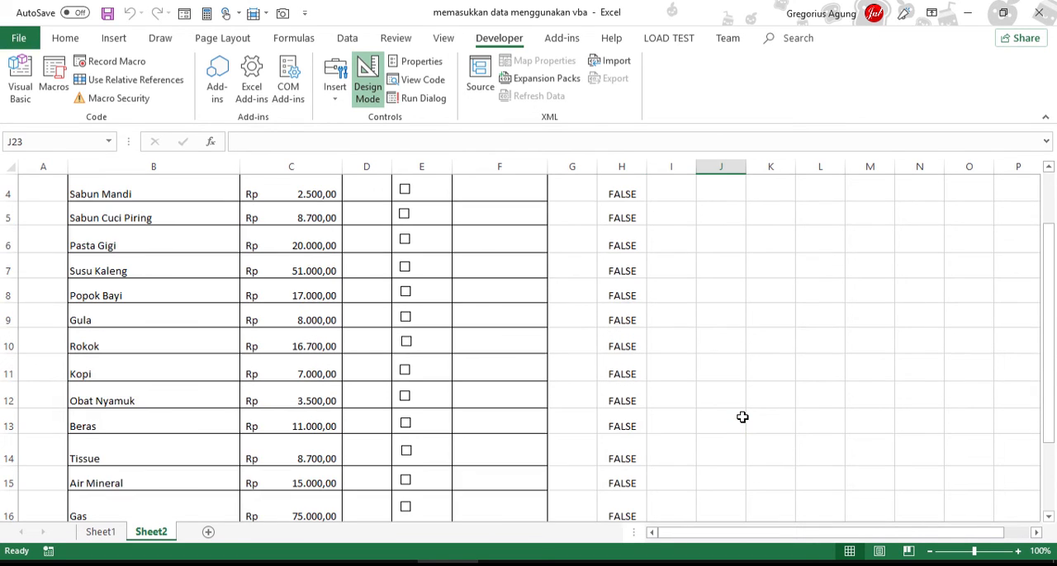
scroll(742, 417, "up", 1)
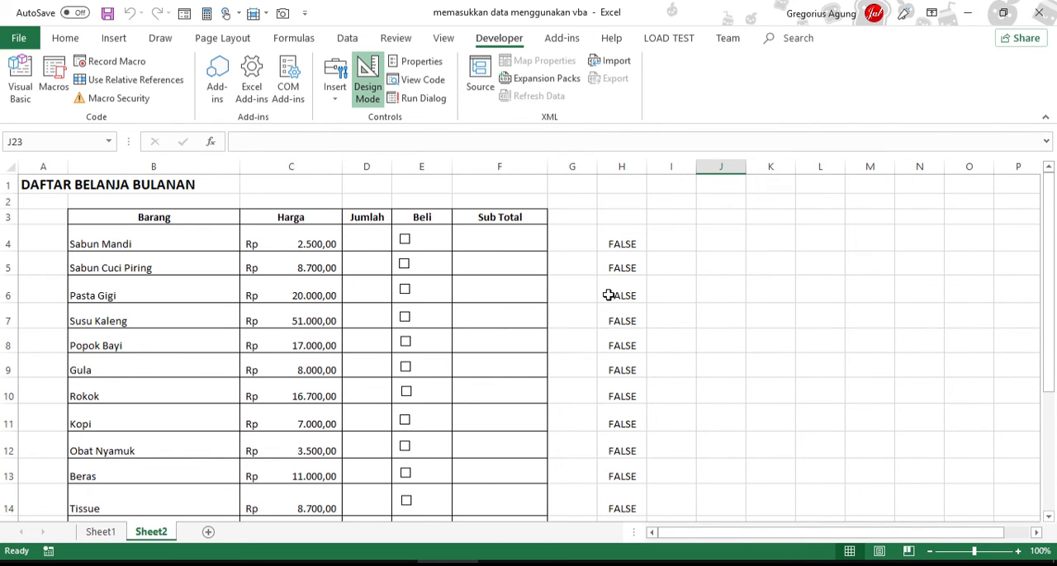
left_click(521, 240)
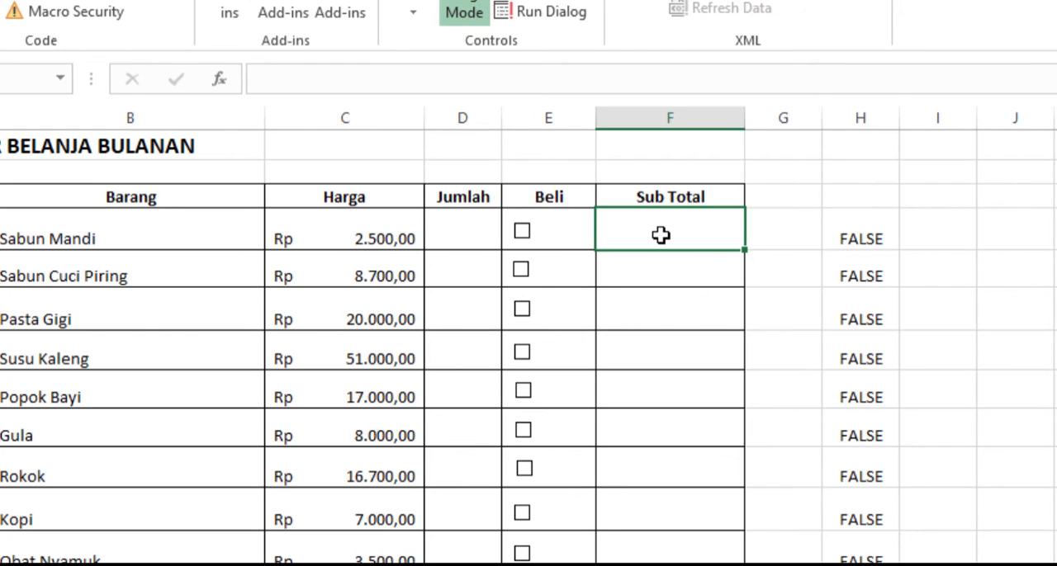
type("=")
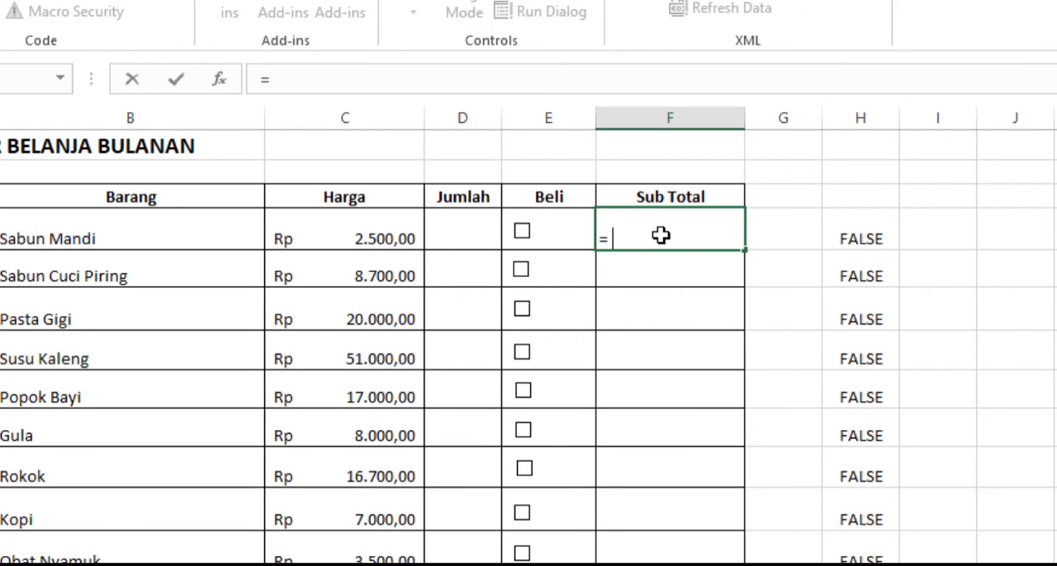
type("IF")
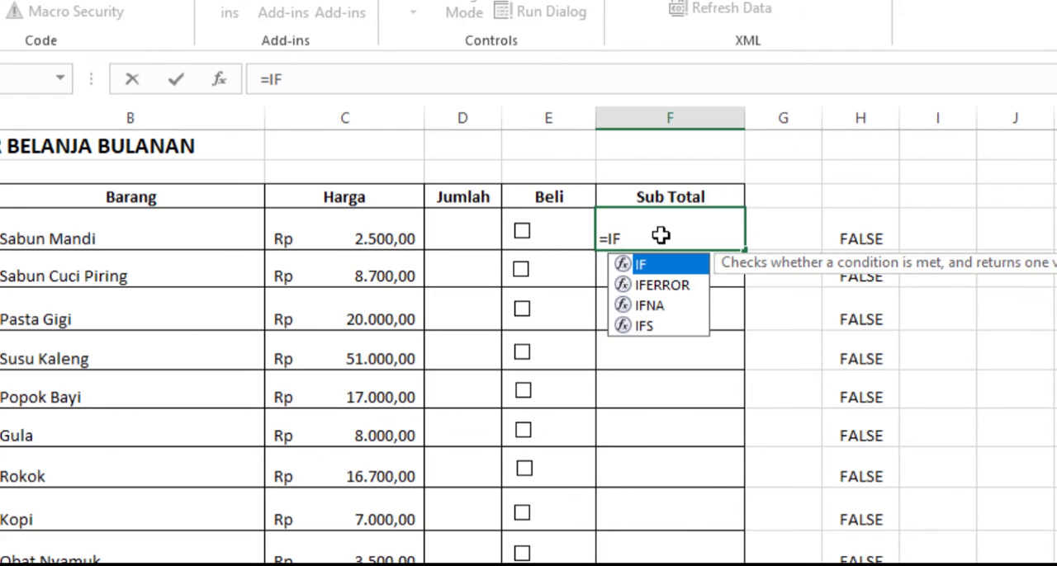
type("(G4")
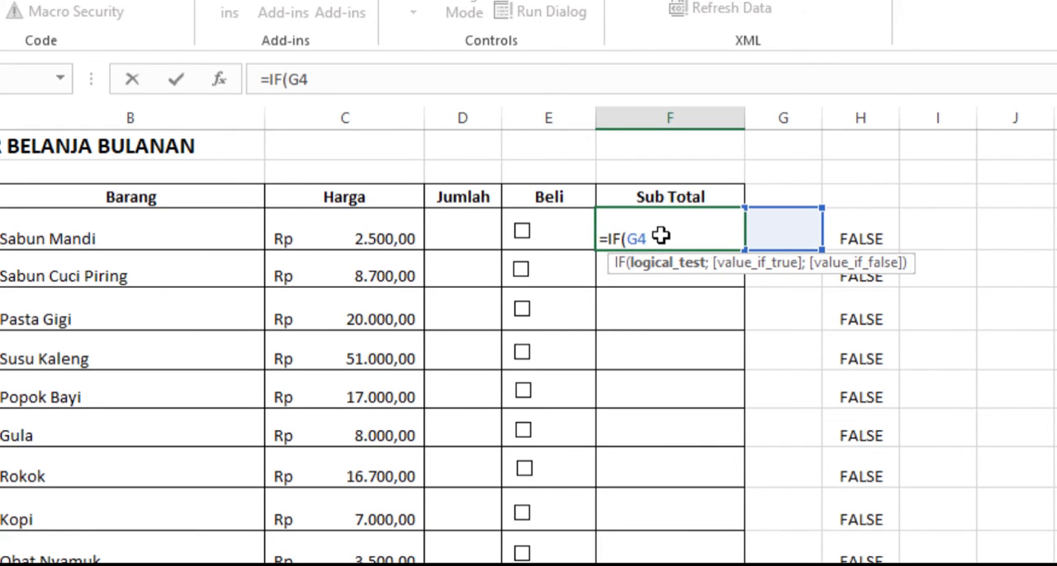
key("Right")
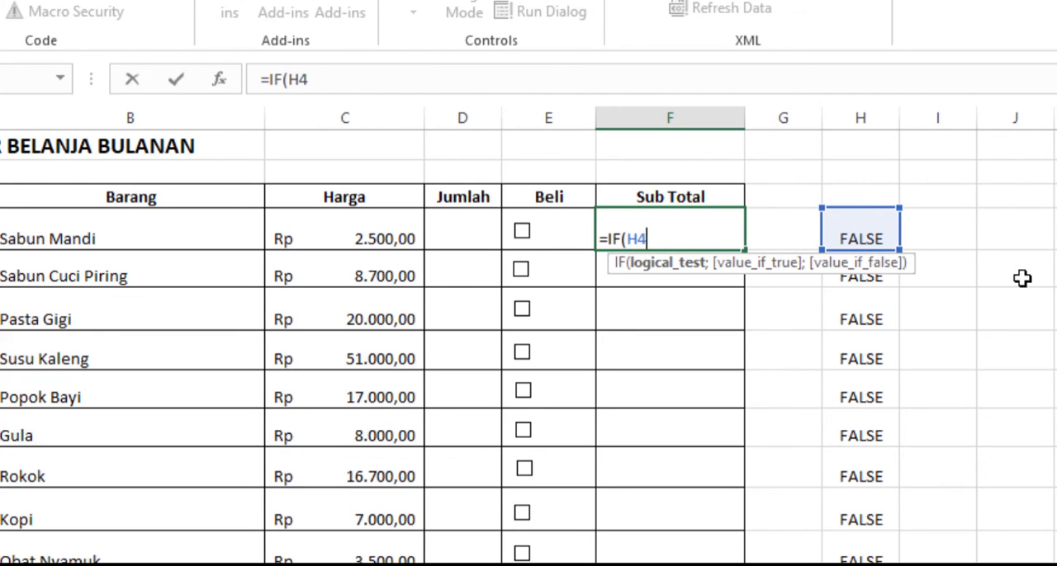
type("; C4")
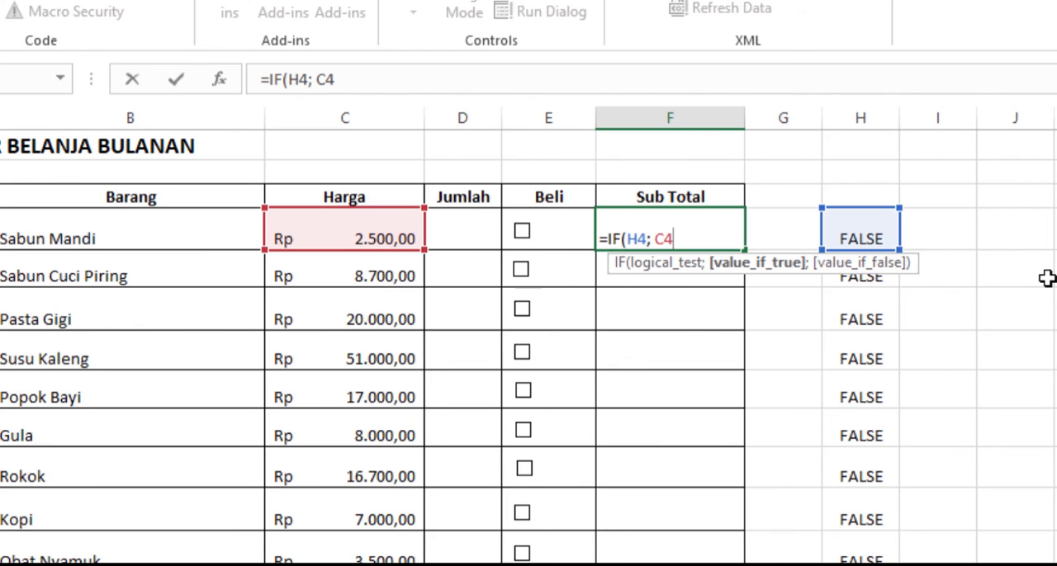
type("*D4;")
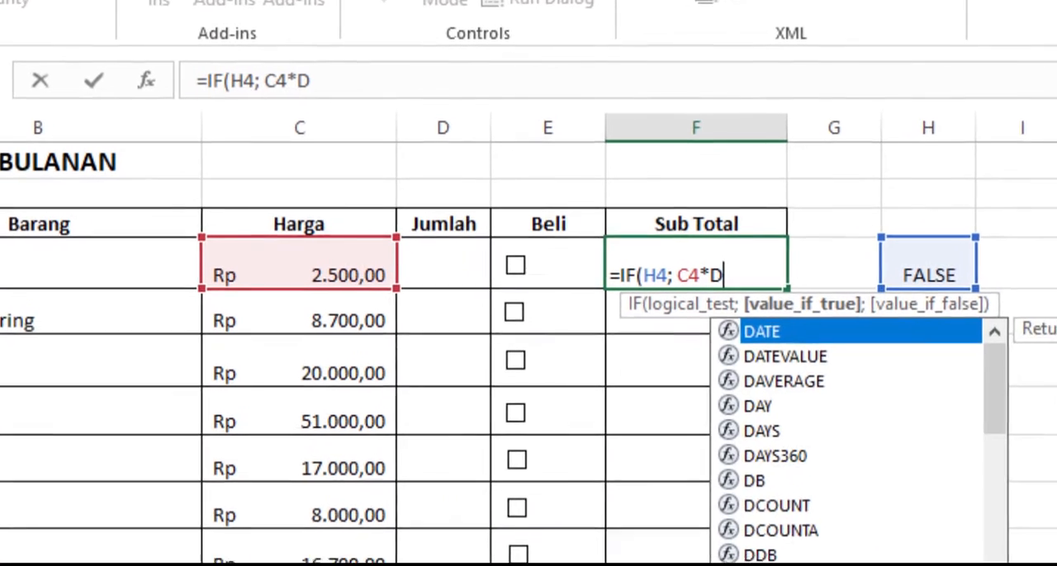
type(" 0")
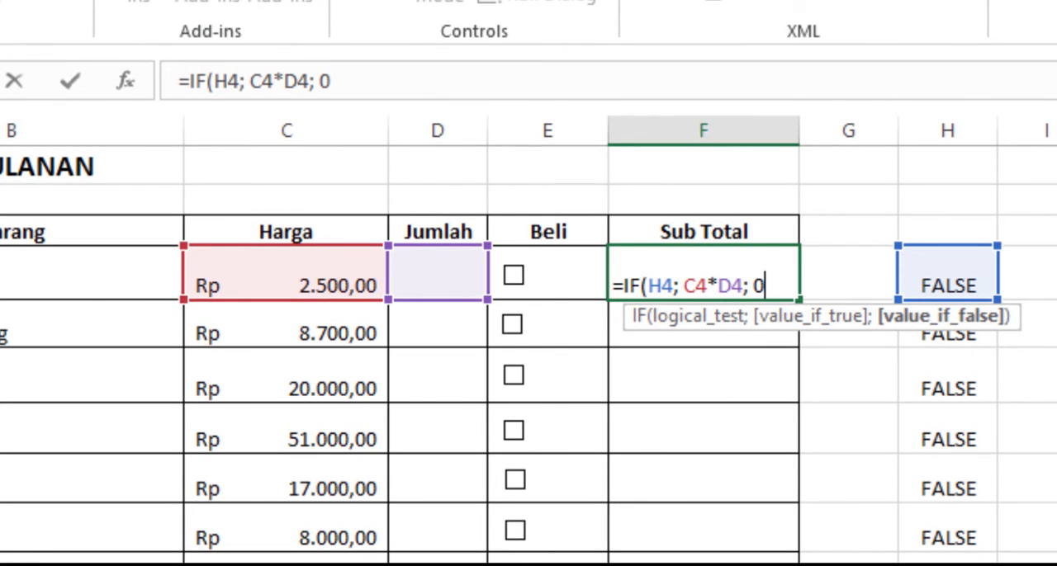
type(")")
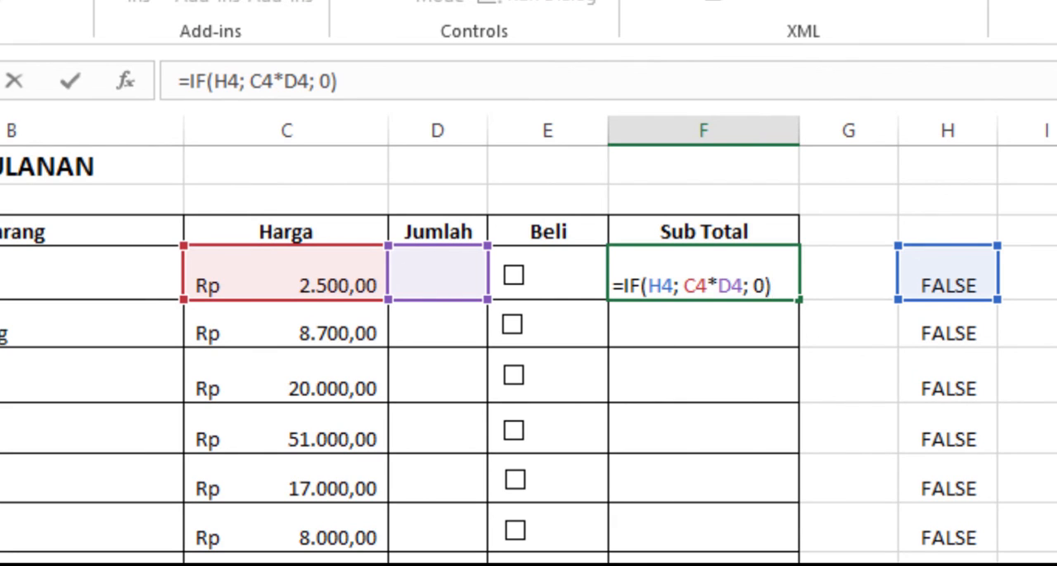
key("ctrl+Return")
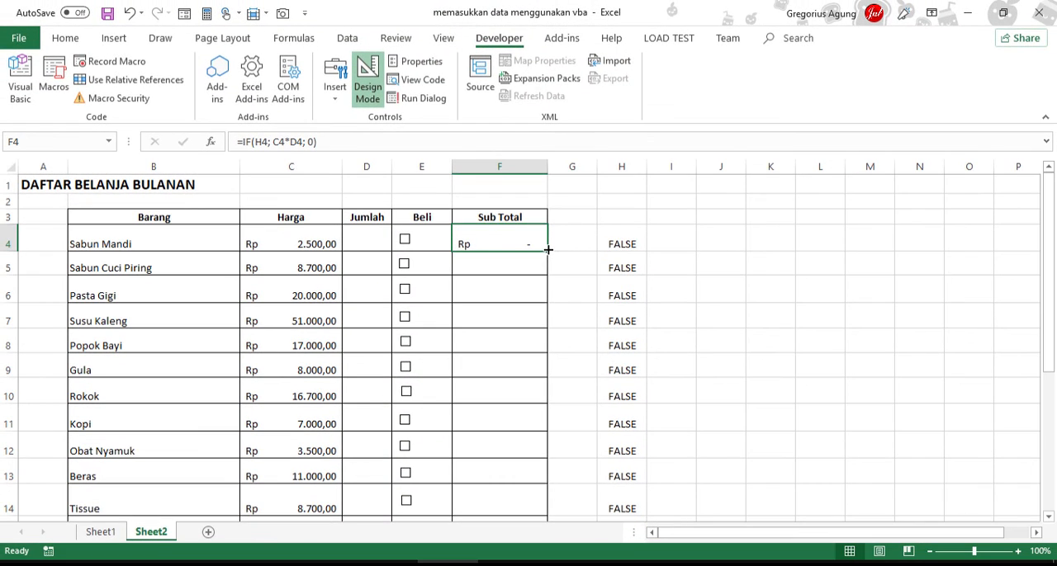
mouse_move(547, 249)
left_mouse_down()
mouse_move(573, 539)
mouse_move(557, 536)
mouse_move(532, 451)
mouse_move(528, 490)
mouse_move(525, 482)
left_mouse_up()
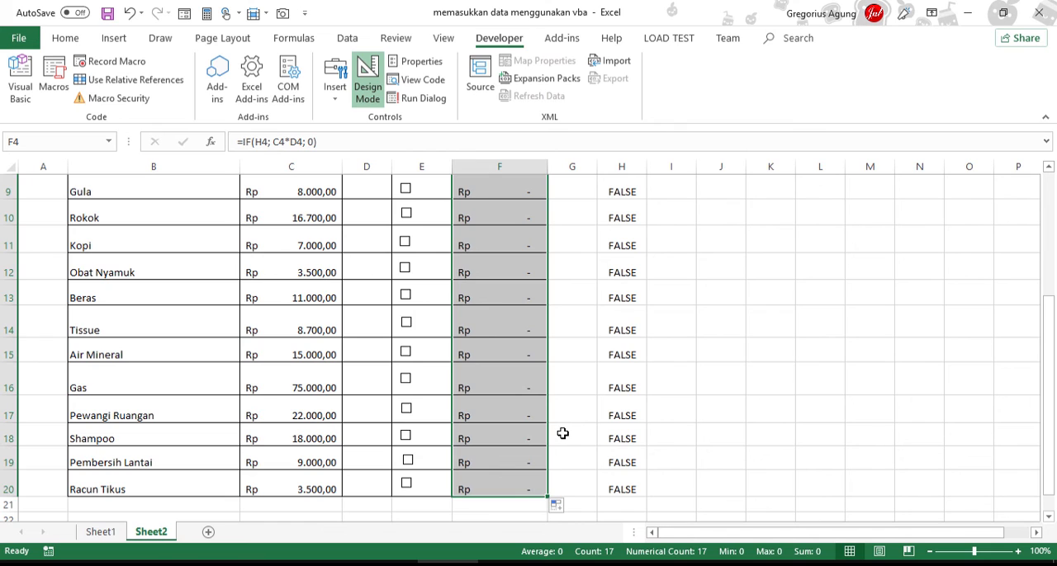
Step: Enter the Jumlah quantities 1, 1, 2 and 3 for Sabun Mandi, Sabun Cuci Piring, Pasta Gigi and Susu Kaleng
scroll(563, 433, "up", 3)
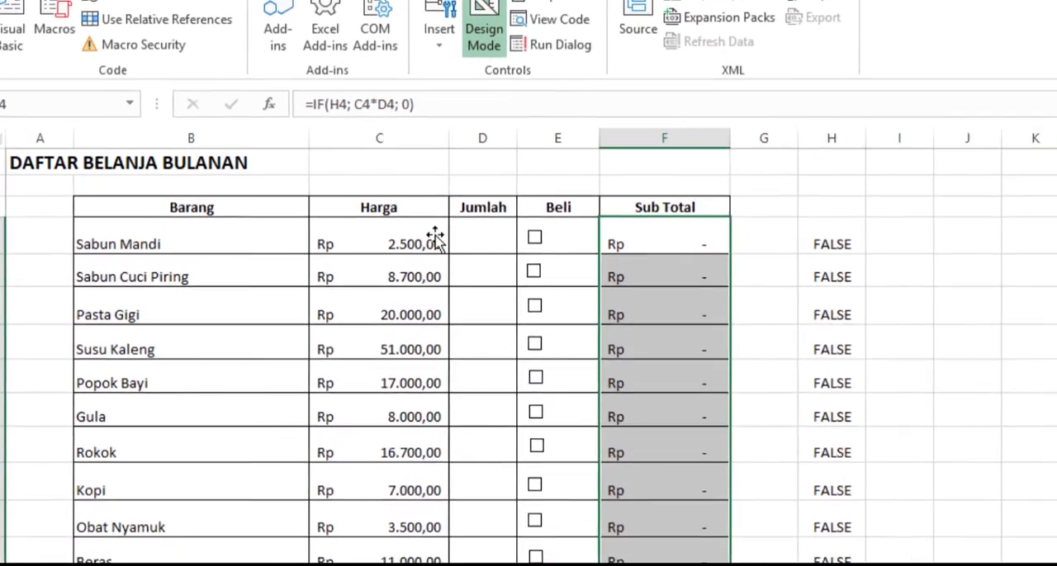
left_click(368, 239)
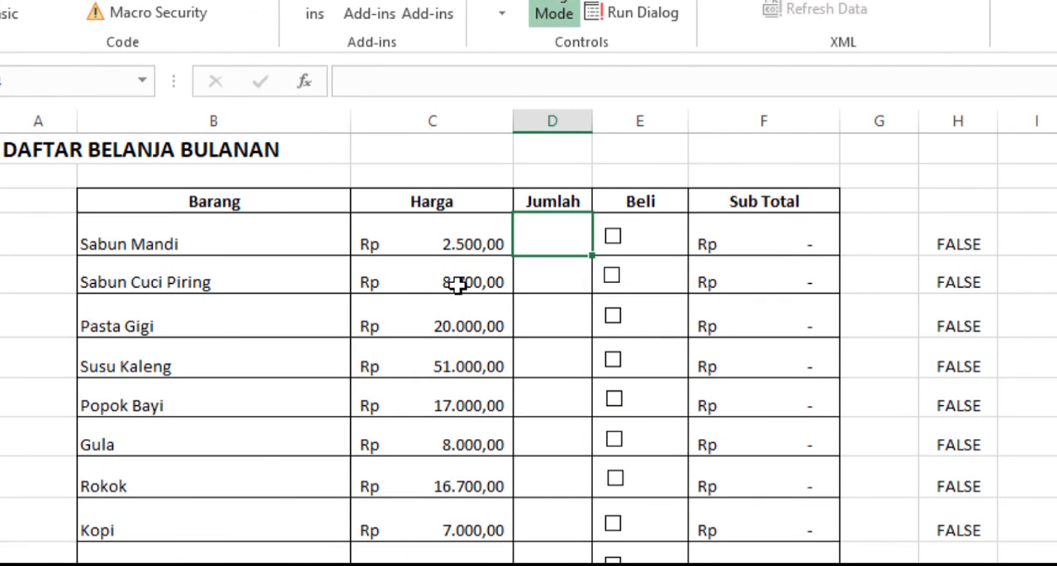
type("1")
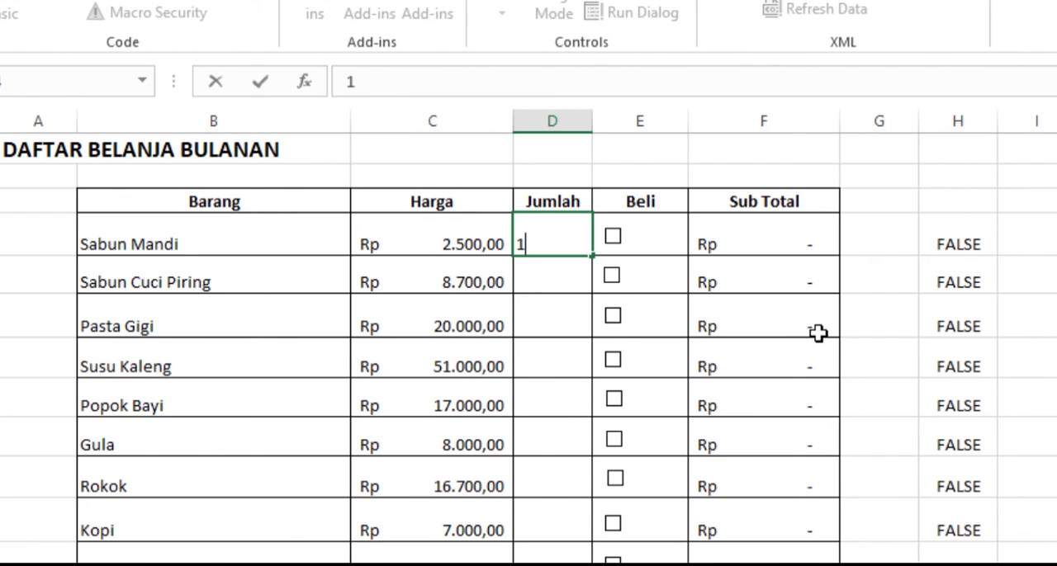
key("Return")
type("1")
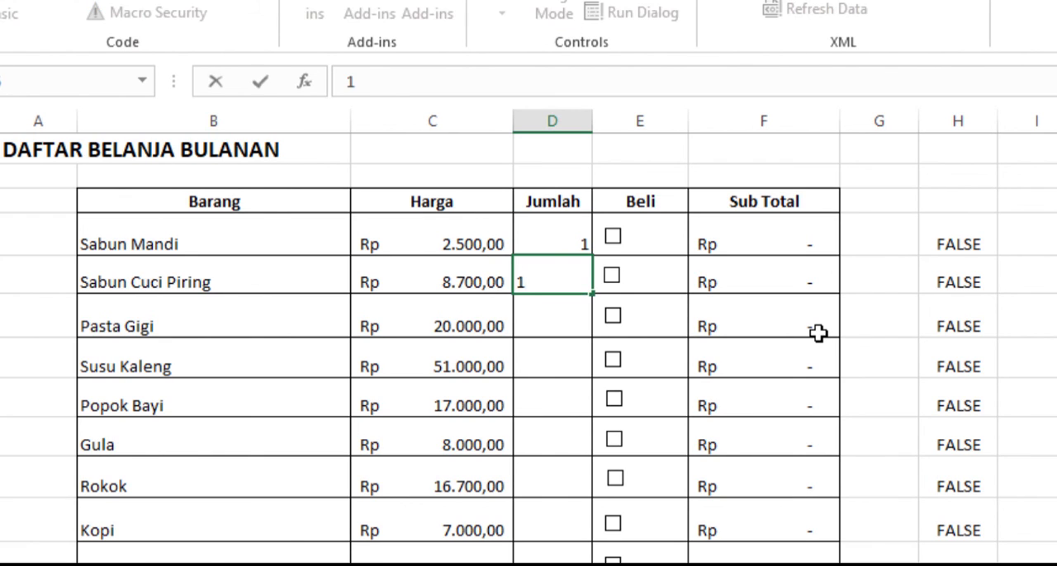
key("Return")
type("2")
key("Return")
type("3")
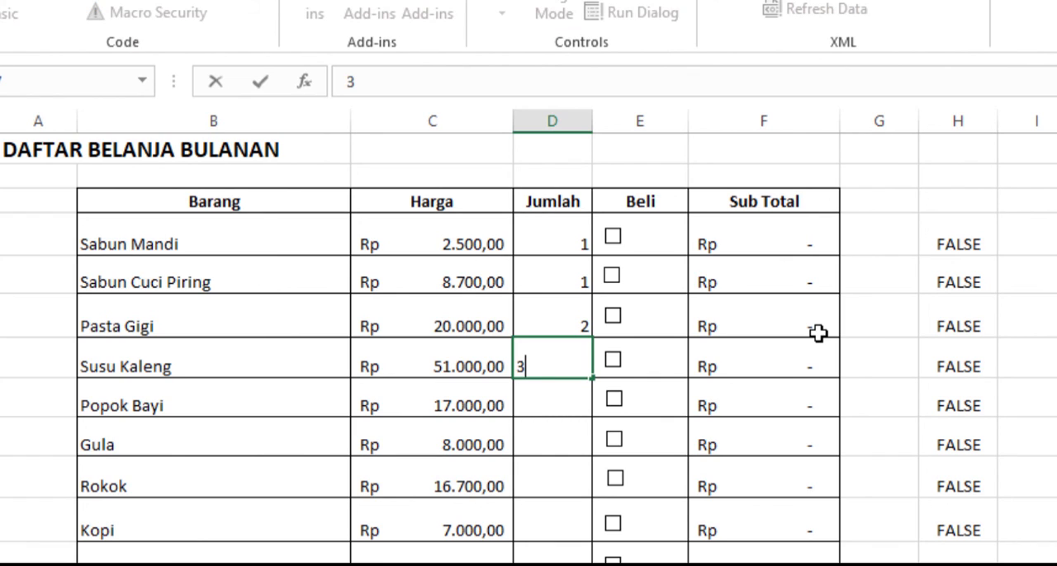
key("Return")
key("Return")
Step: Enter quantity 1 for Popok Bayi and quantity 2 for Gula in the Jumlah column
key("Up")
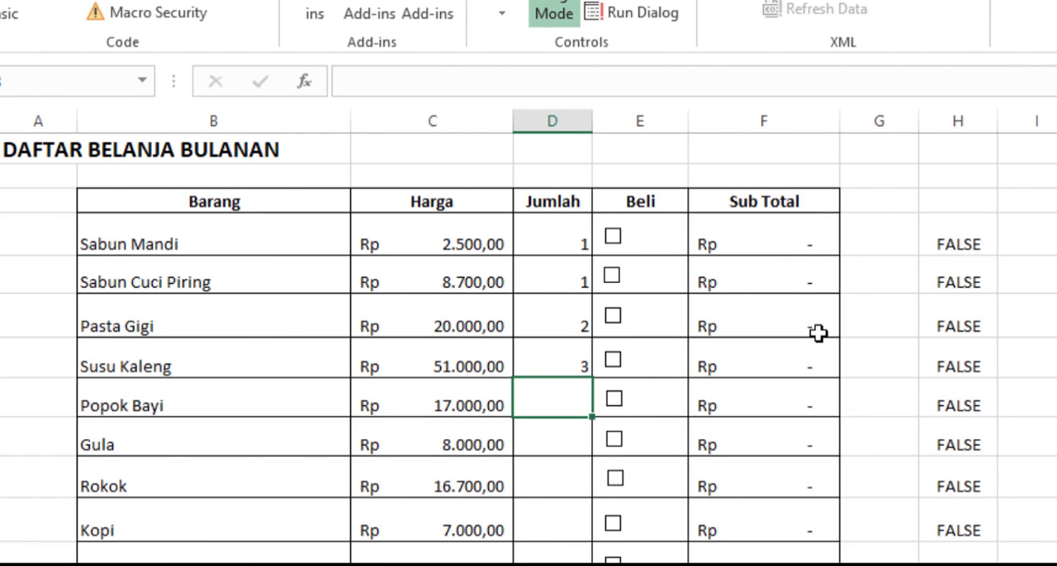
type("1")
key("Return")
type("2")
key("Return")
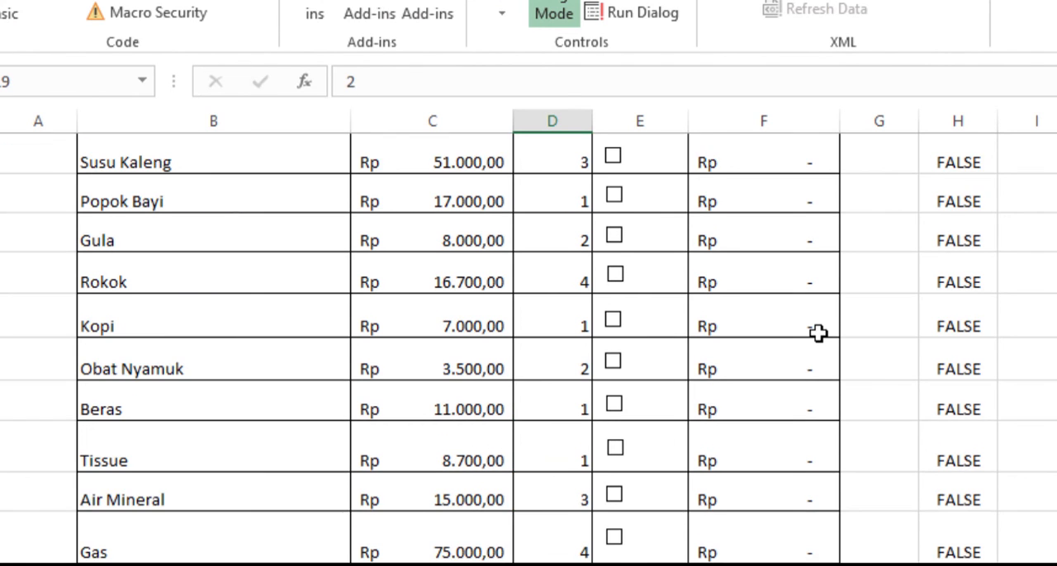
Step: Fill the Jumlah cells from Rokok down to Racun Tikus with 4, 1, 2, 1, 1, 3, 4, 1, 1, 2 and 1
scroll(817, 333, "down", 1)
type("1")
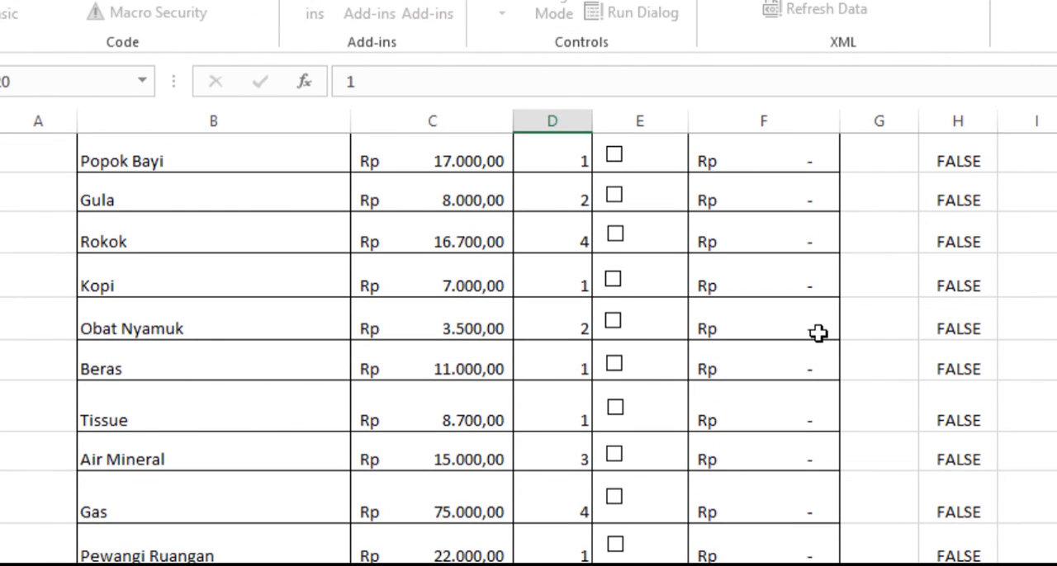
key("Return")
Step: Tick the Beli check boxes from Sabun Mandi down to Kopi to calculate their subtotals
scroll(1048, 437, "up", 3)
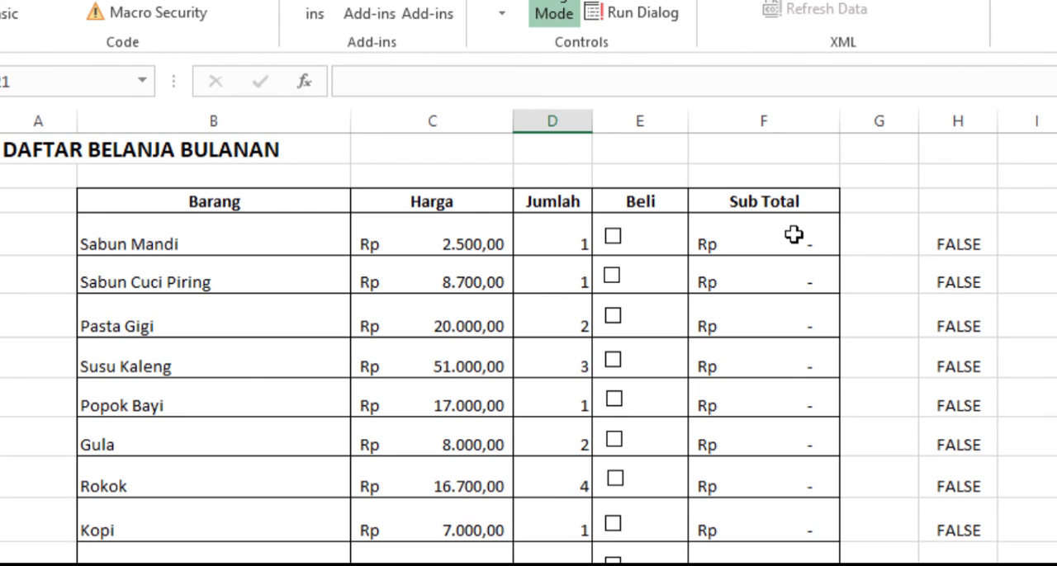
left_click(614, 240)
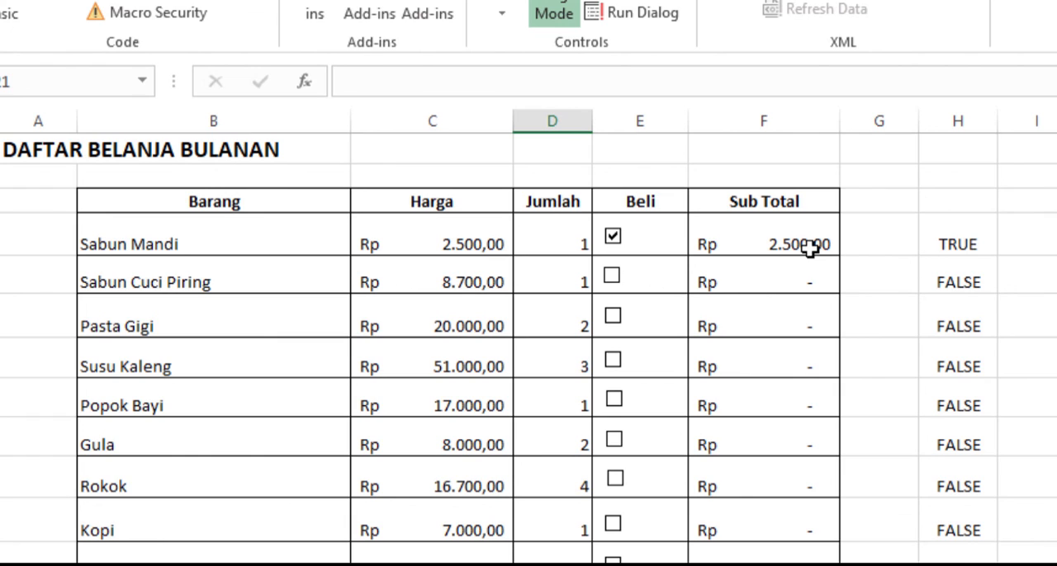
left_click(612, 277)
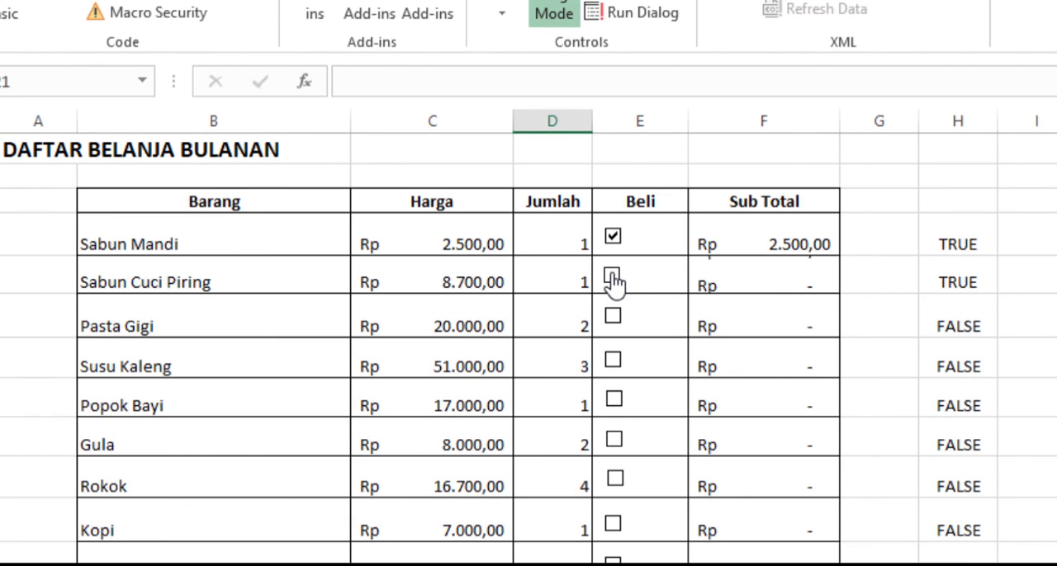
left_click(613, 321)
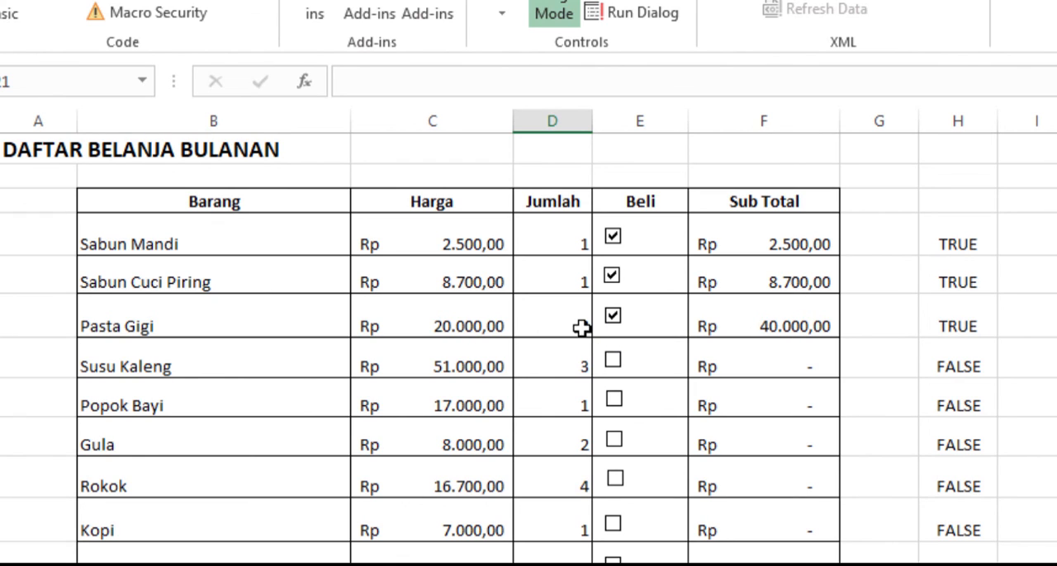
left_click(613, 360)
left_click(613, 400)
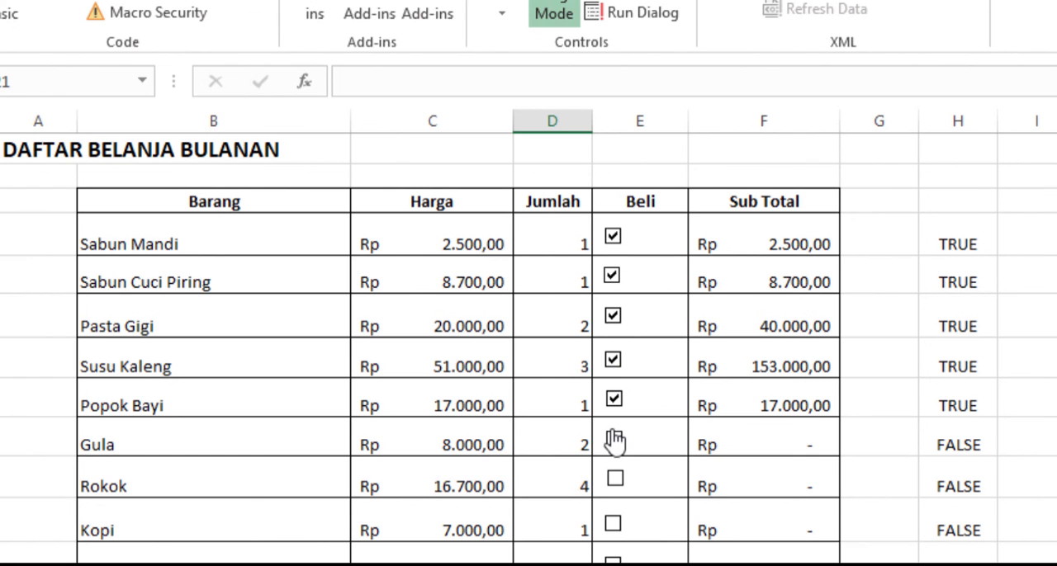
left_click(614, 440)
left_click(613, 483)
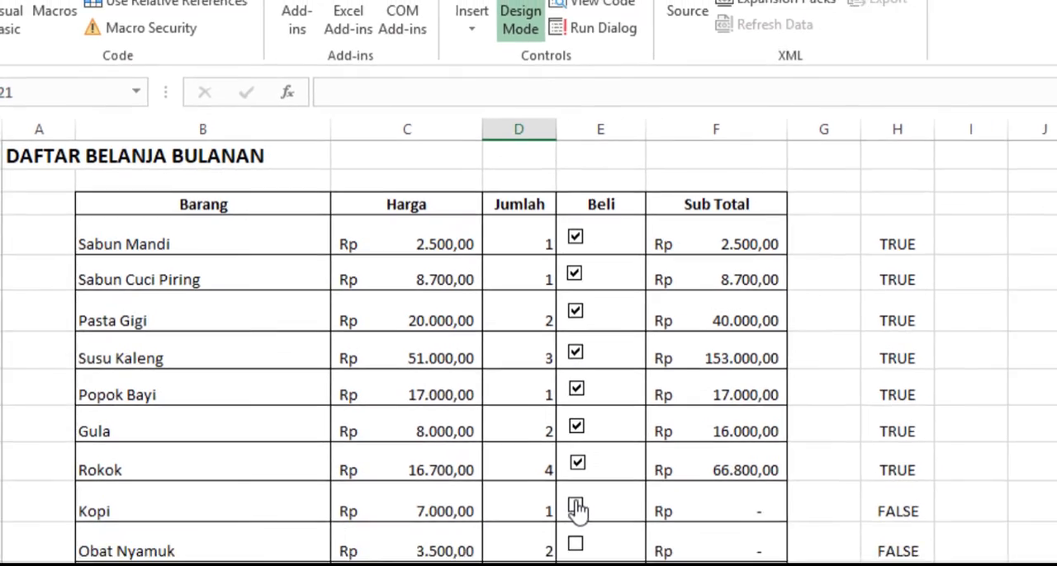
left_click(613, 524)
Step: Tick the Beli check boxes for Obat Nyamuk, Beras, Tissue, Air Mineral and Gas
left_click(421, 457)
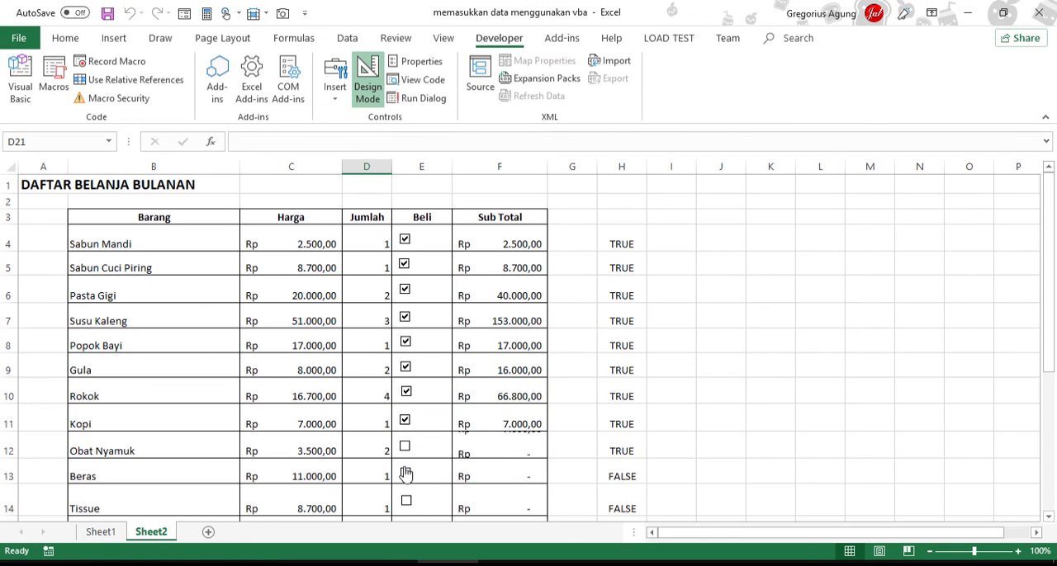
left_click(421, 484)
scroll(648, 459, "down", 2)
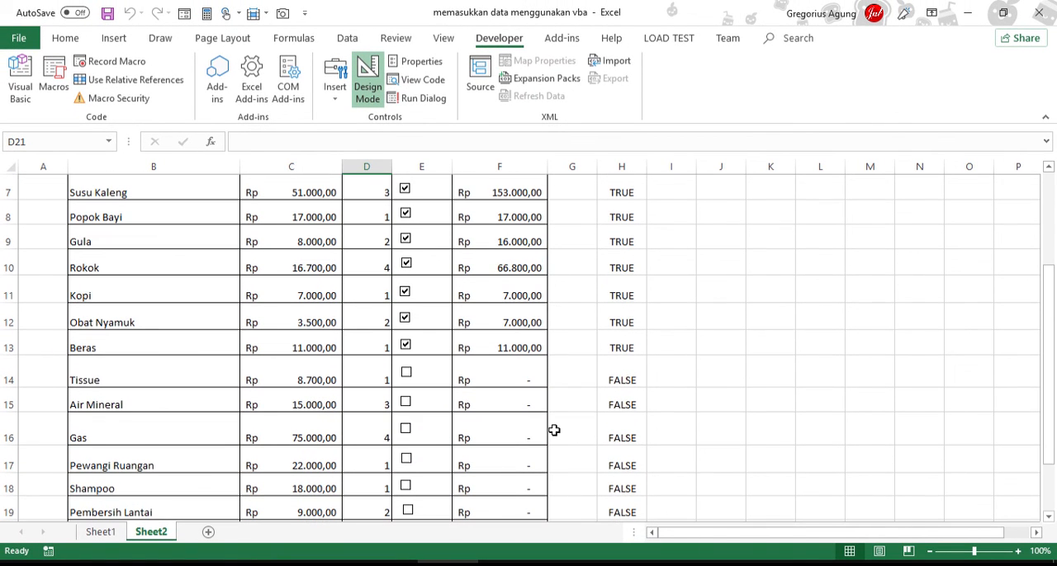
left_click(405, 374)
left_click(405, 402)
left_click(406, 429)
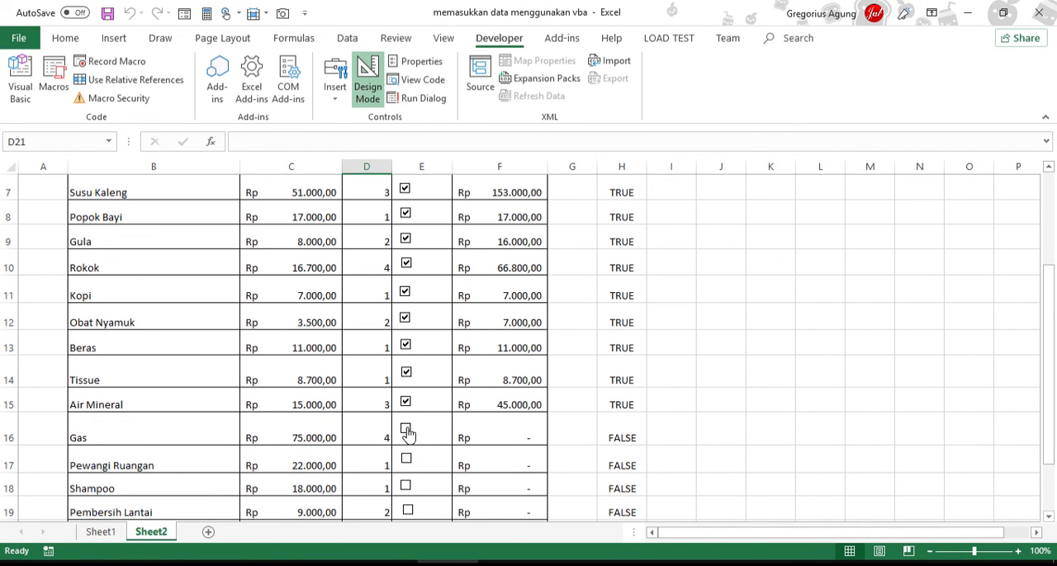
Step: Tick the last Beli check boxes, from Pewangi Ruangan down to Racun Tikus
scroll(578, 421, "down", 1)
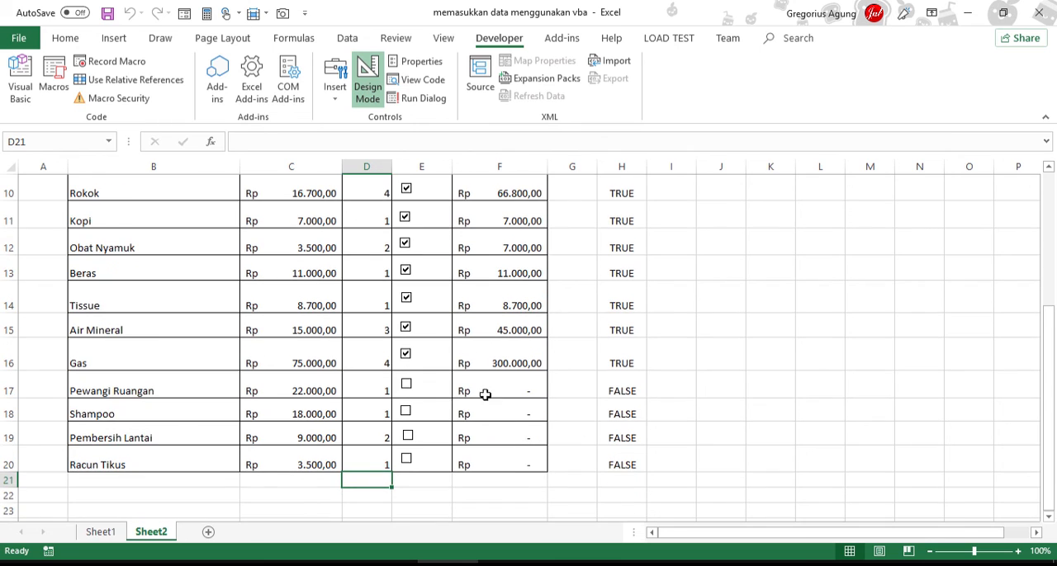
left_click(405, 385)
left_click(407, 436)
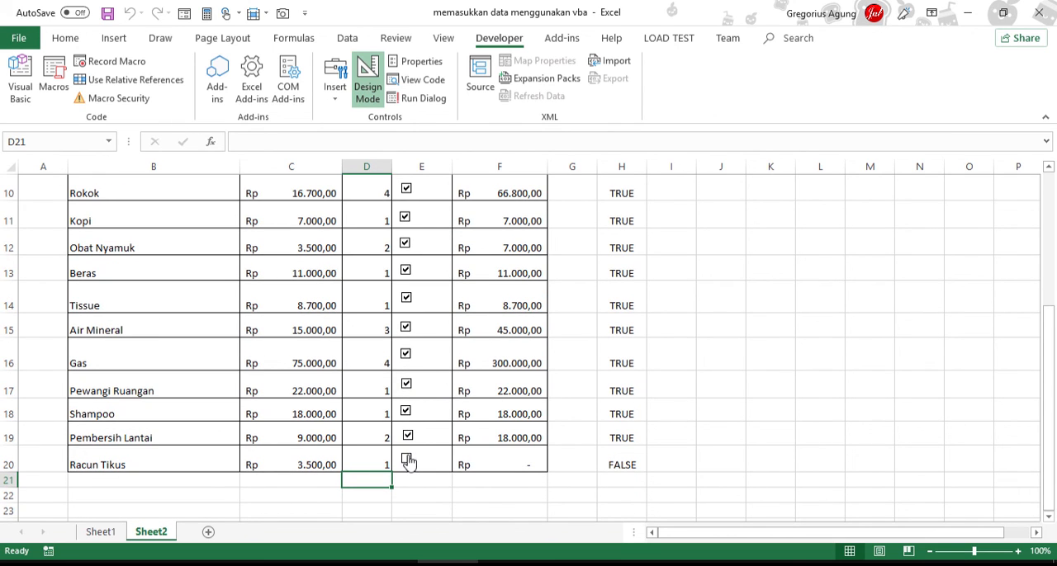
left_click(407, 461)
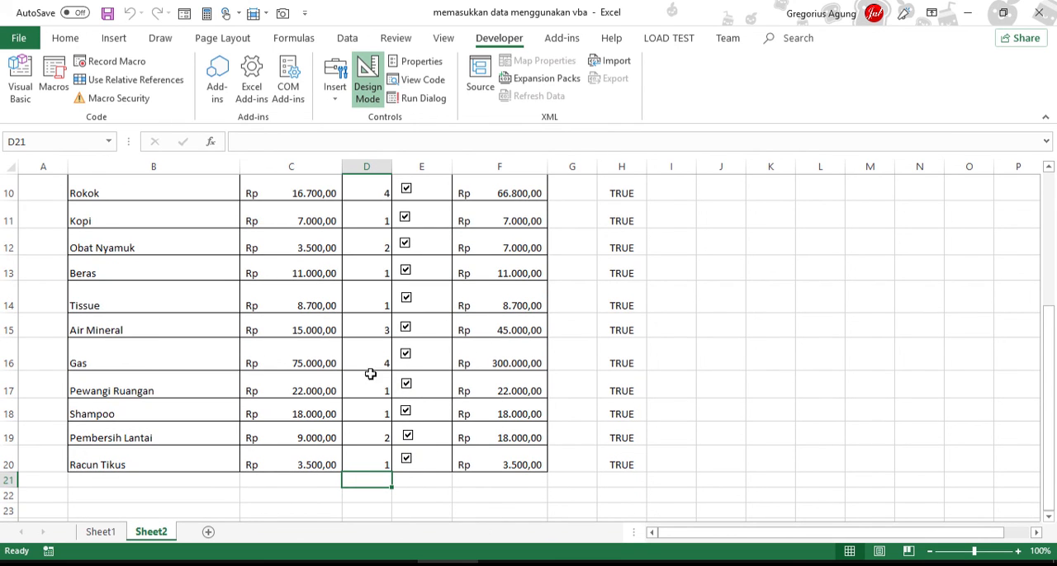
Step: Clear the Air Mineral check box and tick it again to test its subtotal formula
left_click(407, 335)
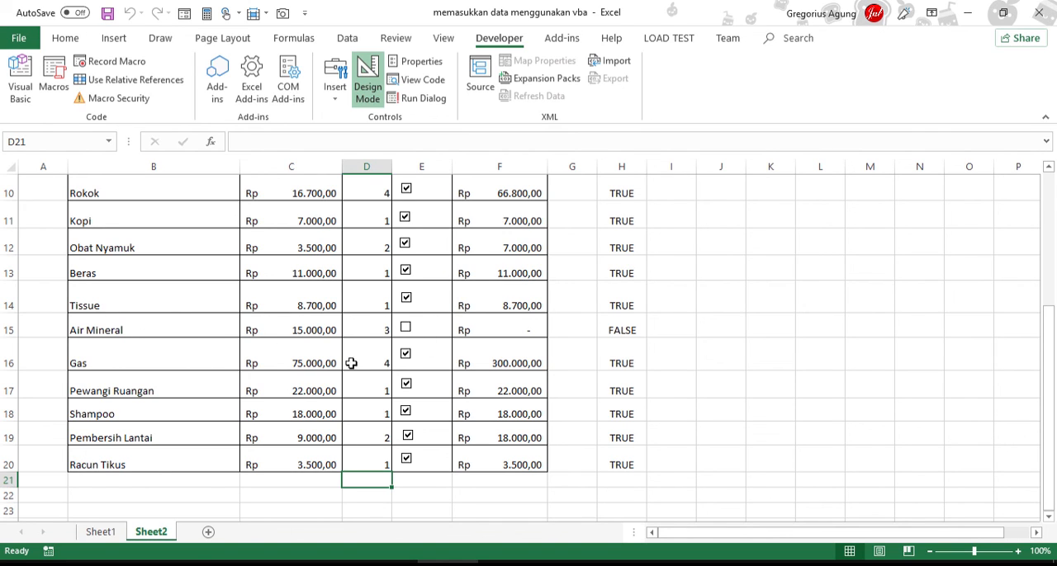
left_click(448, 331)
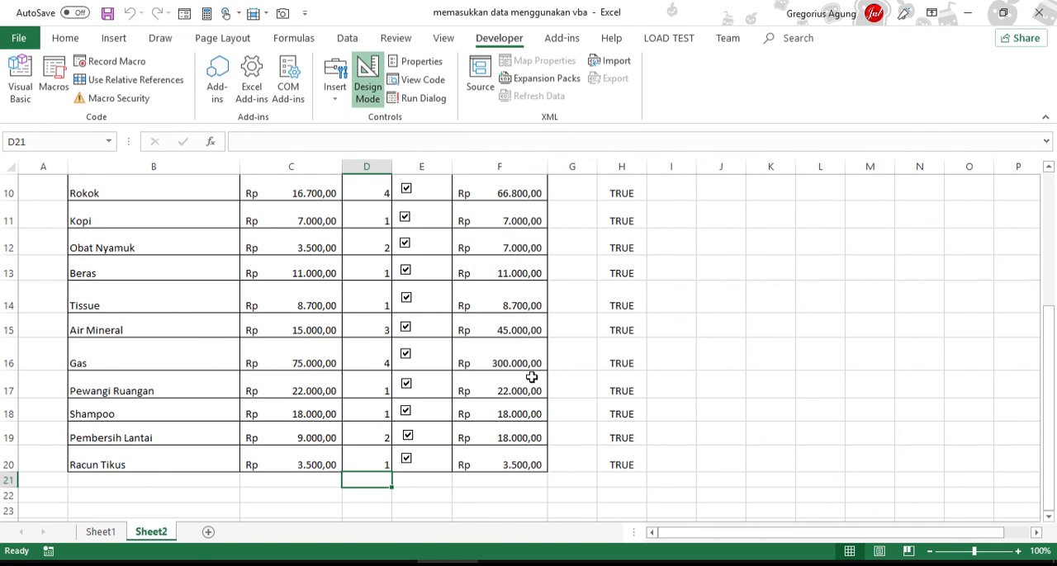
scroll(531, 377, "up", 3)
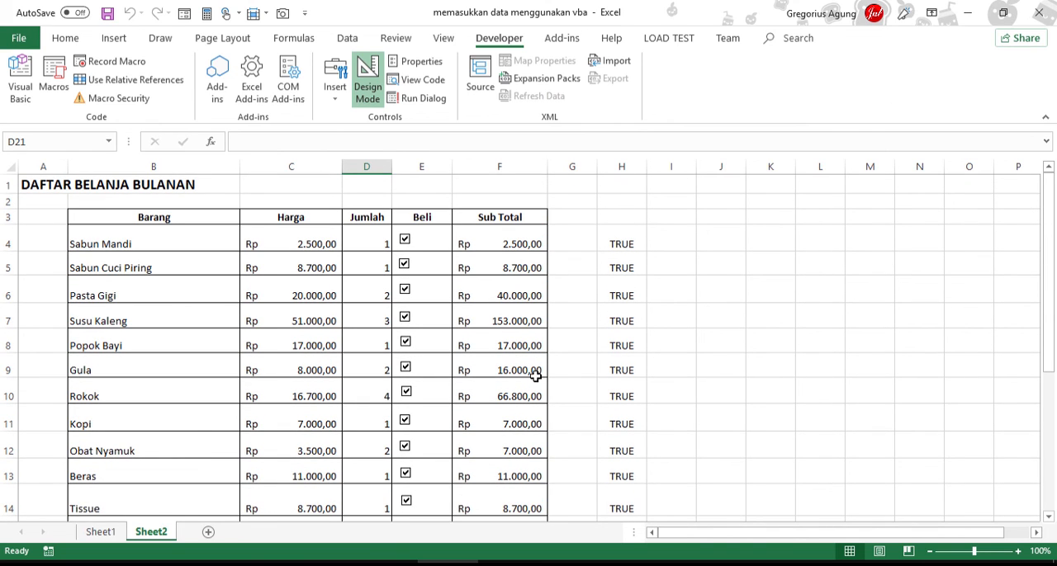